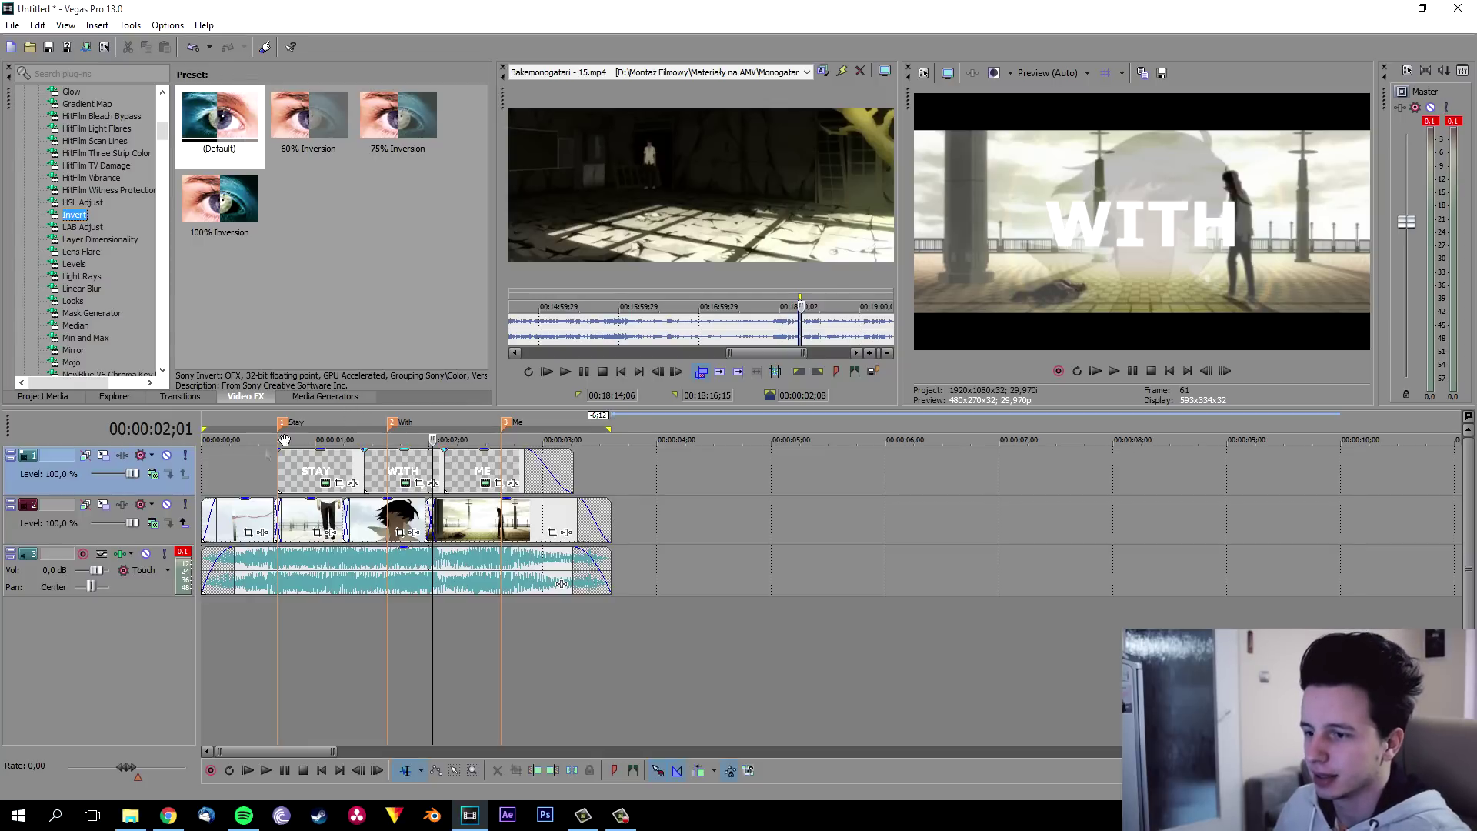
Step: Review the generator settings of the STAY title on the top track, with the playhead on that title
click(247, 423)
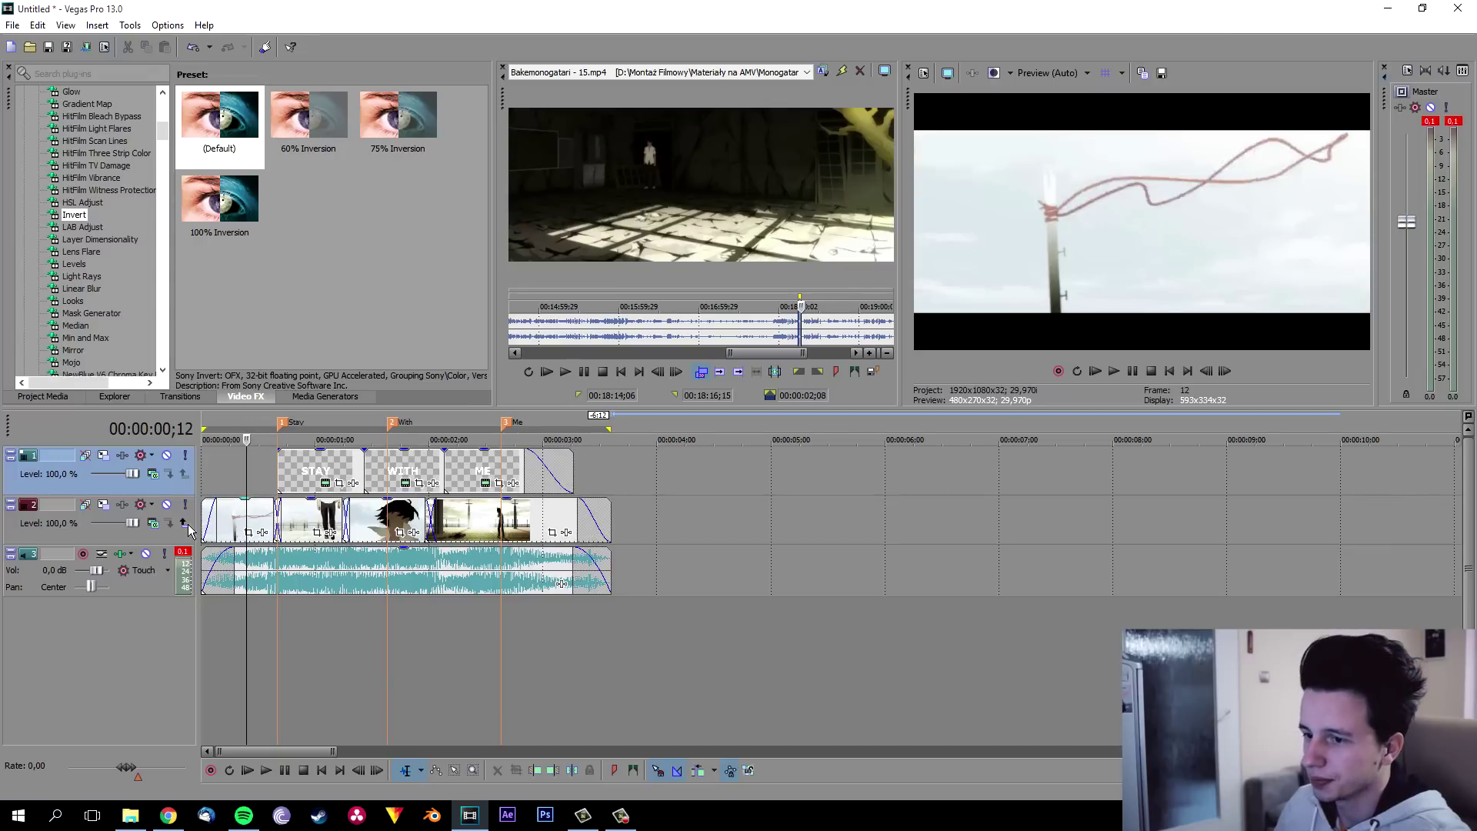
click(146, 538)
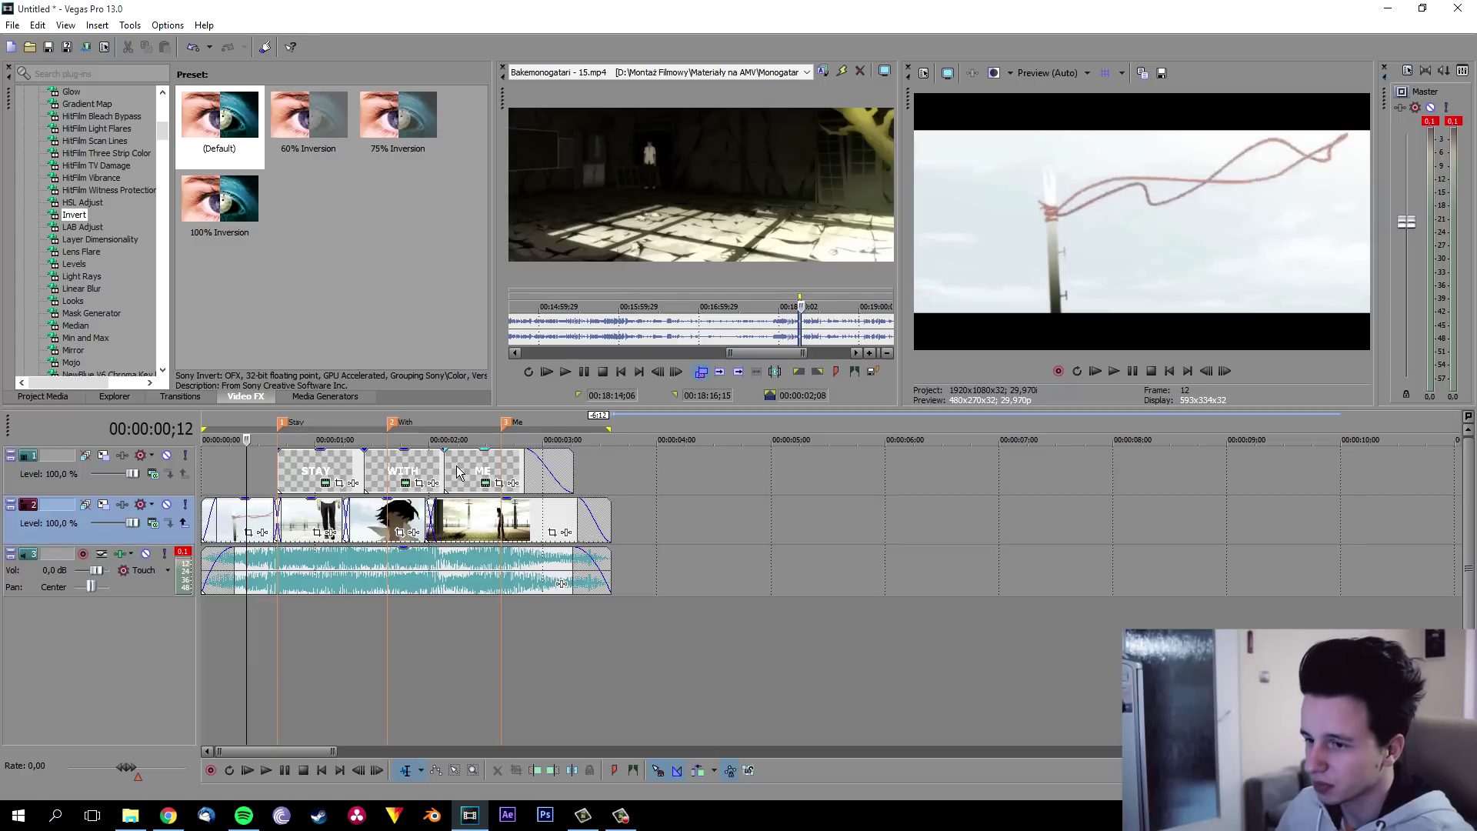
click(311, 424)
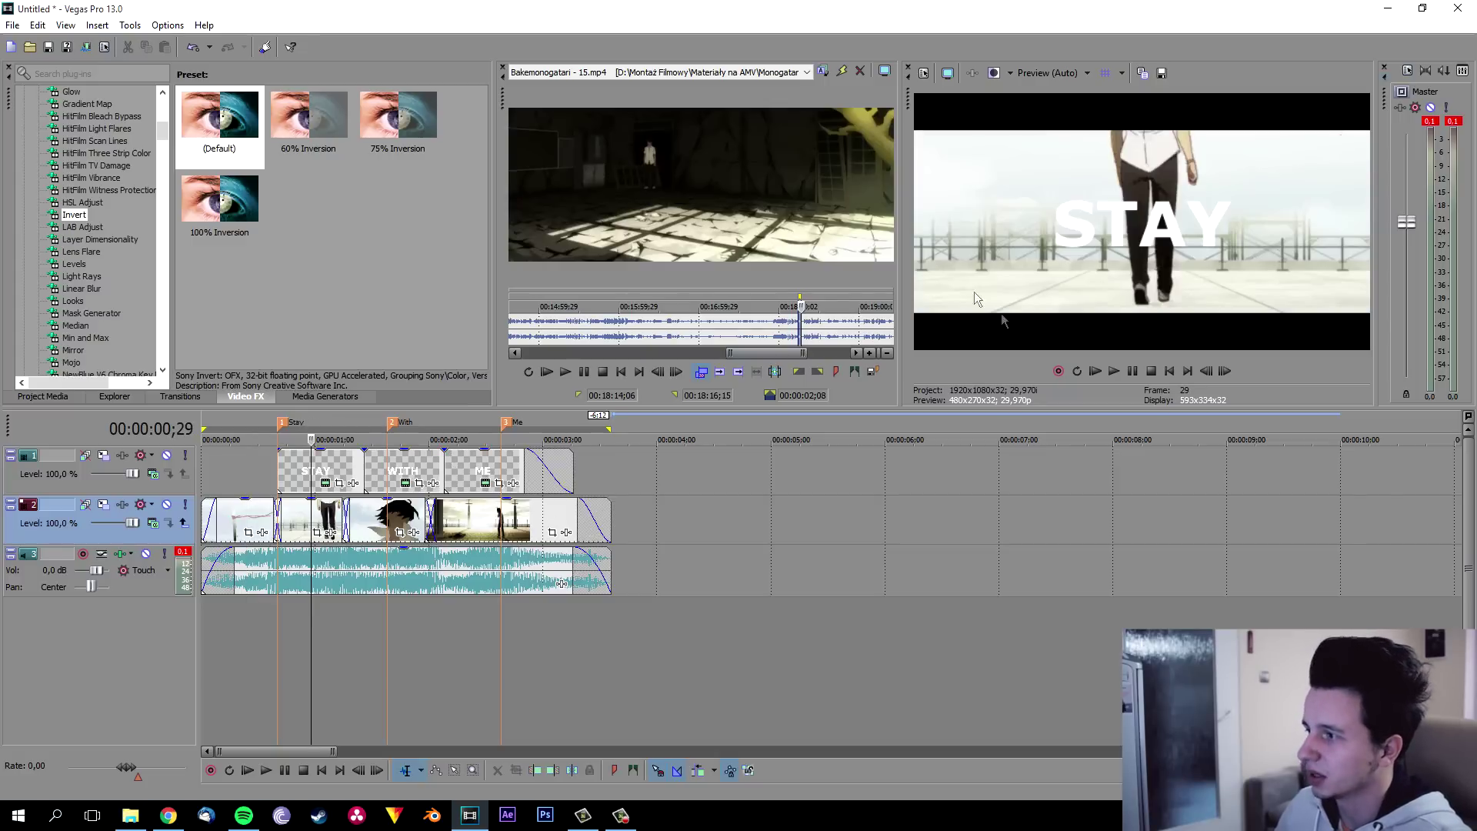
click(326, 483)
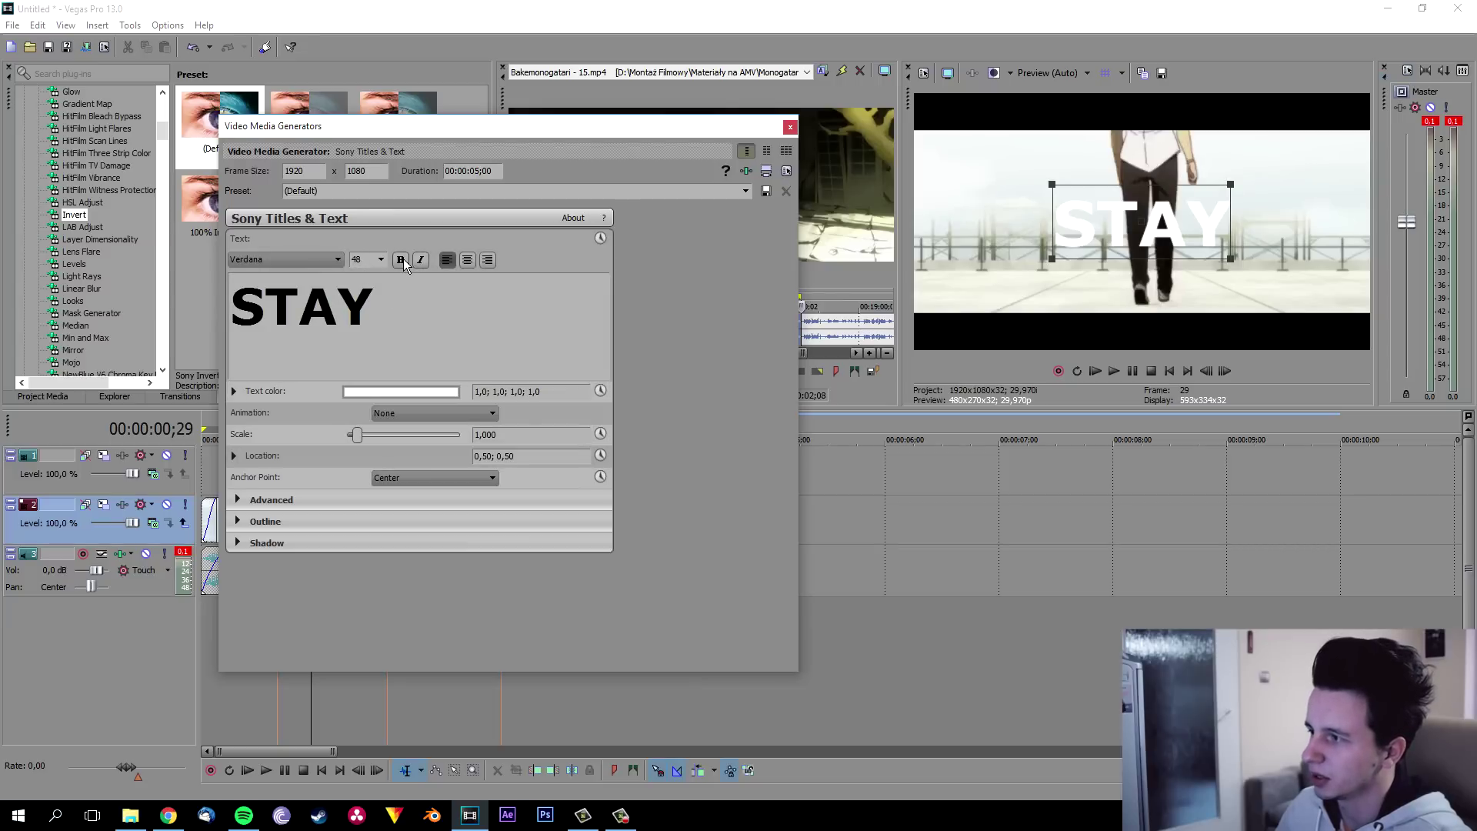
click(790, 127)
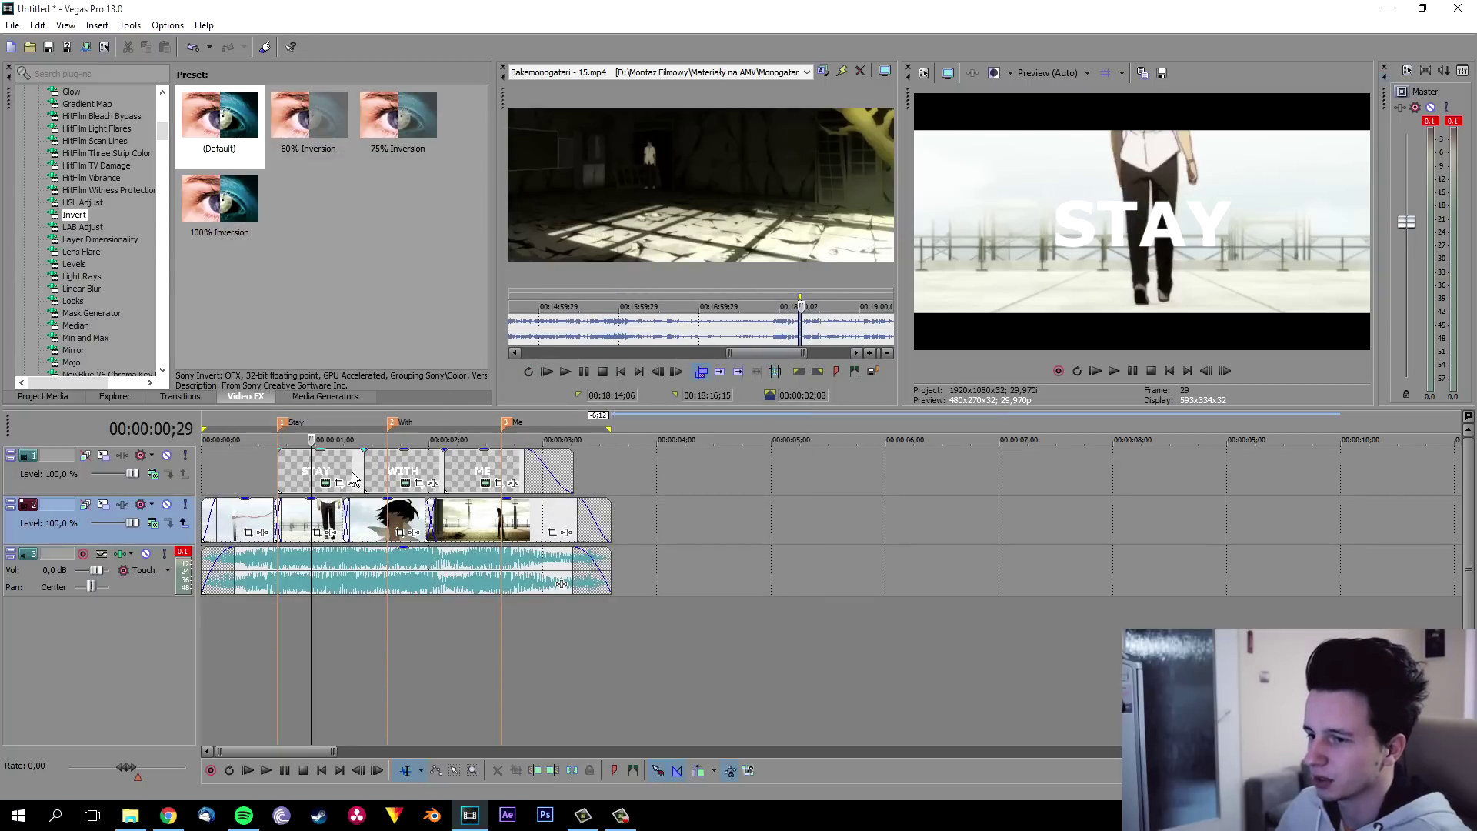
Step: Set the title track's compositing mode to Difference and preview the result on the WITH title
click(162, 491)
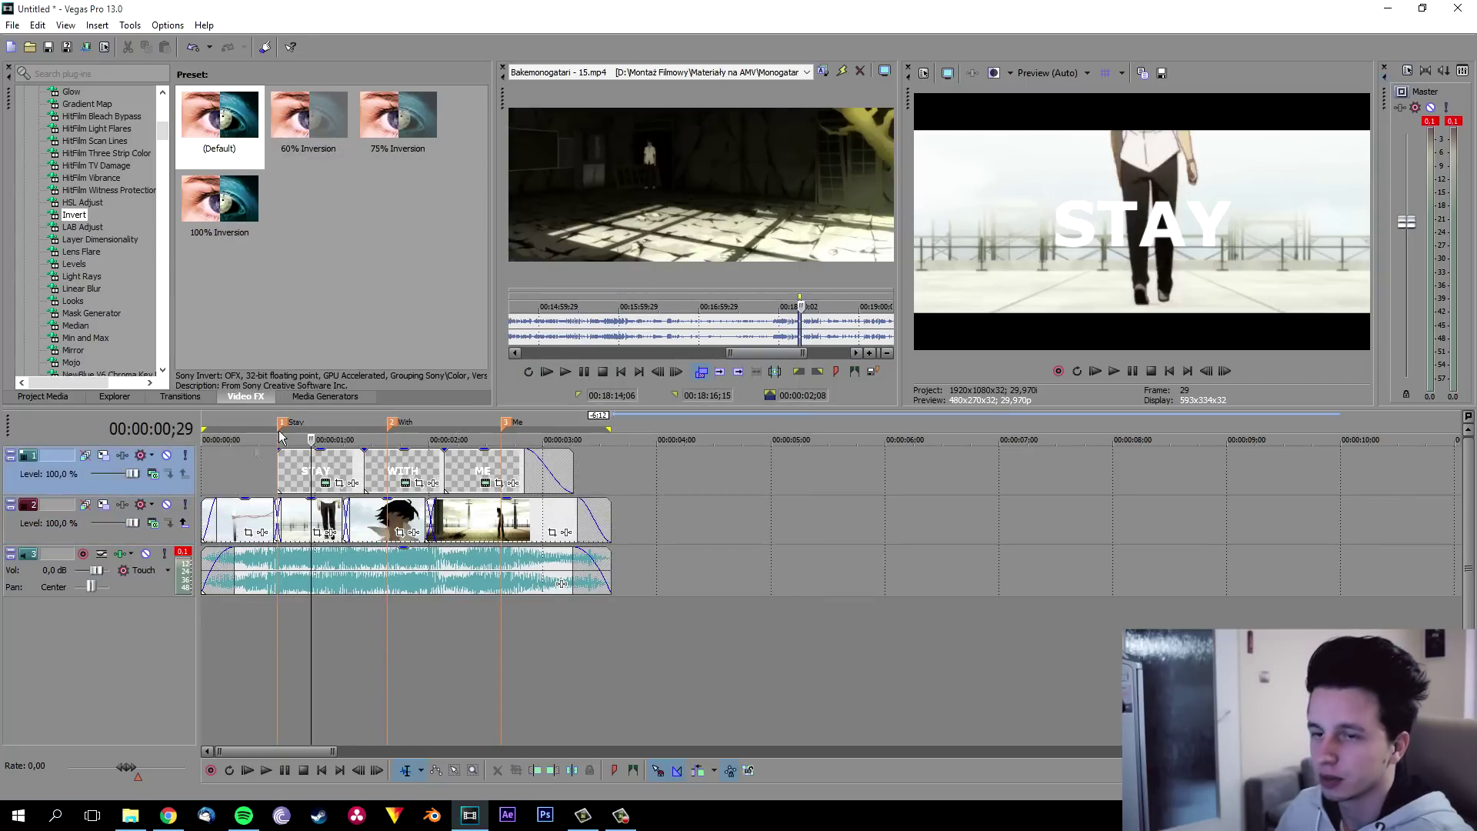
click(154, 474)
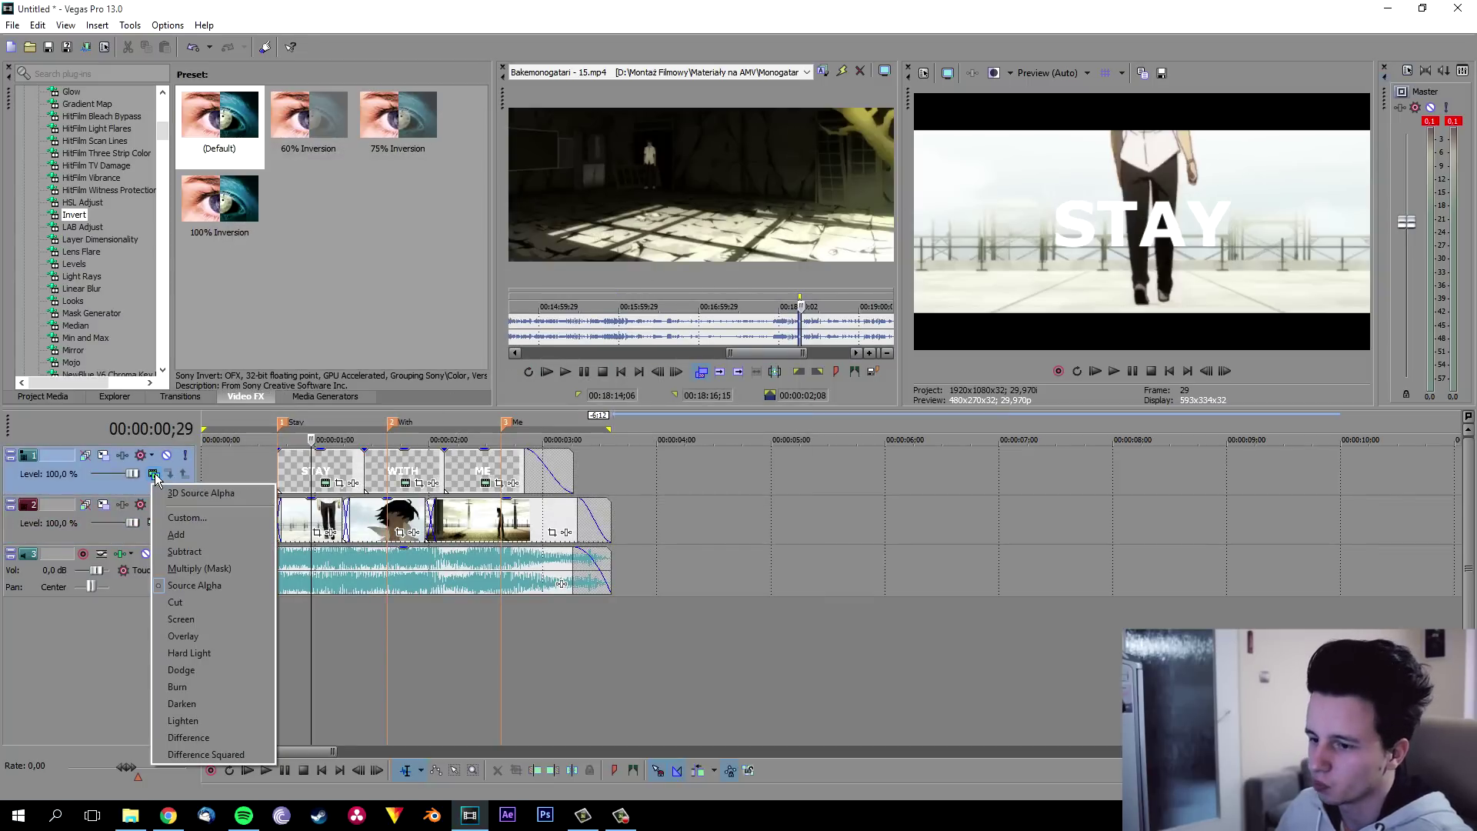
click(202, 737)
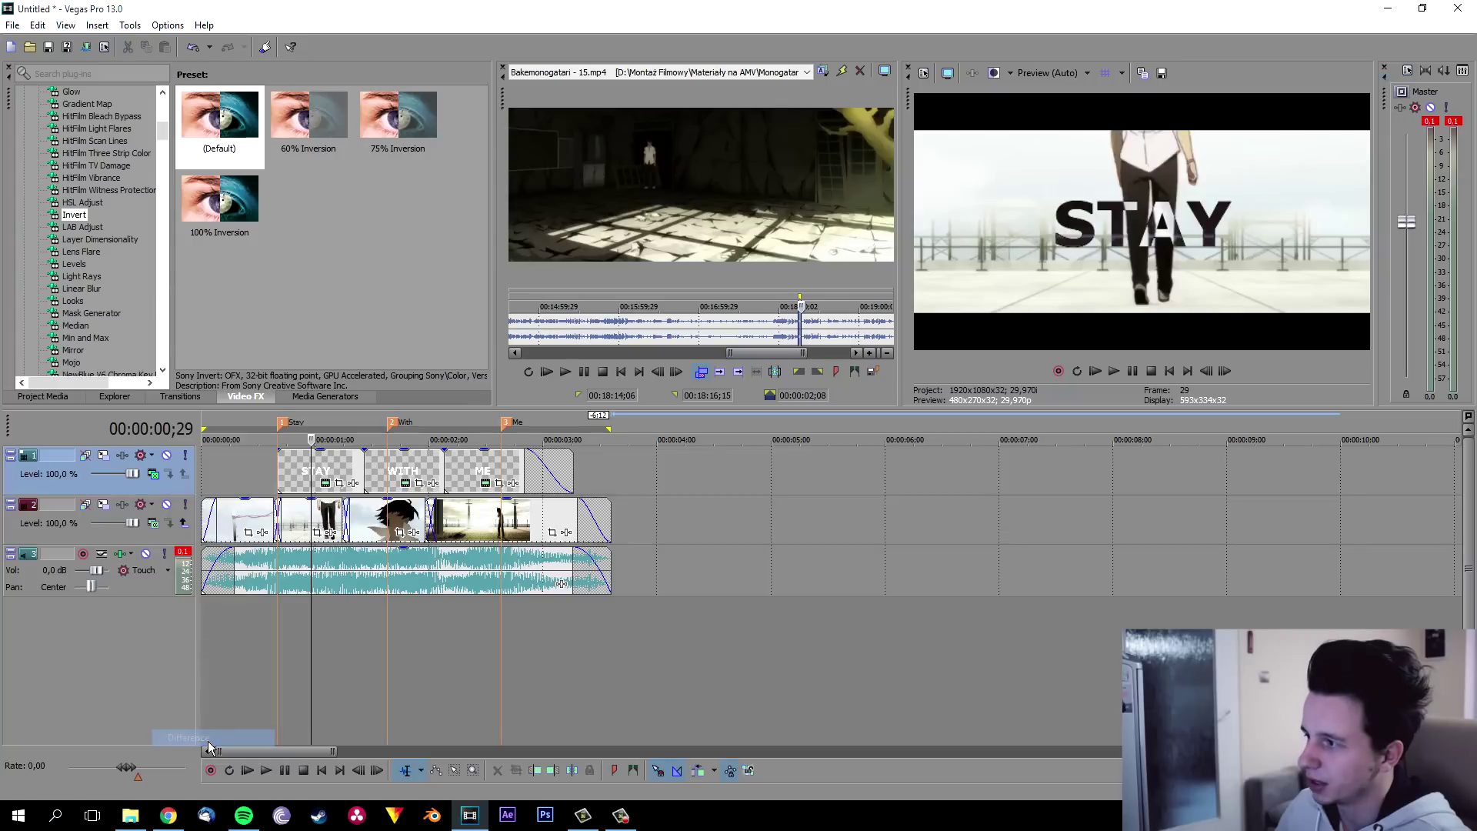
click(154, 475)
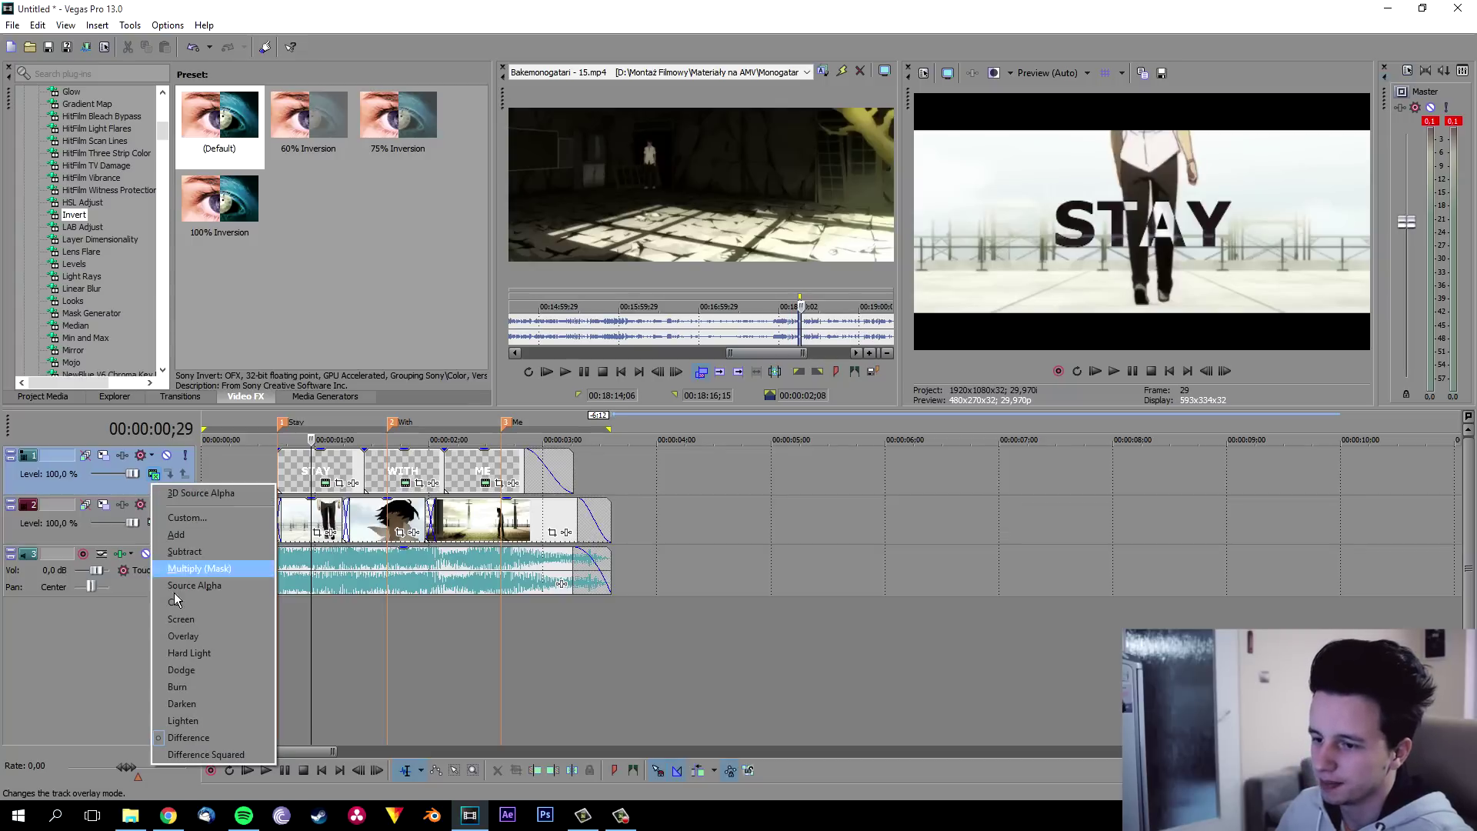
click(177, 737)
click(411, 420)
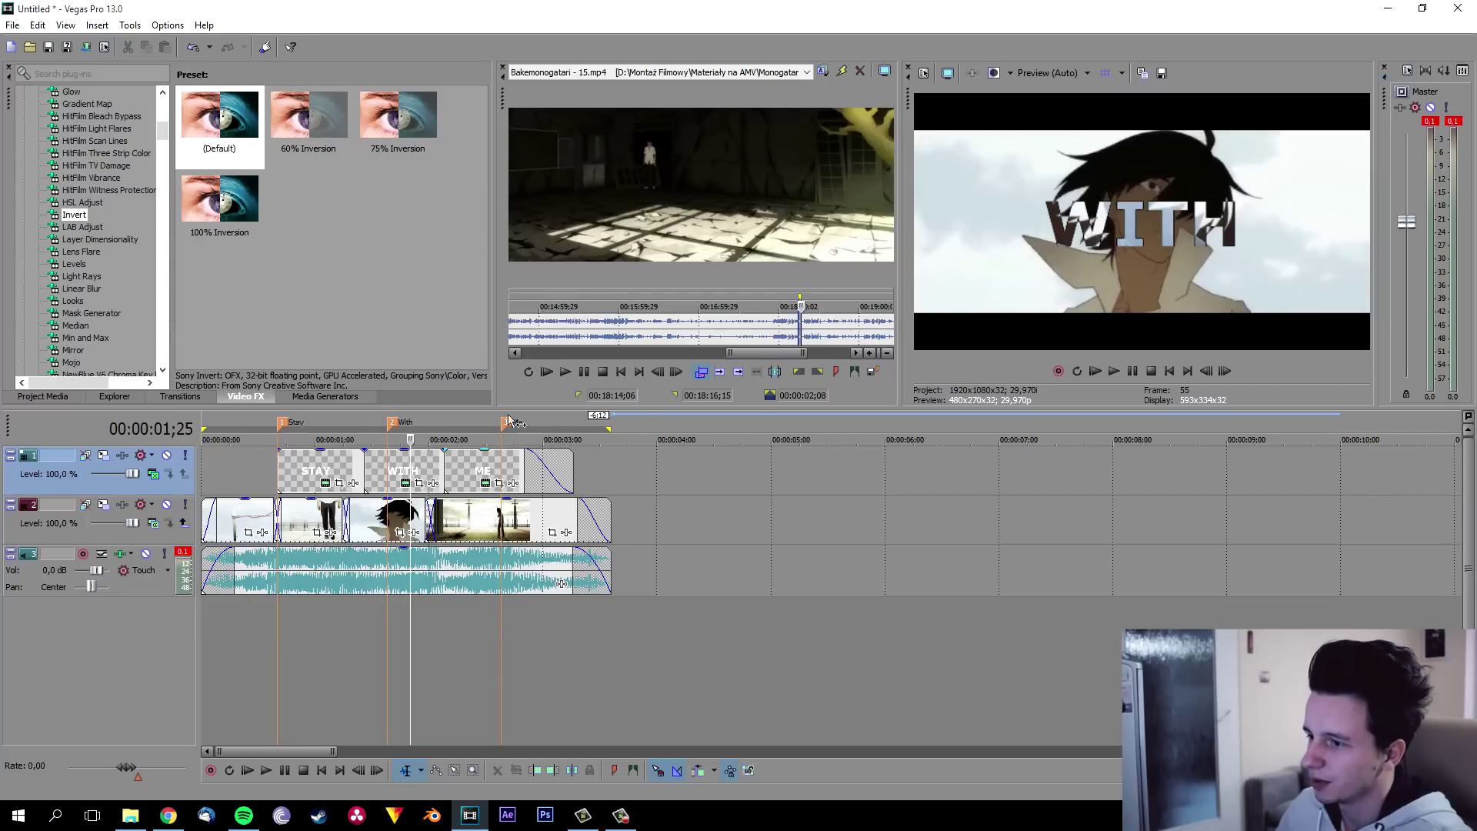
key(space)
key(space)
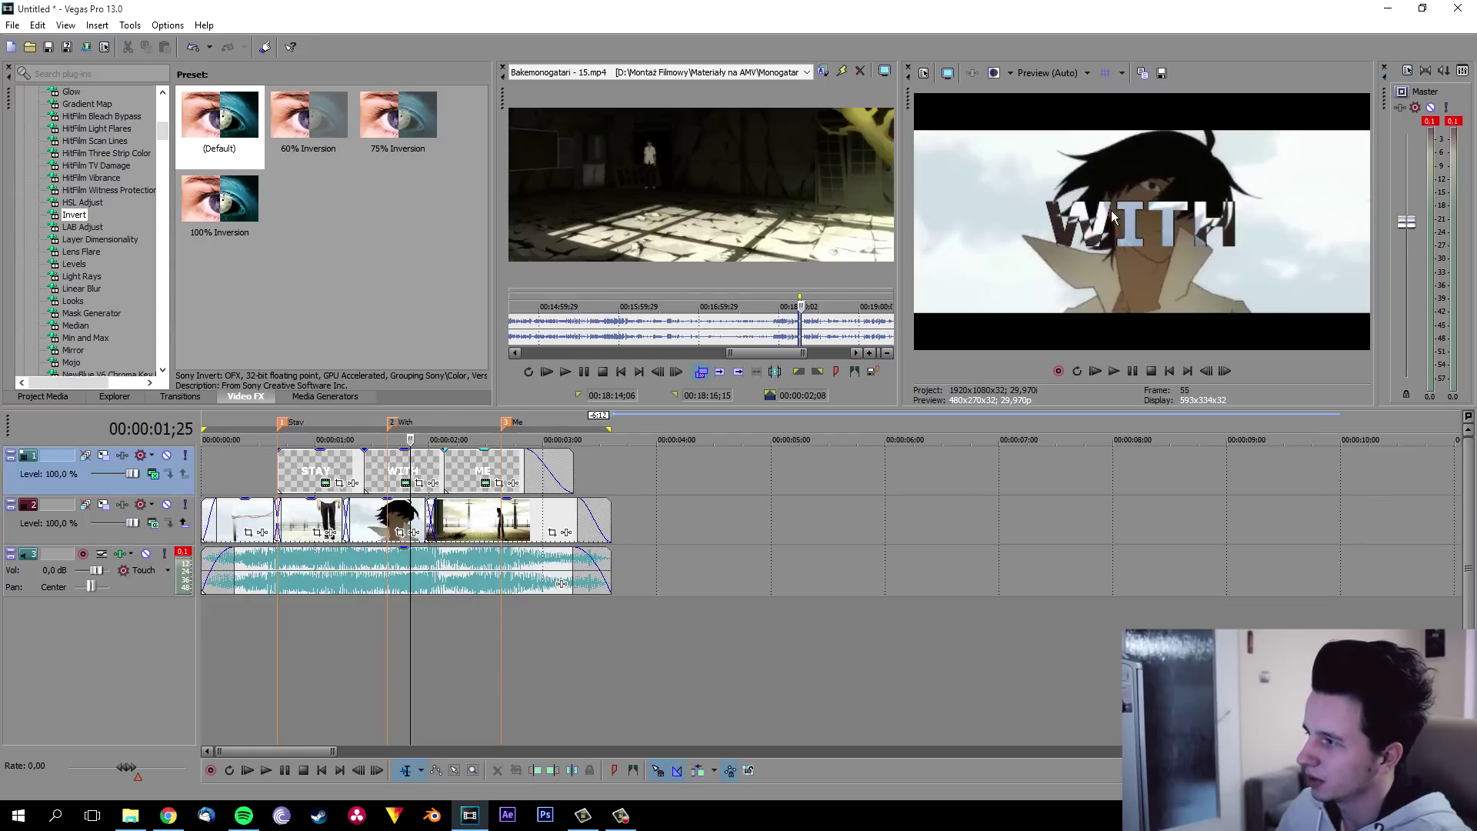
Step: Set the video preview quality to Good (Full)
click(1043, 75)
mouse_move(1075, 150)
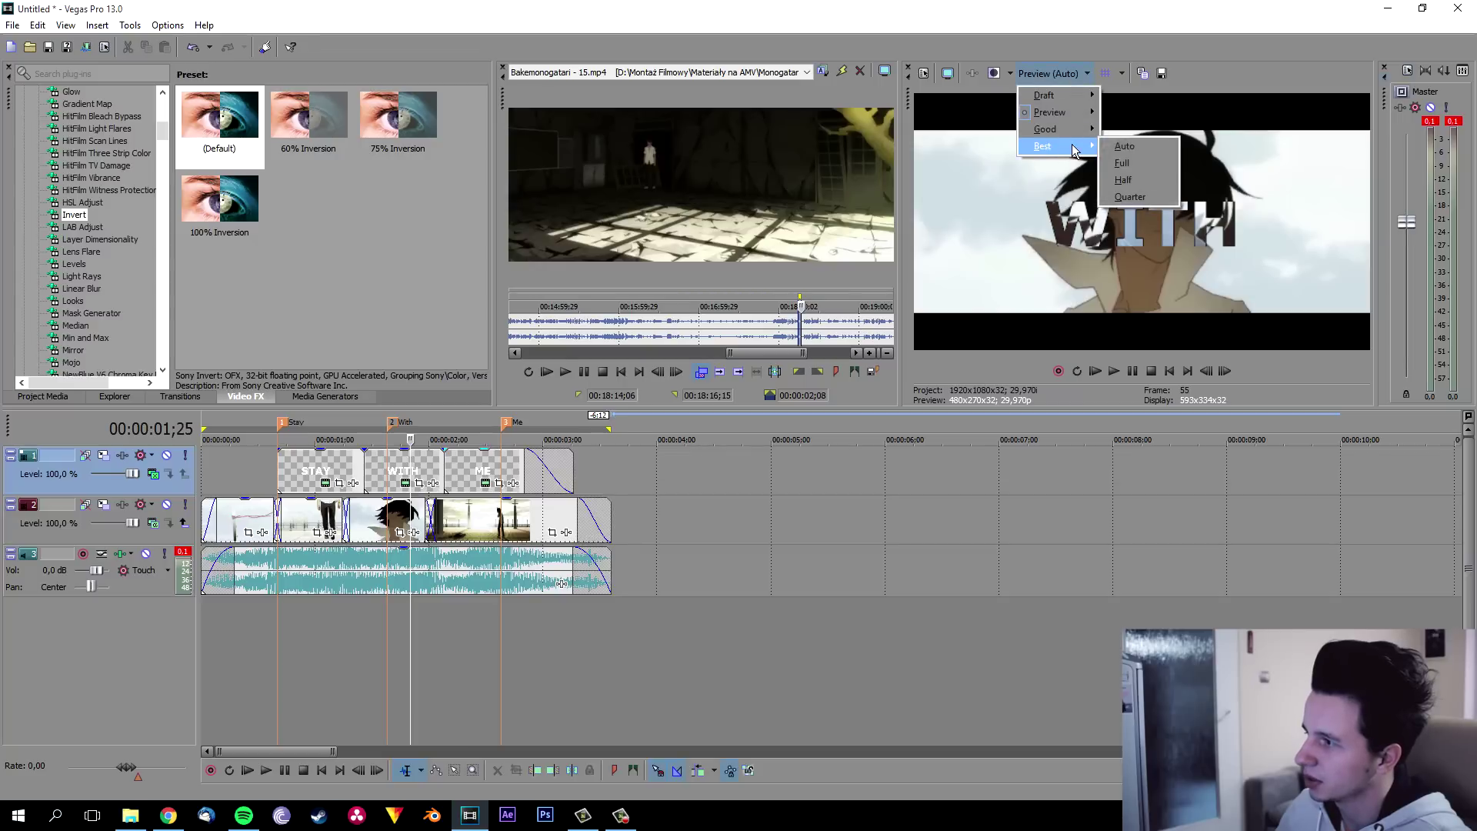
click(1124, 147)
click(1056, 74)
mouse_move(1078, 137)
click(1133, 146)
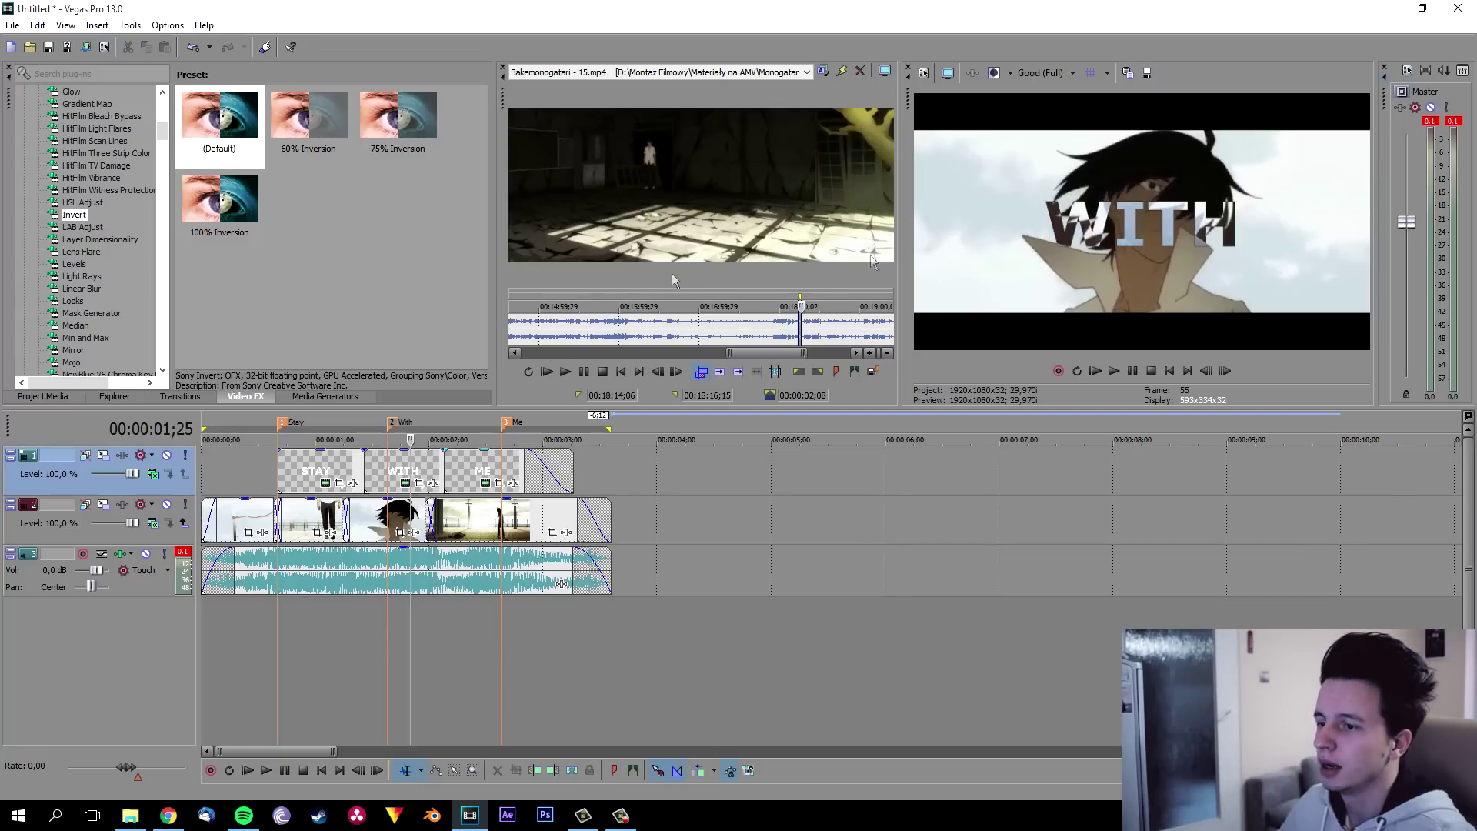
Step: Apply the default Gaussian Blur effect to the whole title track
scroll(69, 196, up, 10)
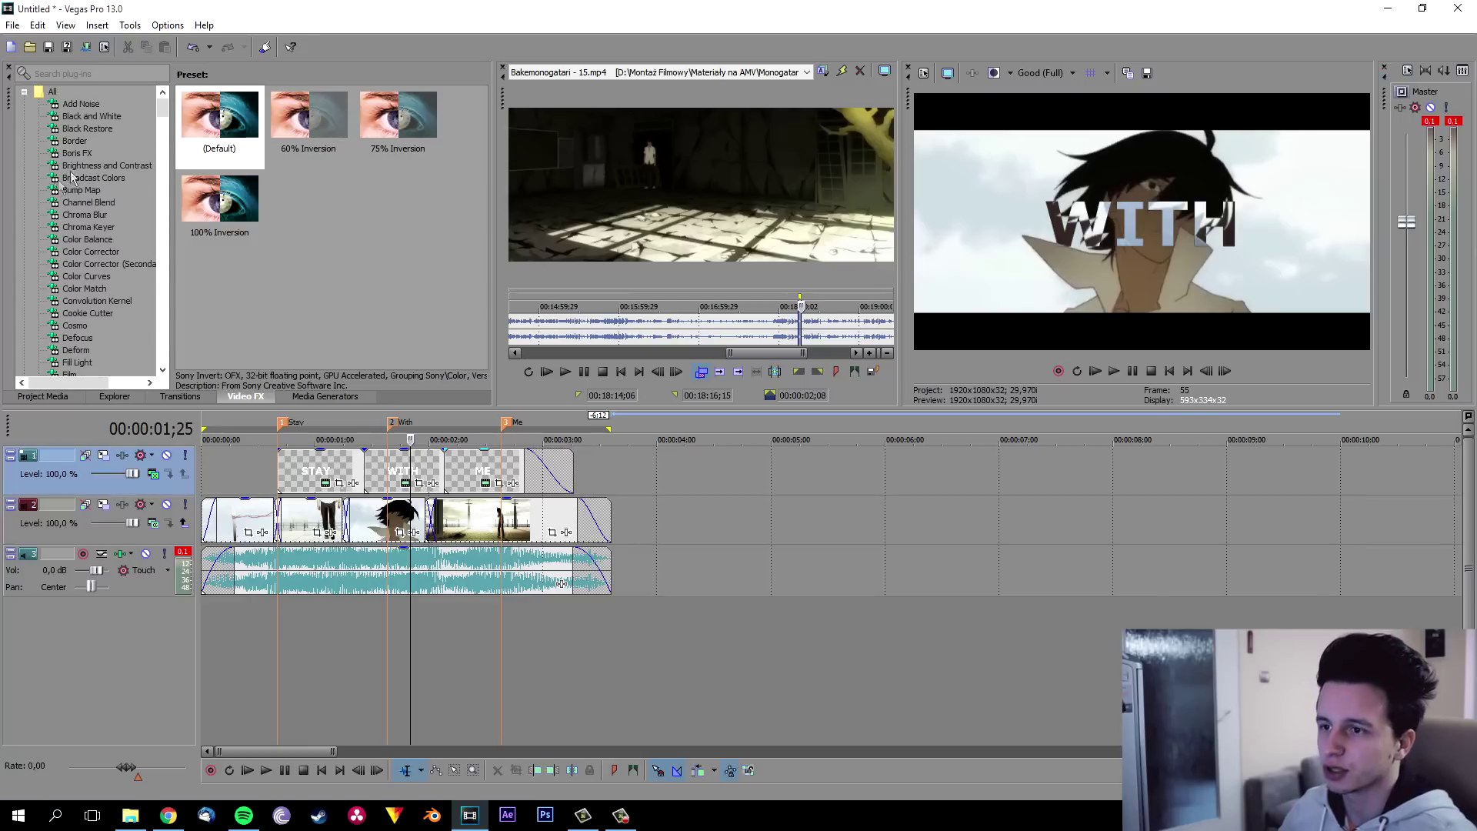
click(96, 165)
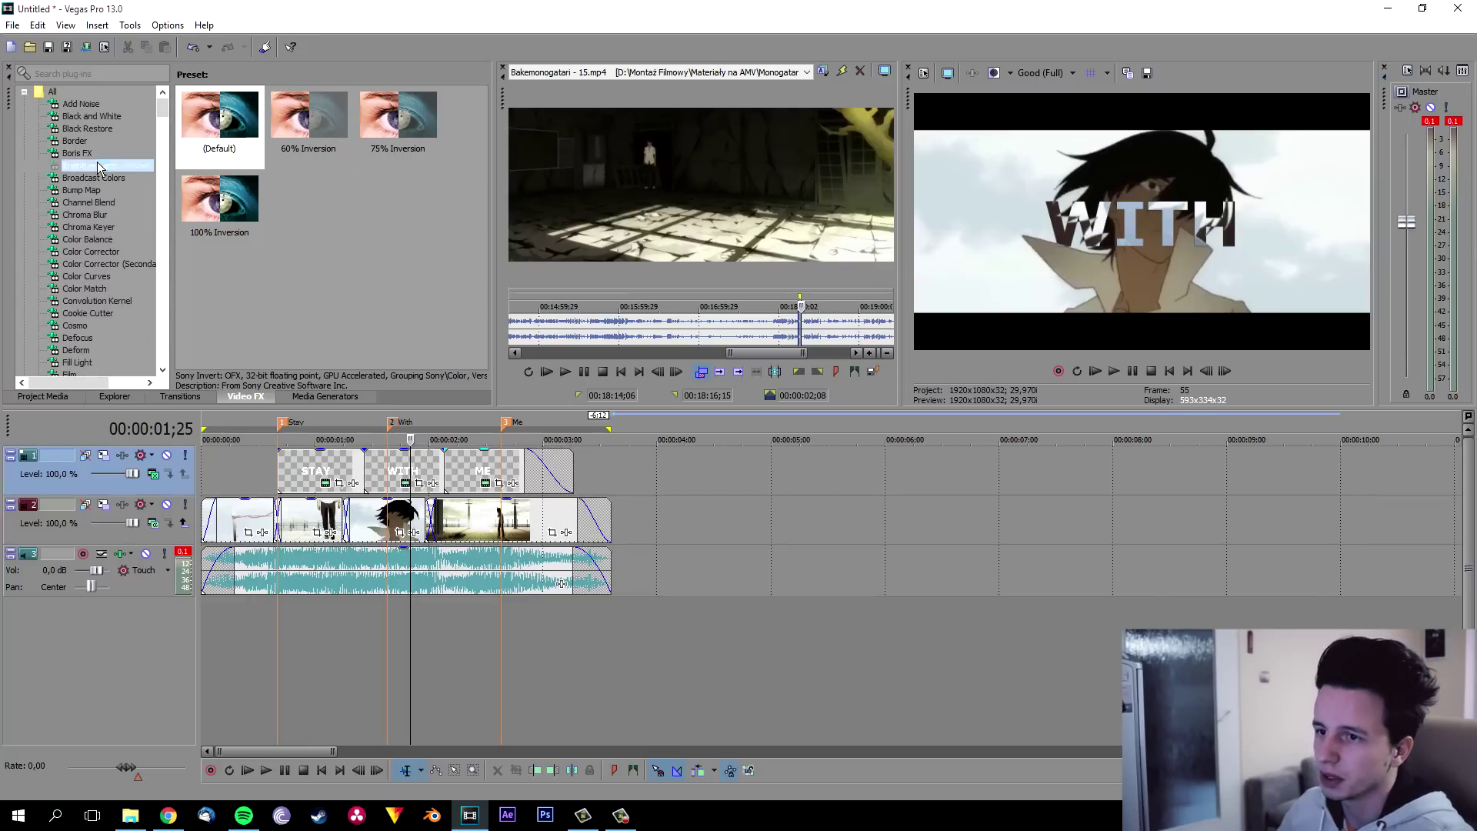
drag(162, 107, 162, 132)
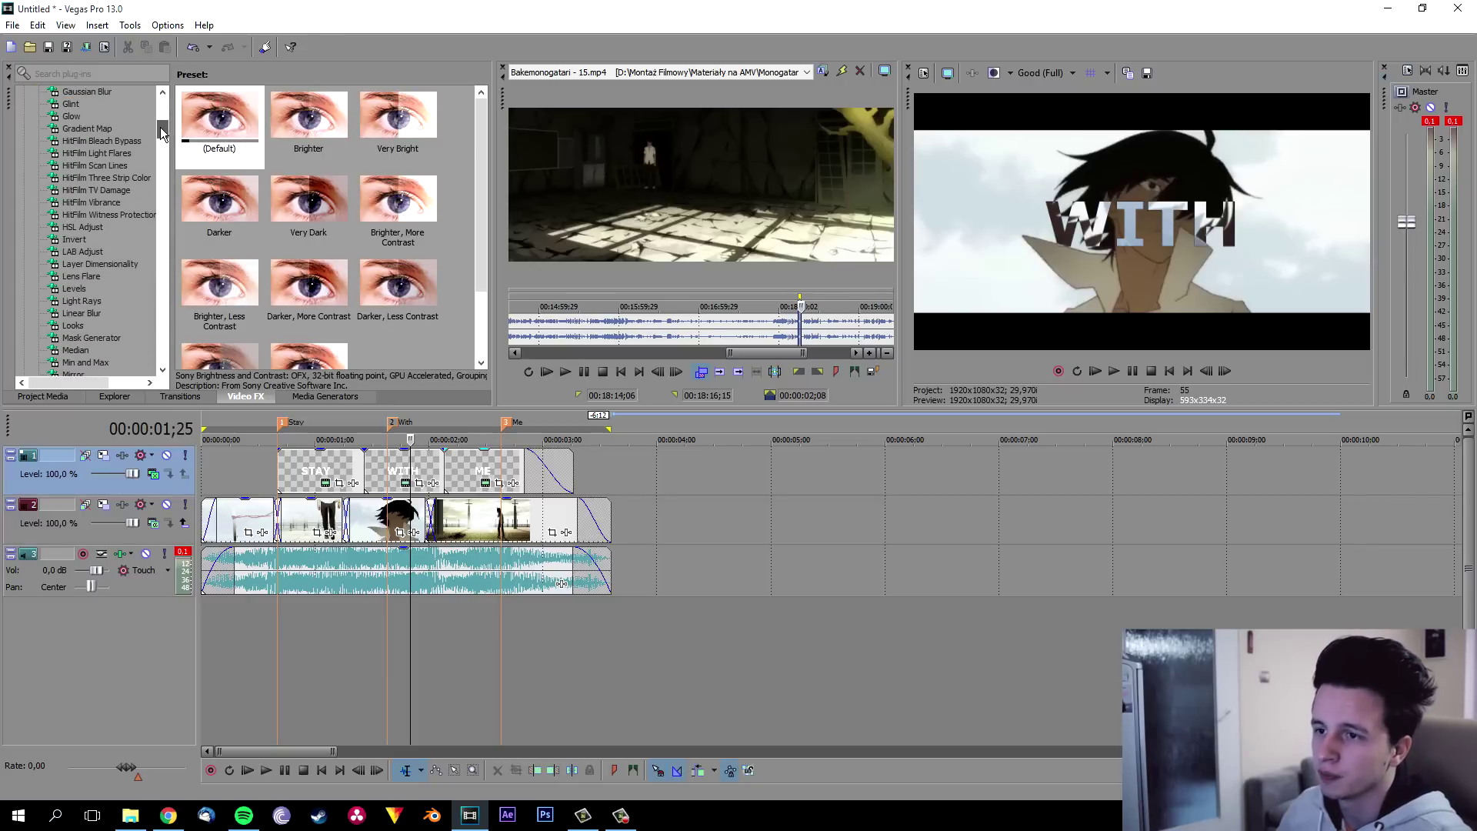
click(86, 92)
drag(234, 123, 130, 483)
Step: Set the Gaussian Blur's horizontal and vertical range to 0,0005 each
drag(374, 329, 349, 333)
text(0)
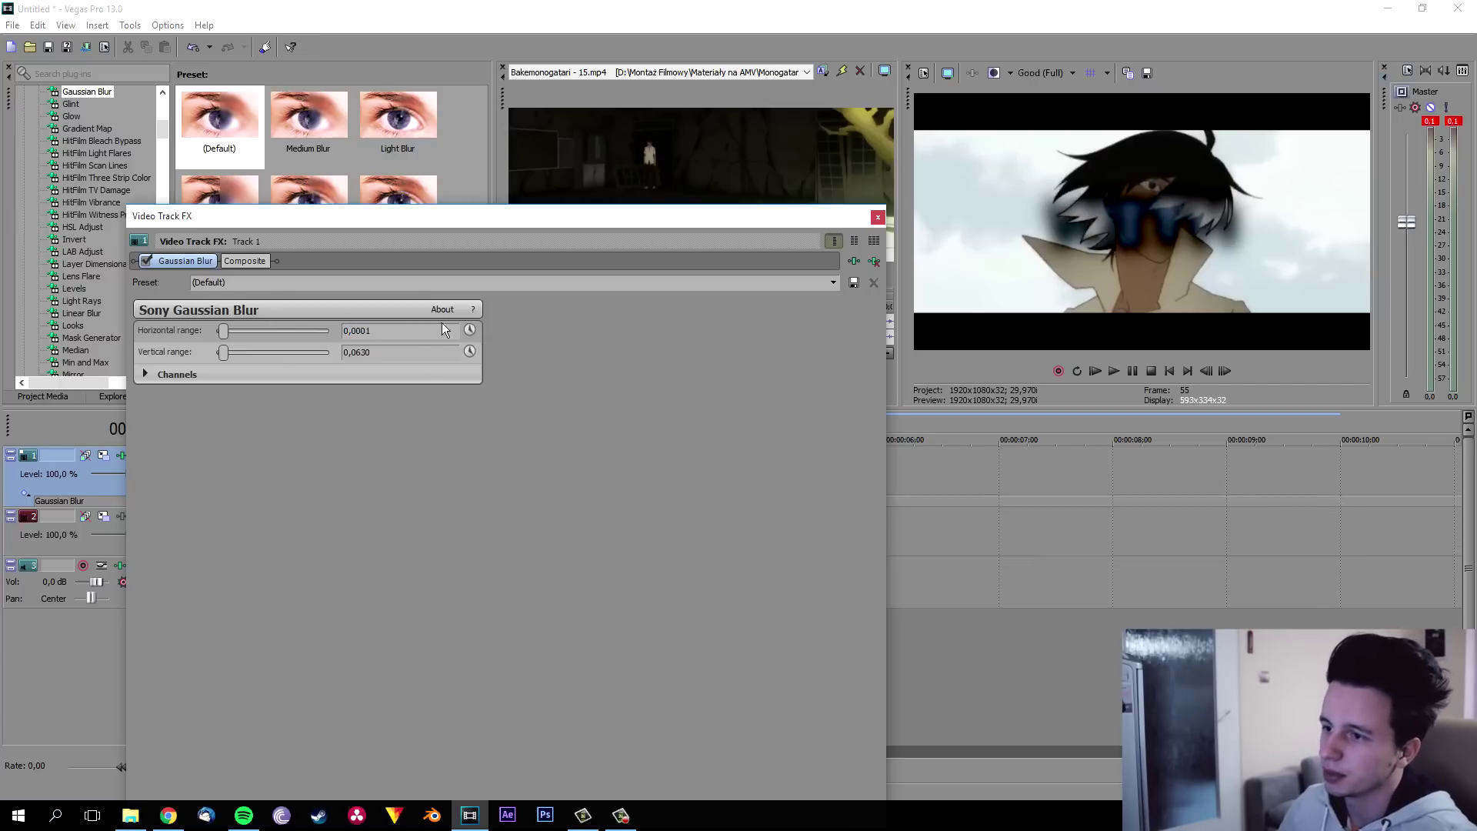
text(001)
drag(373, 352, 345, 351)
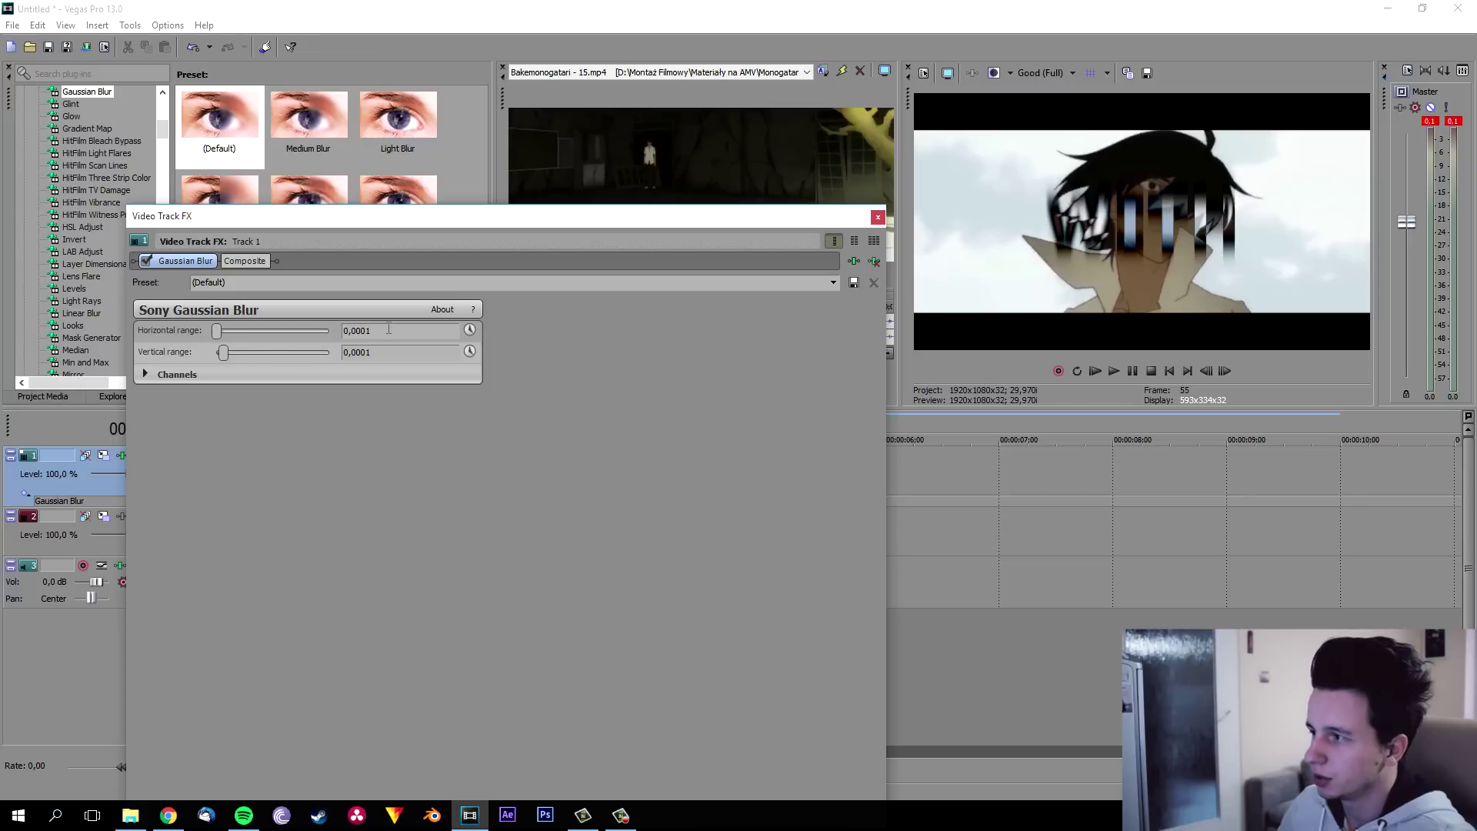
click(388, 329)
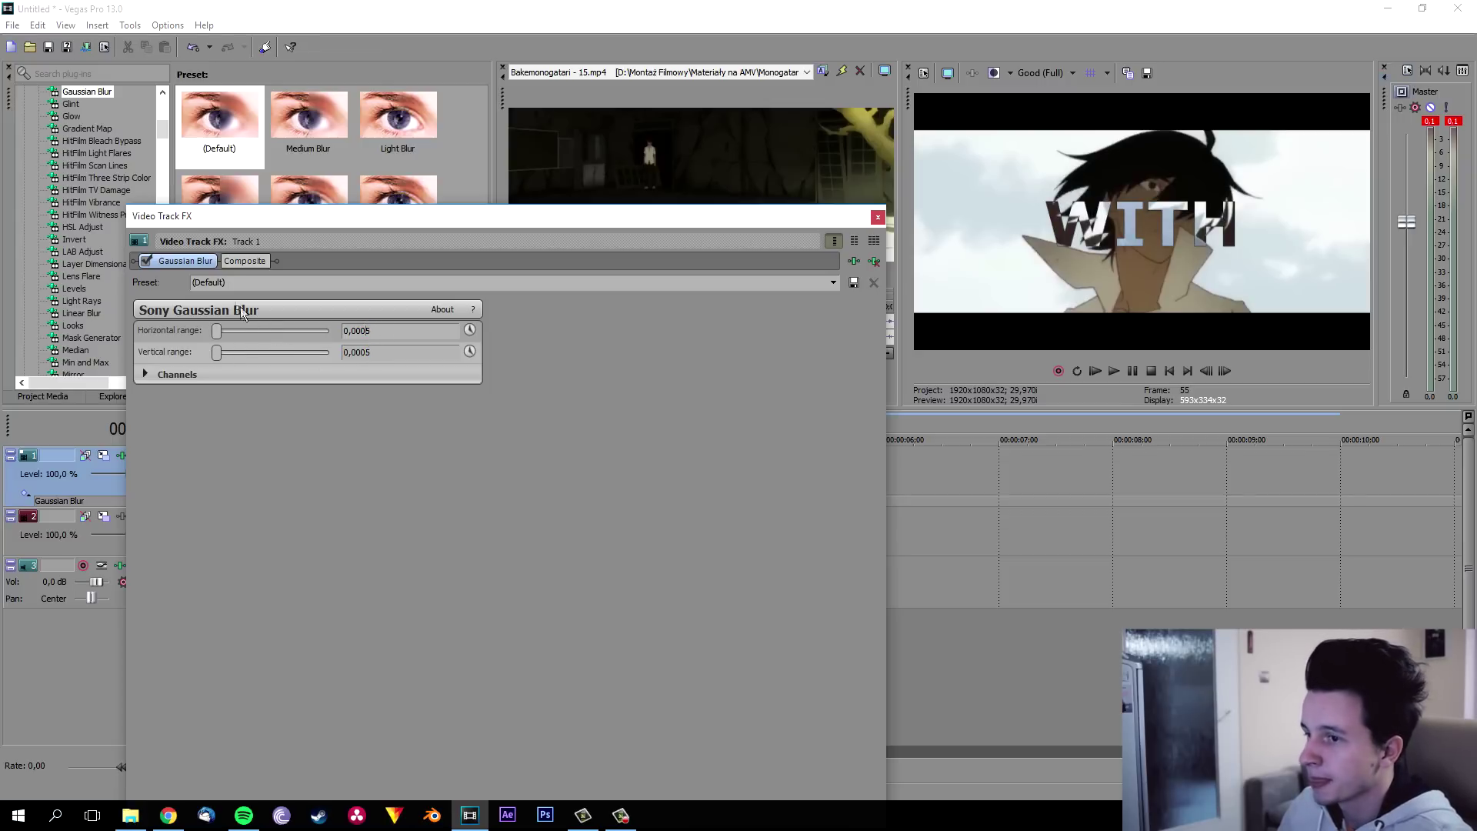
Step: Compare the title with Gaussian Blur disabled and enabled, leave the effect enabled and close its settings
click(145, 260)
click(145, 260)
click(144, 261)
click(145, 260)
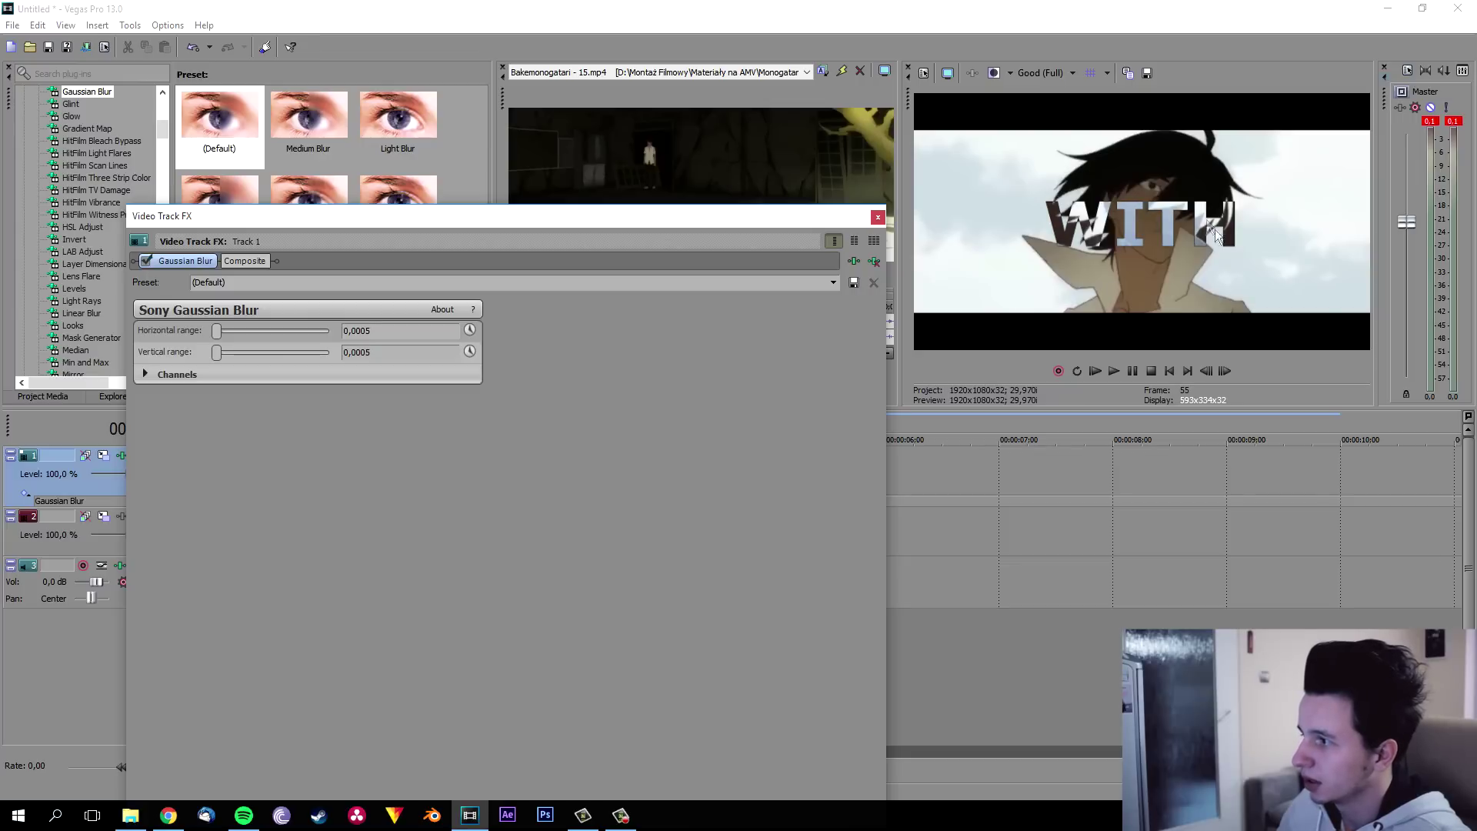
click(877, 216)
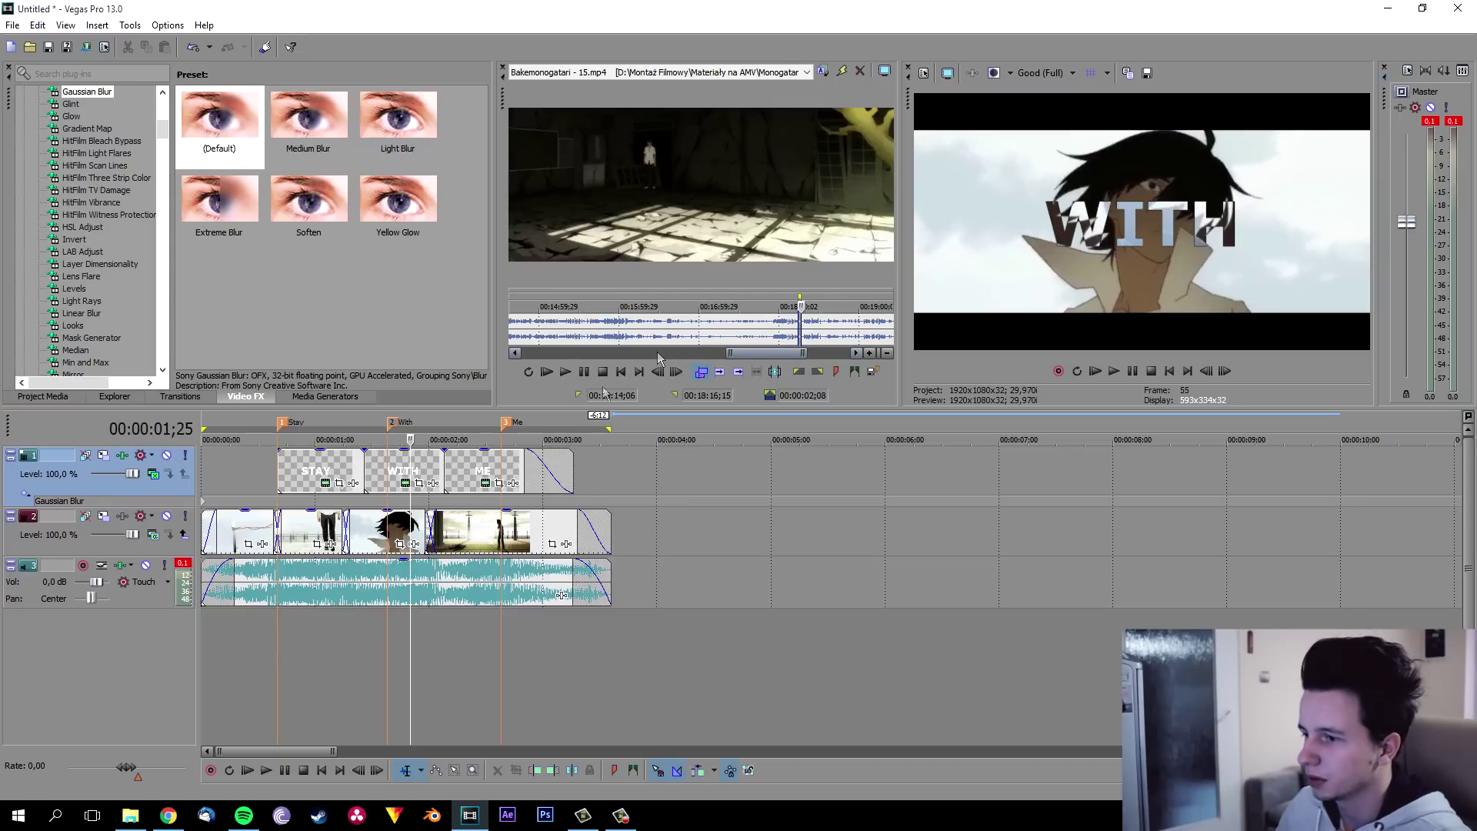
Step: Insert an empty video track between the title track and the footage track
right_click(154, 488)
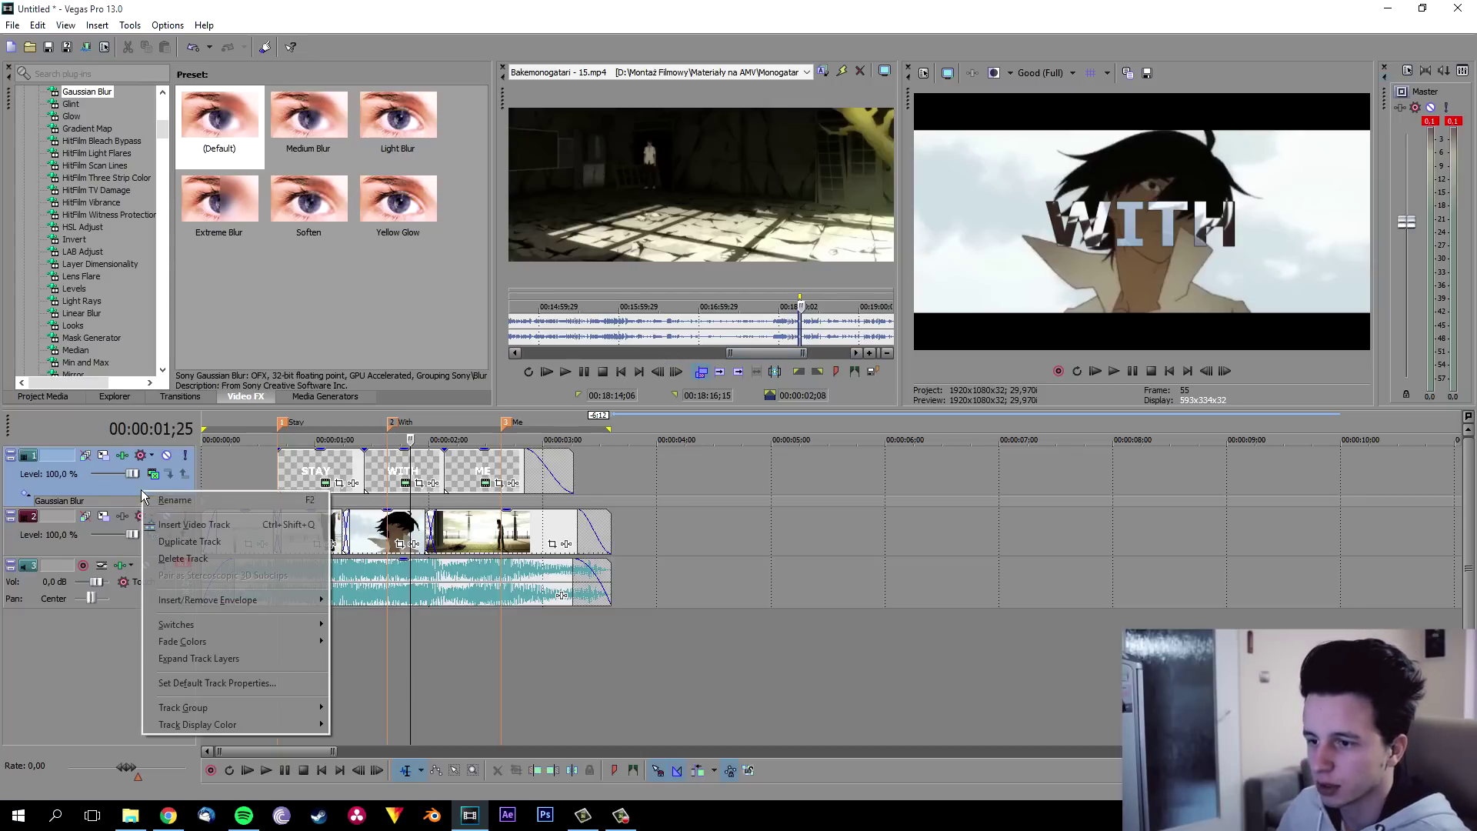
click(174, 525)
drag(168, 500, 170, 555)
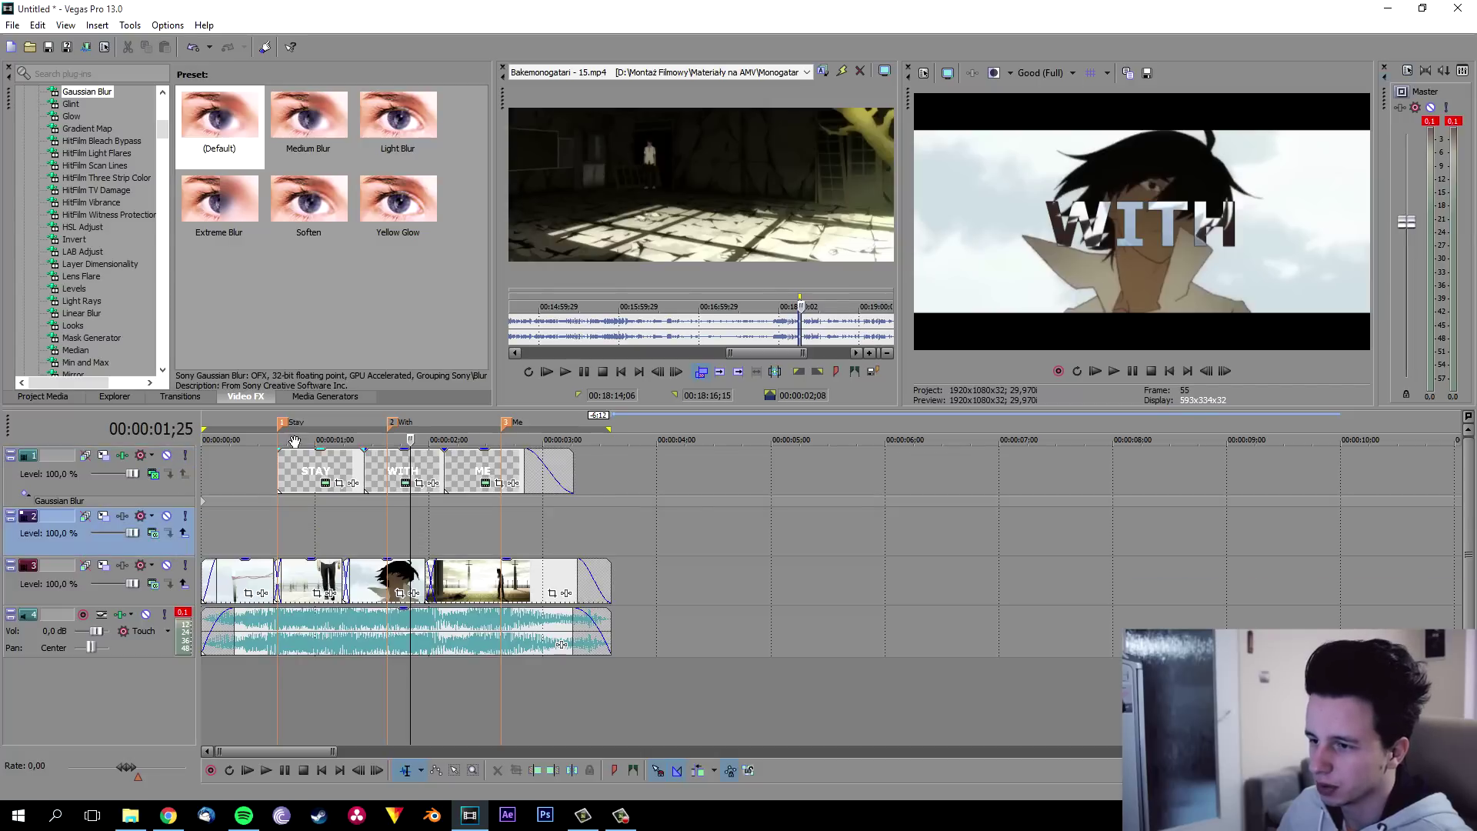
Step: Place a White solid color on the empty track beneath the ME title, trimmed to the title's end with a matching fade-out
click(483, 422)
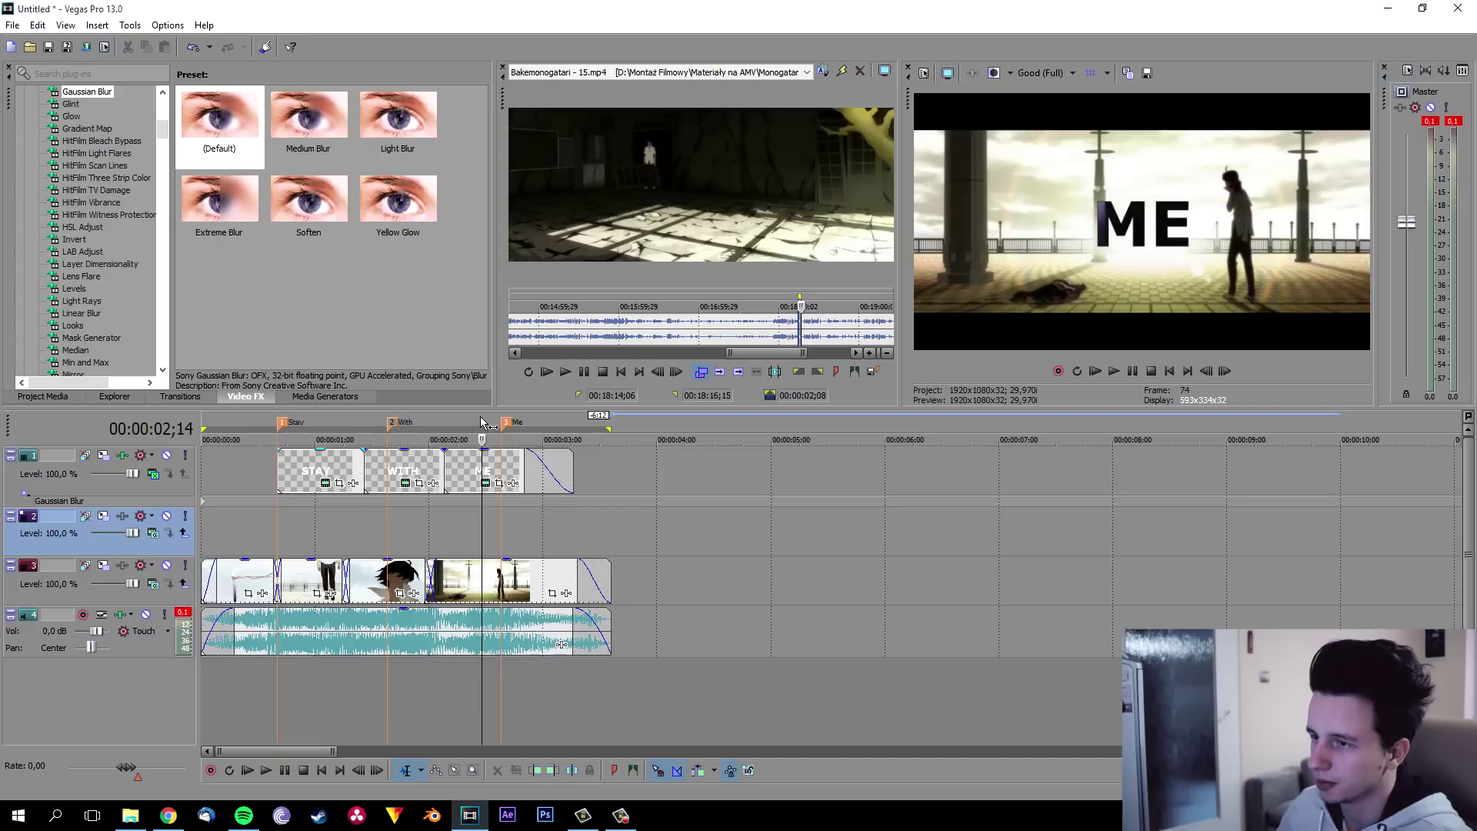
click(311, 394)
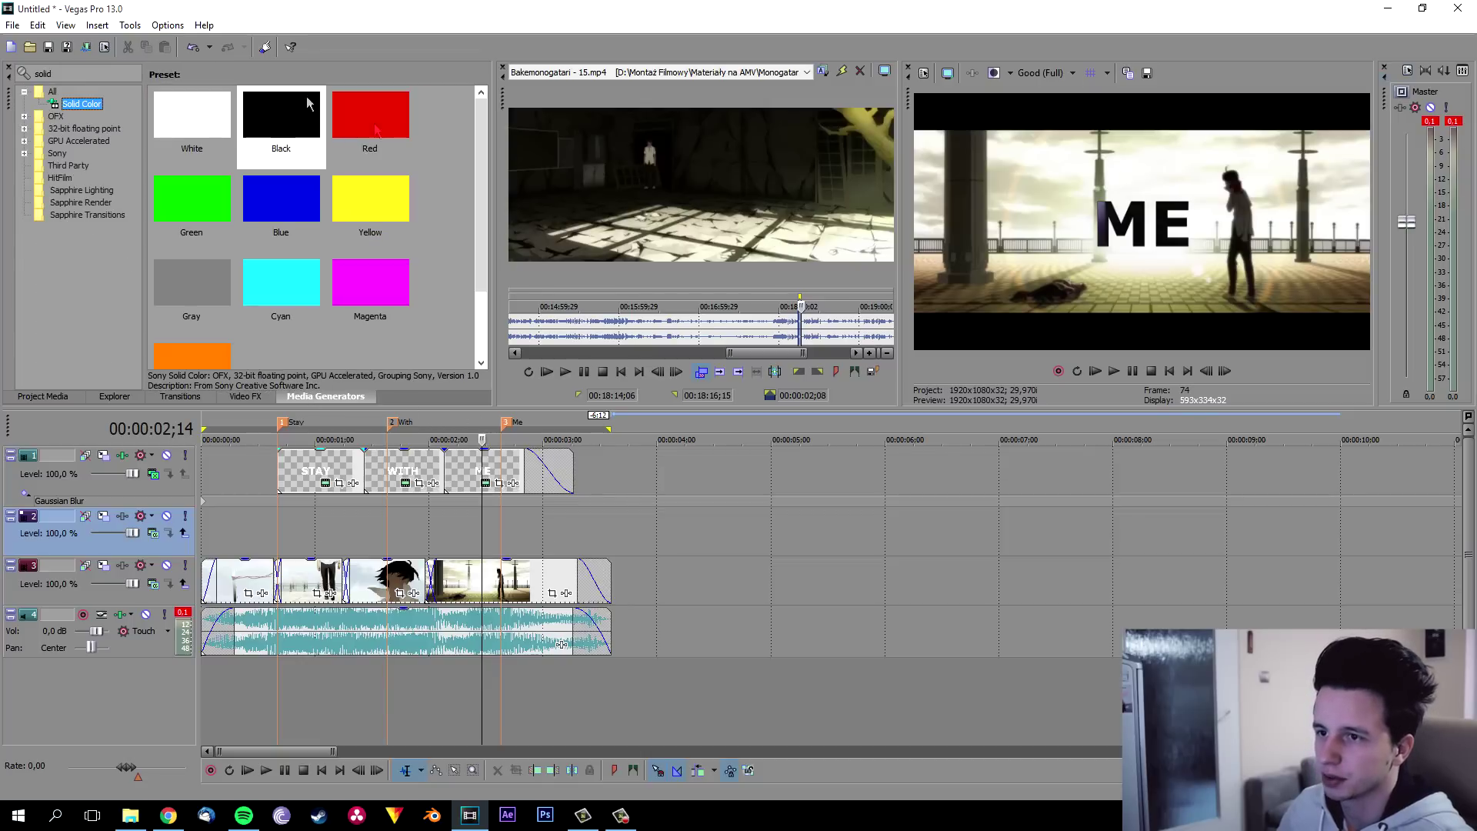
mouse_move(183, 127)
mouse_down()
mouse_move(404, 486)
mouse_move(457, 523)
mouse_up()
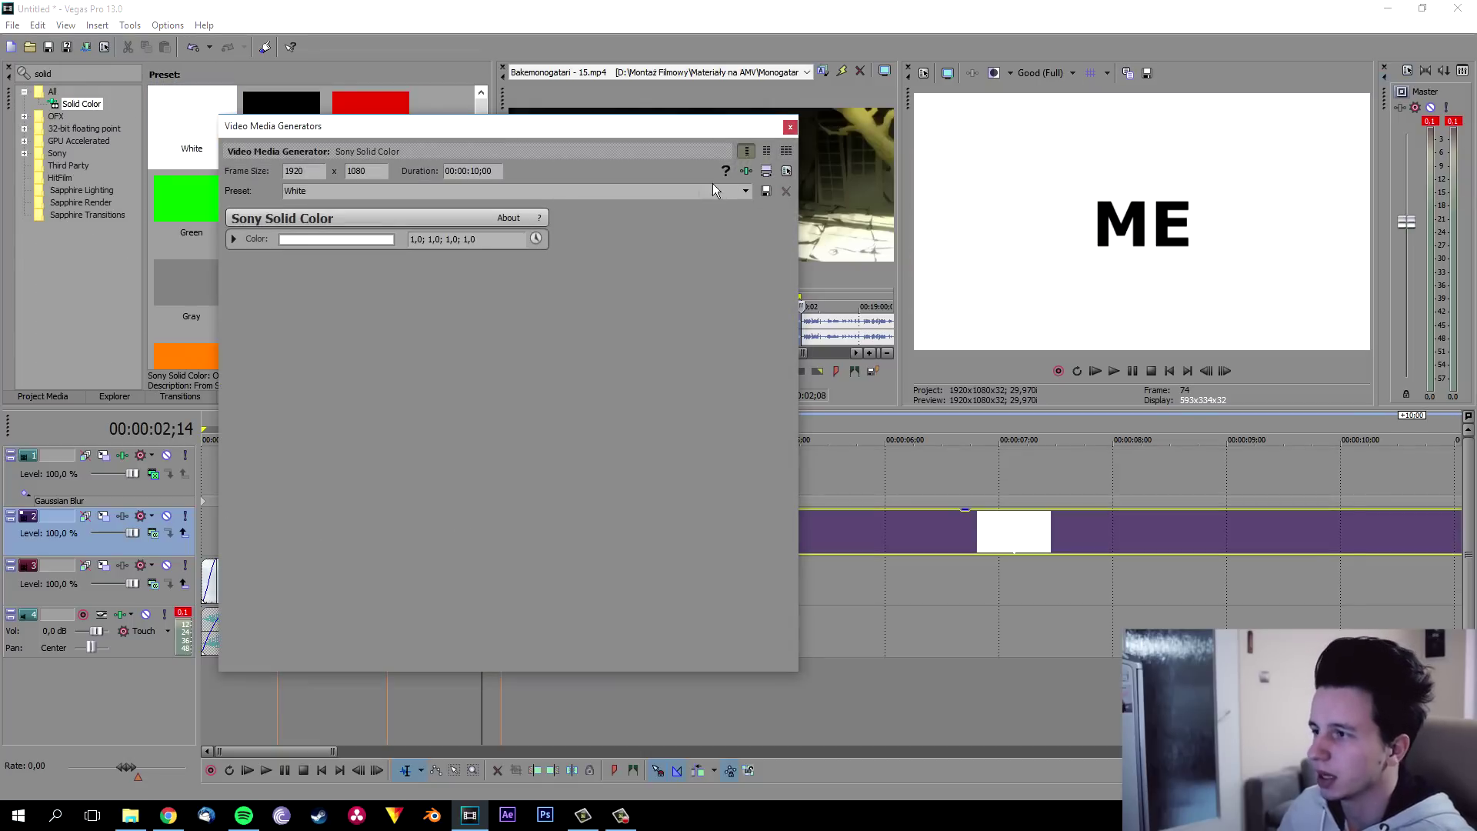
click(790, 126)
click(603, 531)
drag(574, 512, 521, 521)
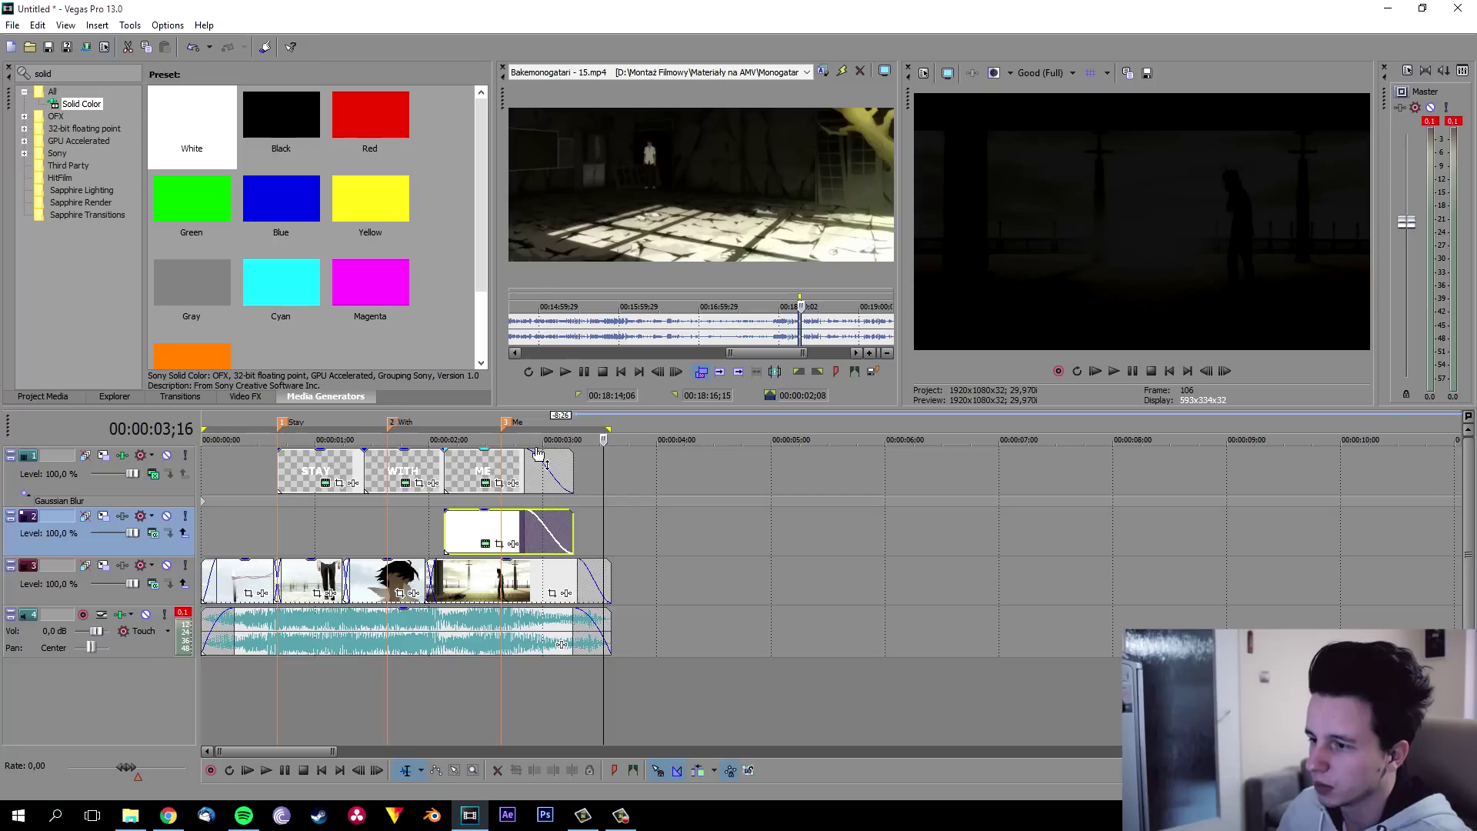
Step: Add a short fade-in to the ME title and a 00:00:00;09 fade-in to the white solid
click(444, 420)
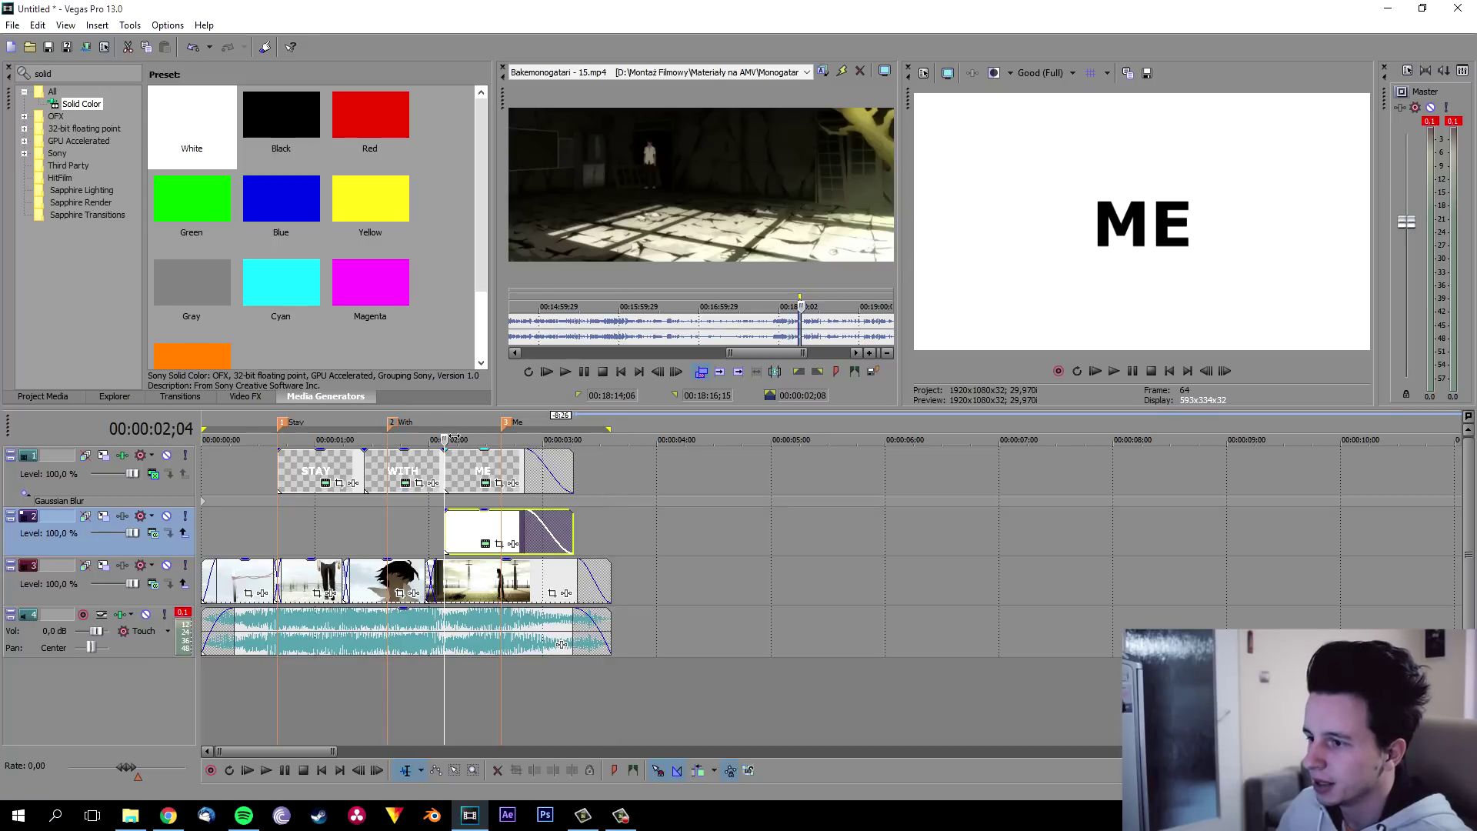
drag(444, 449, 460, 450)
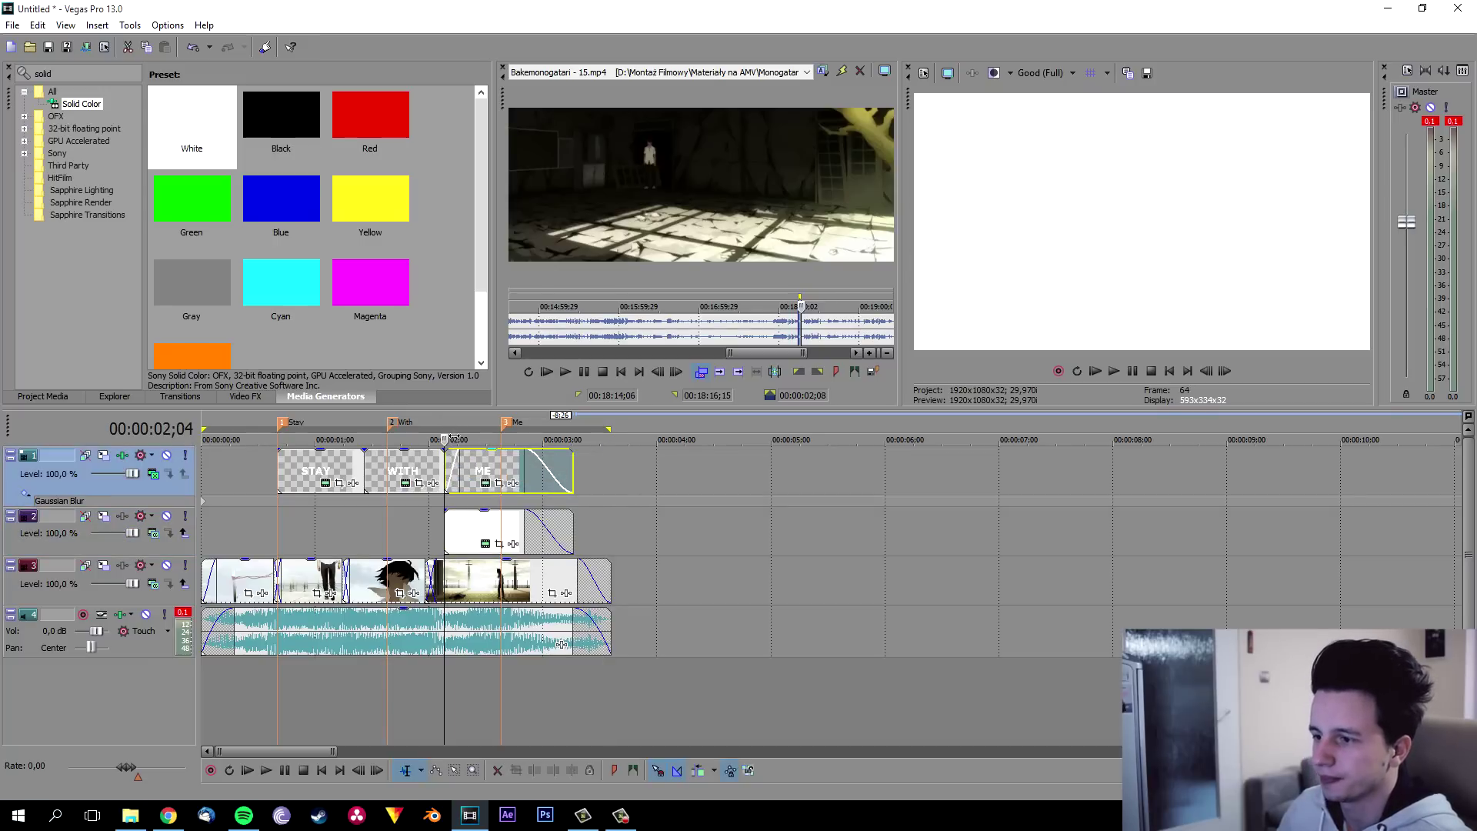
click(453, 425)
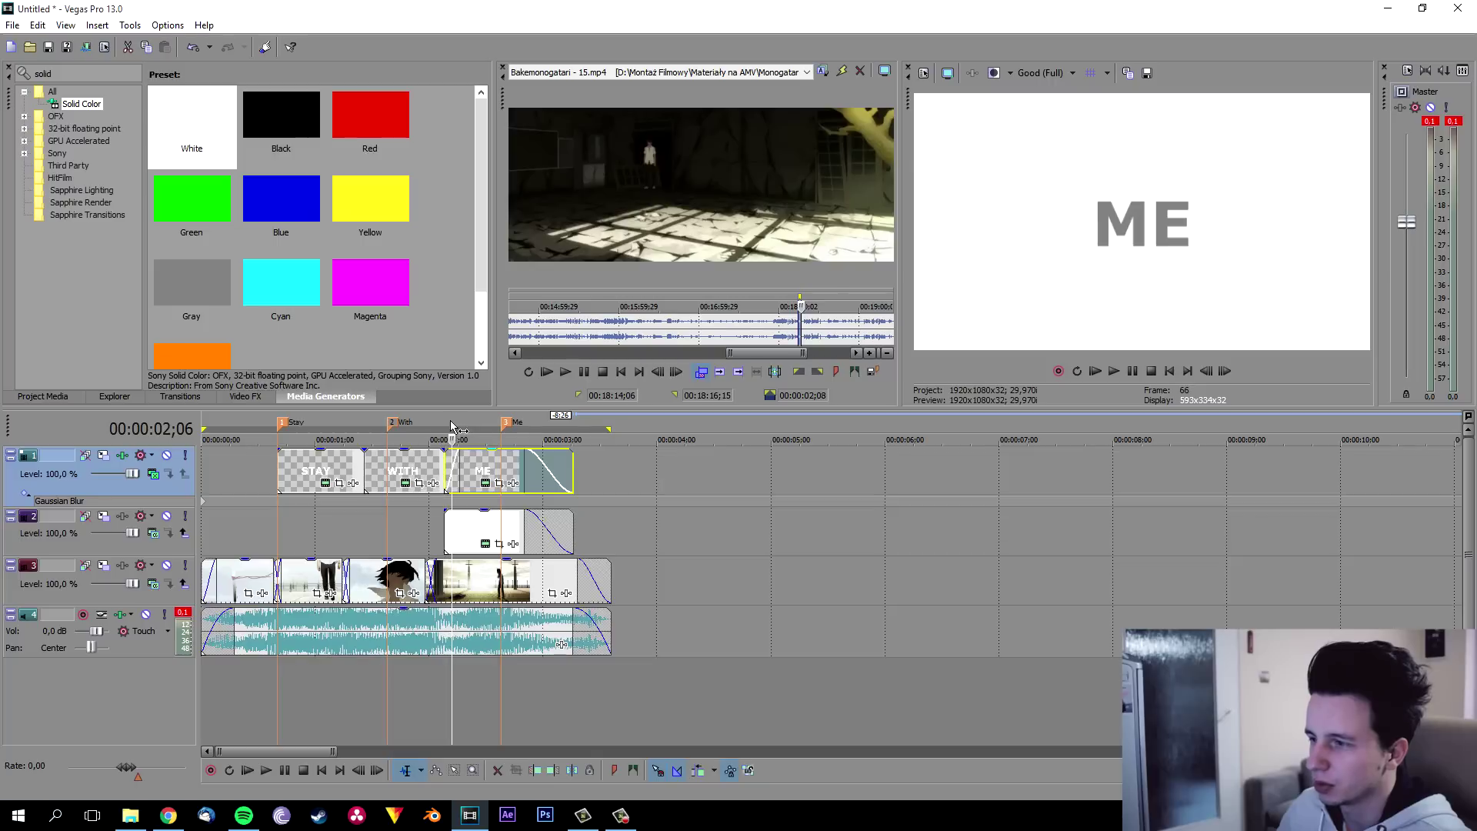
click(448, 512)
drag(448, 513, 479, 513)
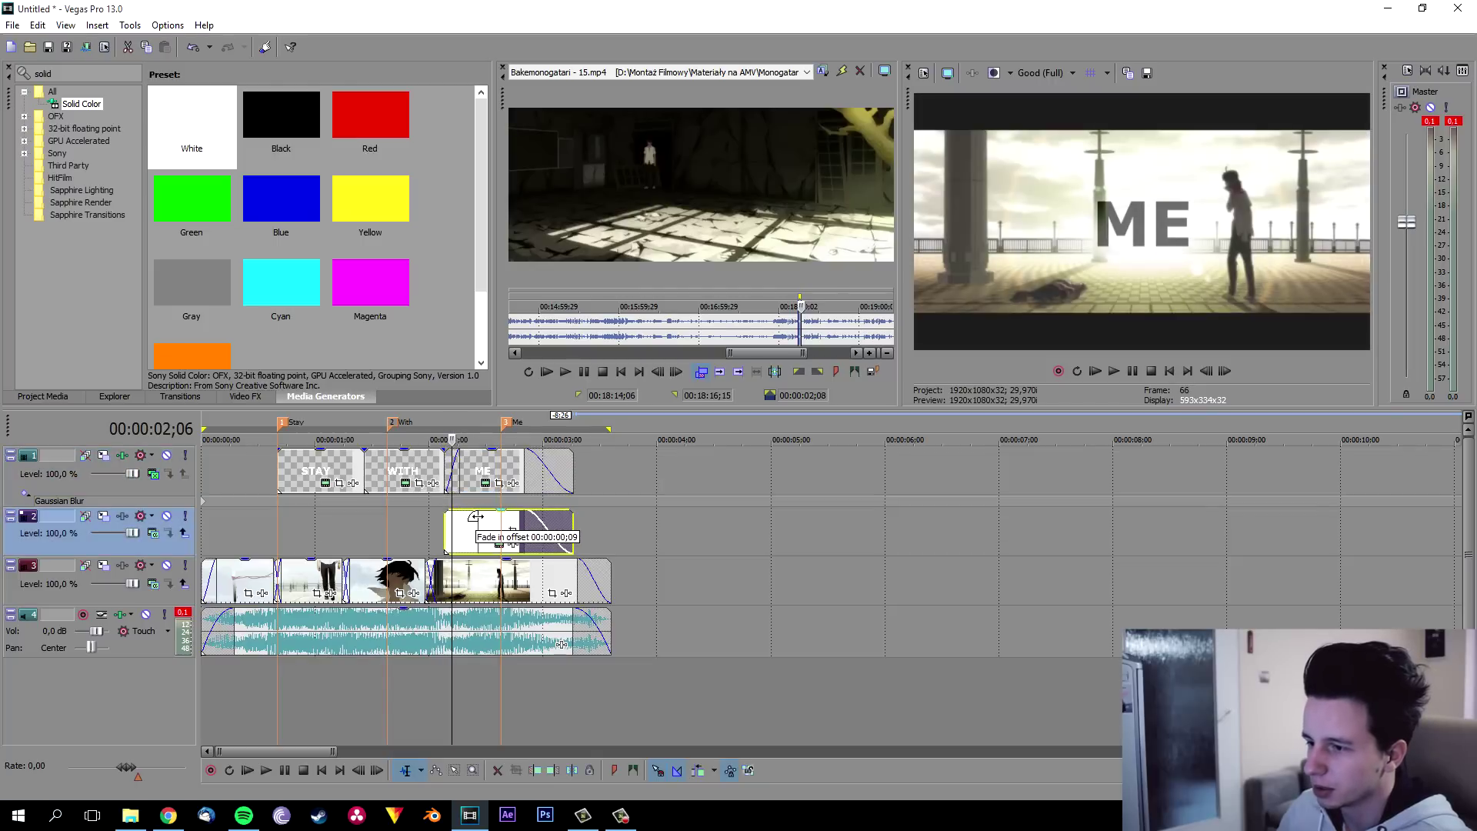
Step: Play back the transition into the ME title and mute the audio track
click(437, 424)
key(space)
key(space)
key(space)
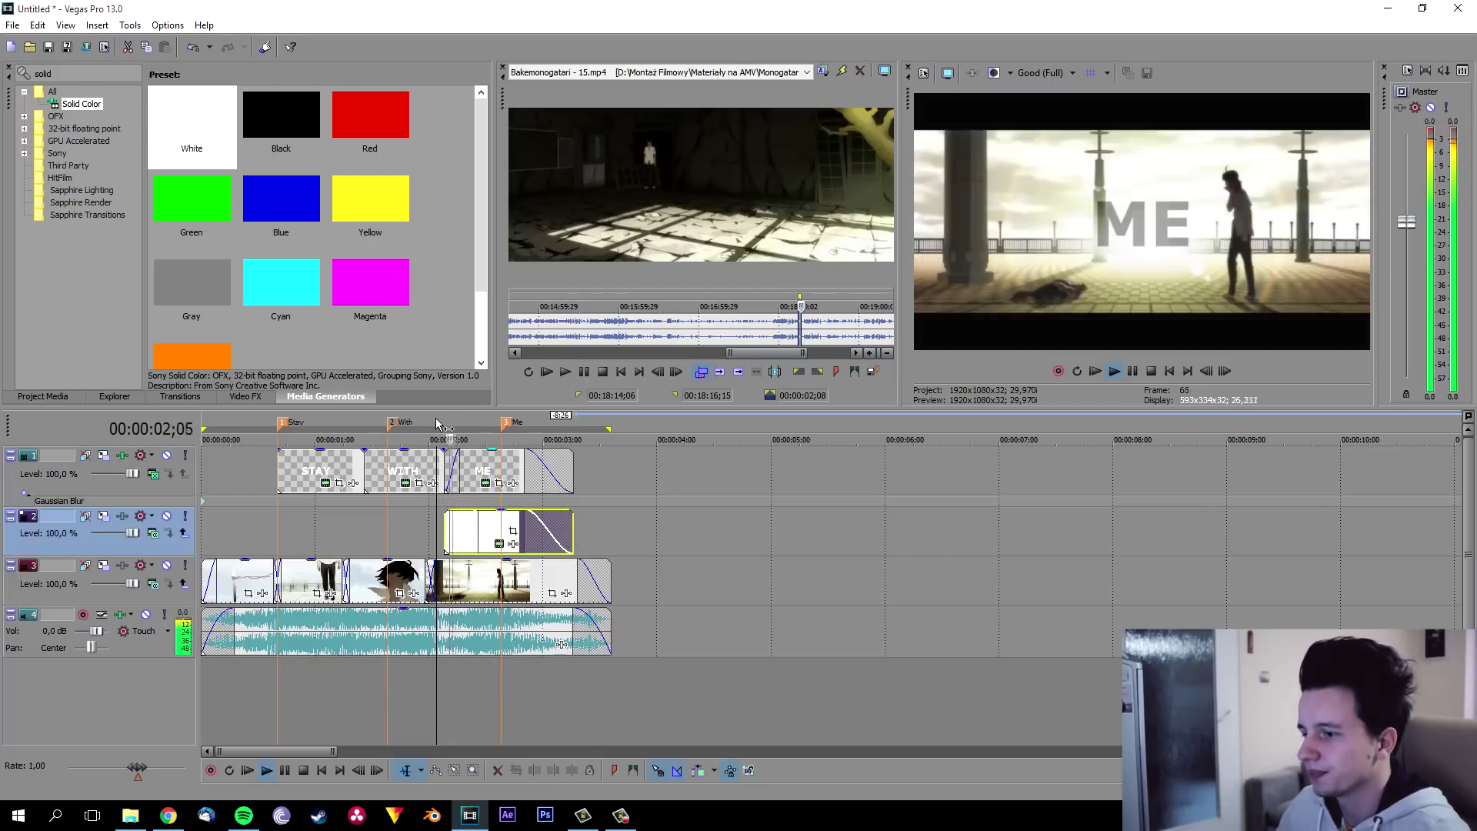
key(z)
click(443, 425)
key(space)
key(Return)
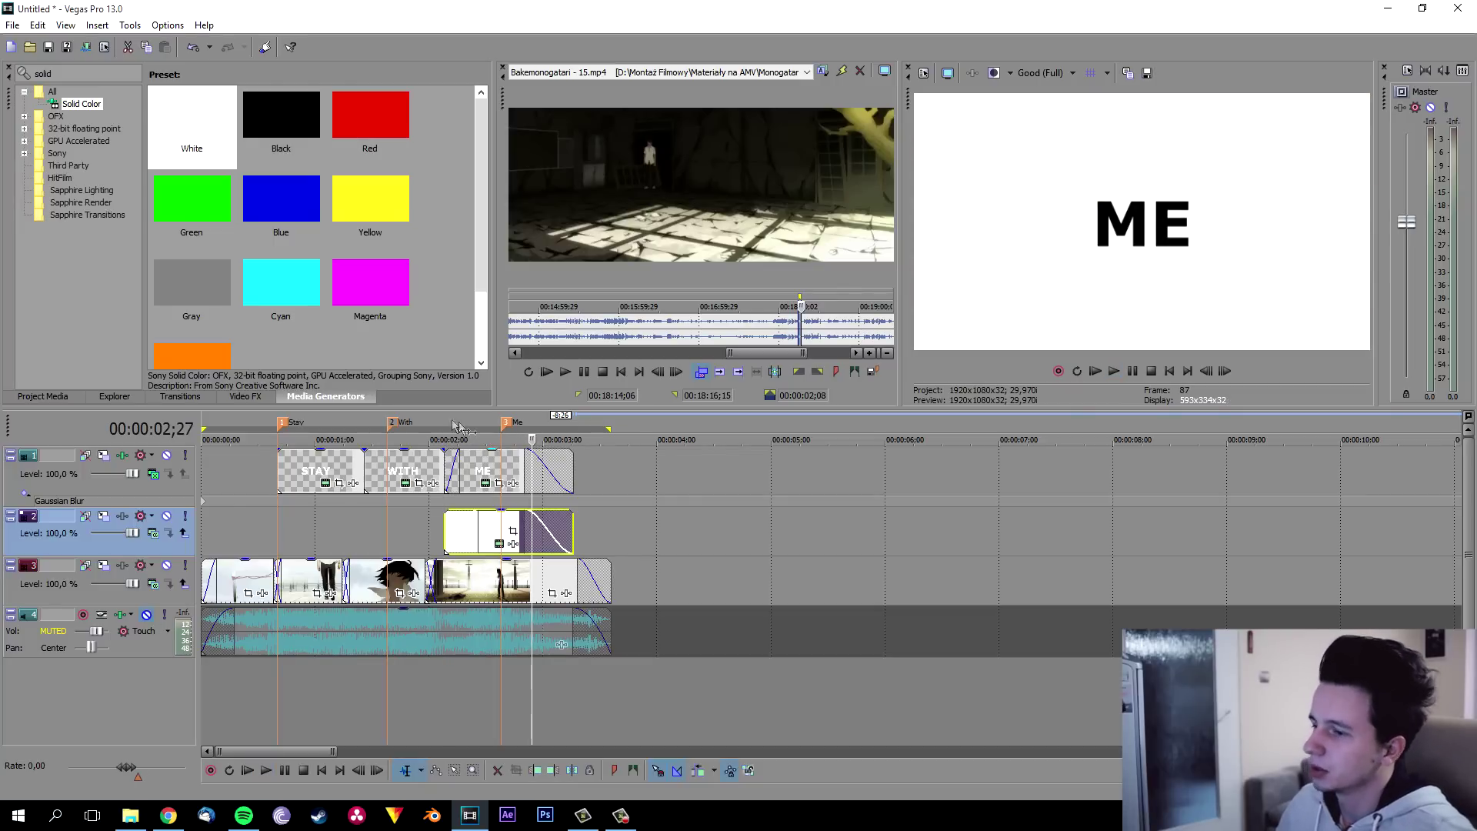
Step: Apply the Cookie Cutter effect with the Diamond, Center, Blurred preset to the white solid beneath the ME title
click(481, 428)
click(243, 396)
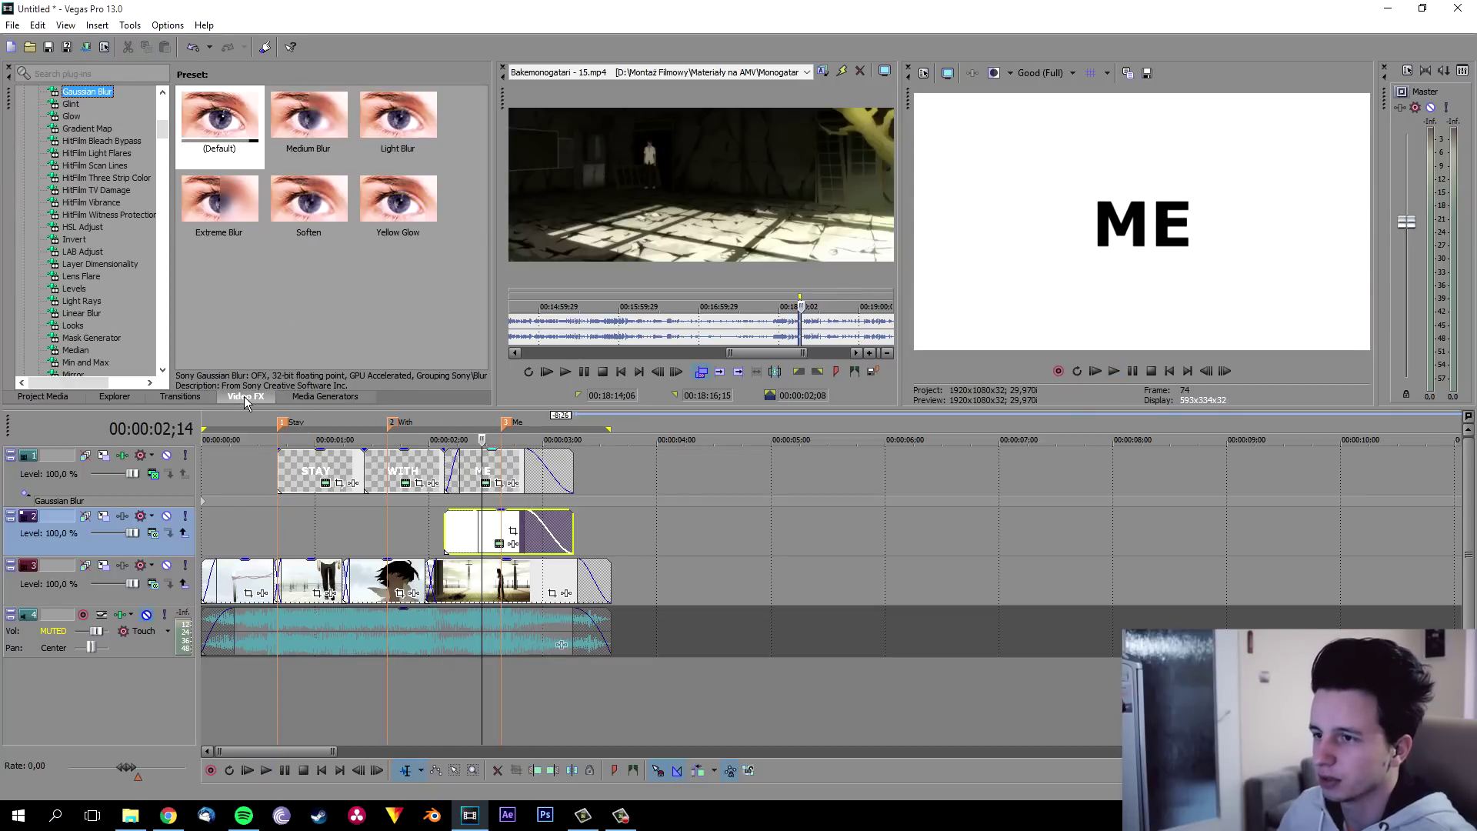
scroll(165, 123, up, 5)
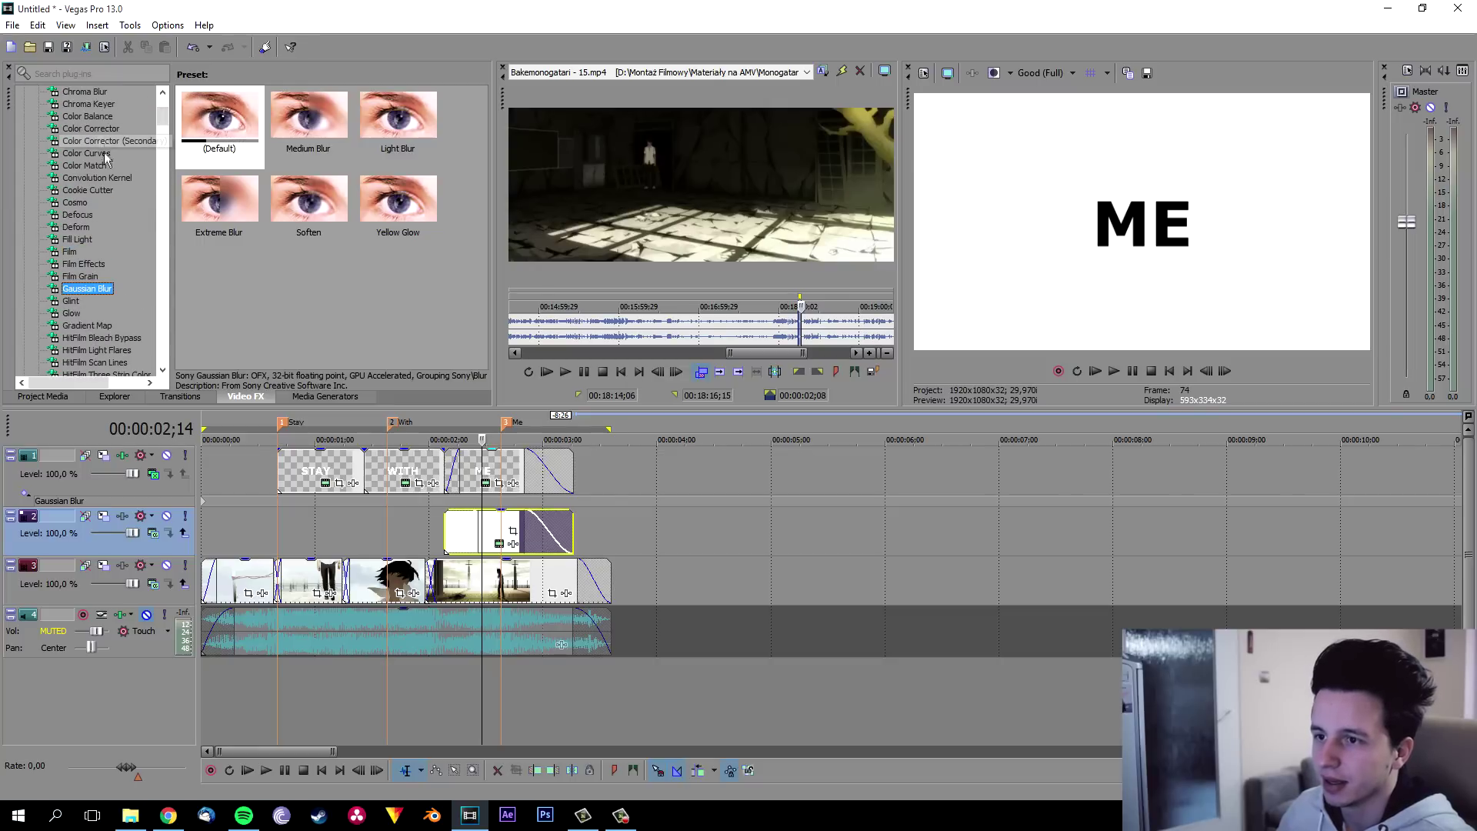
click(91, 192)
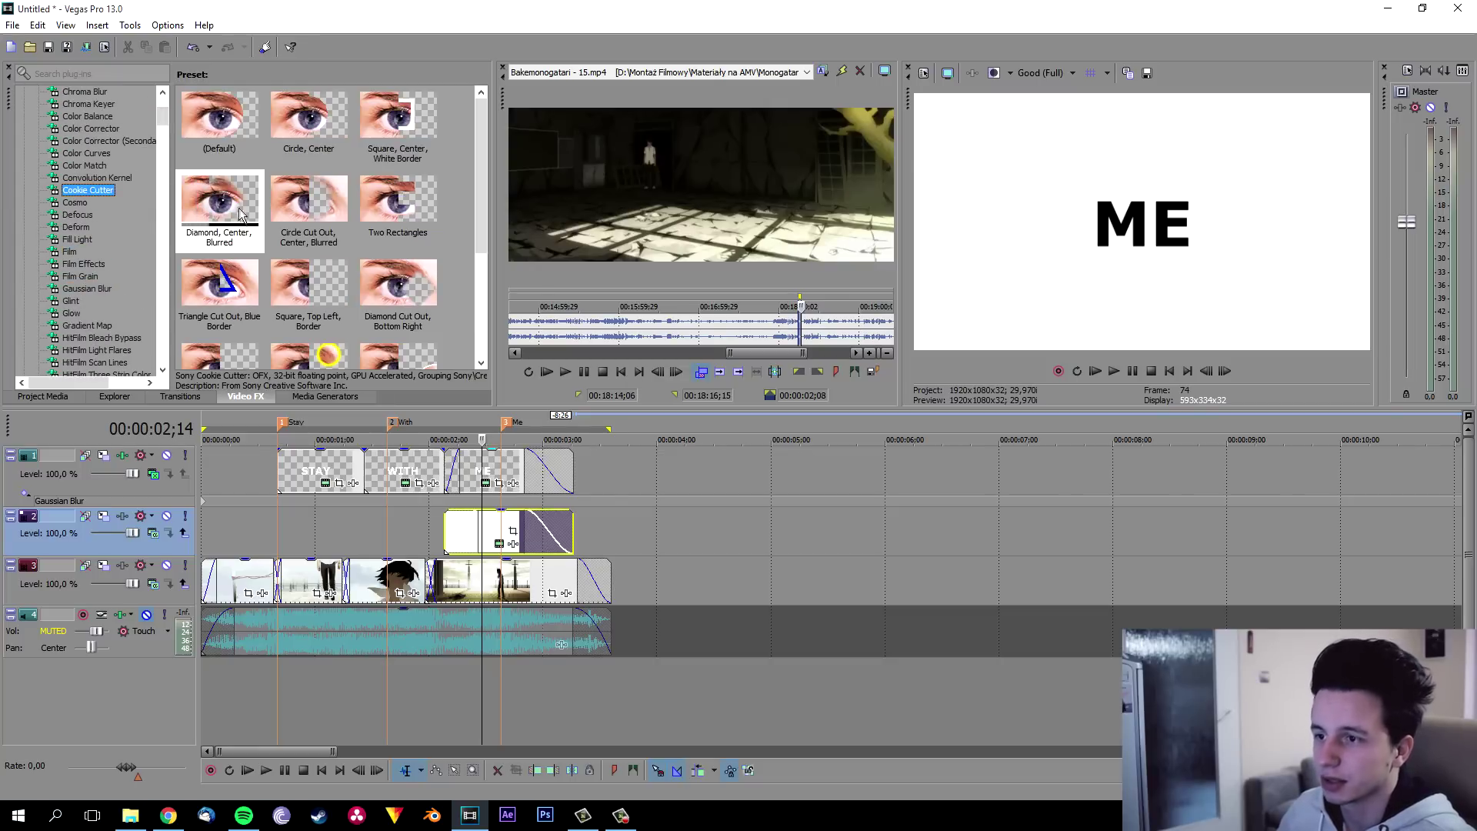
drag(237, 210, 489, 527)
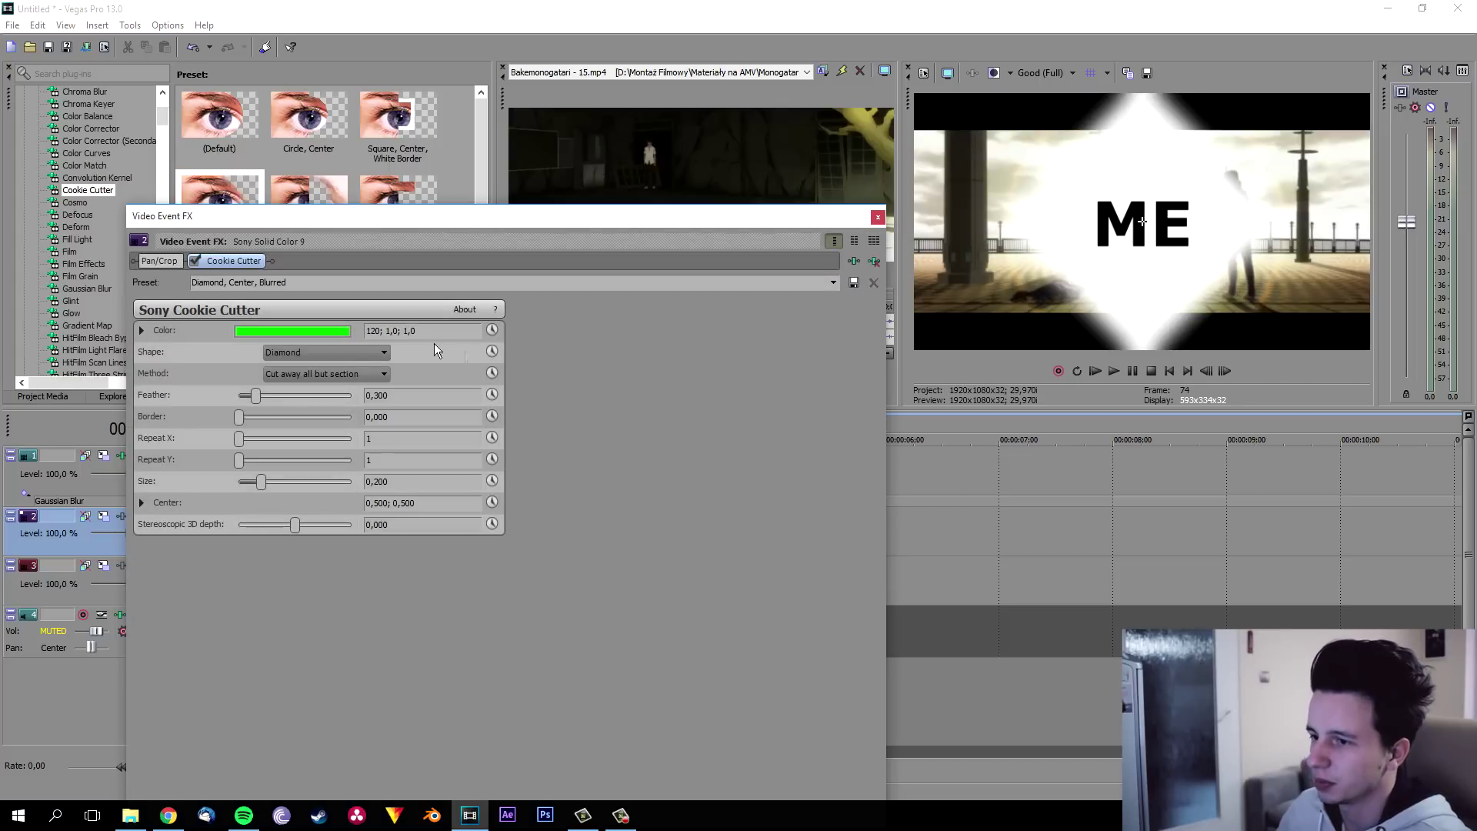
Step: Set the Cookie Cutter's Feather to 0,000 and Size to about 0,122, and close the effect settings
drag(255, 399, 205, 400)
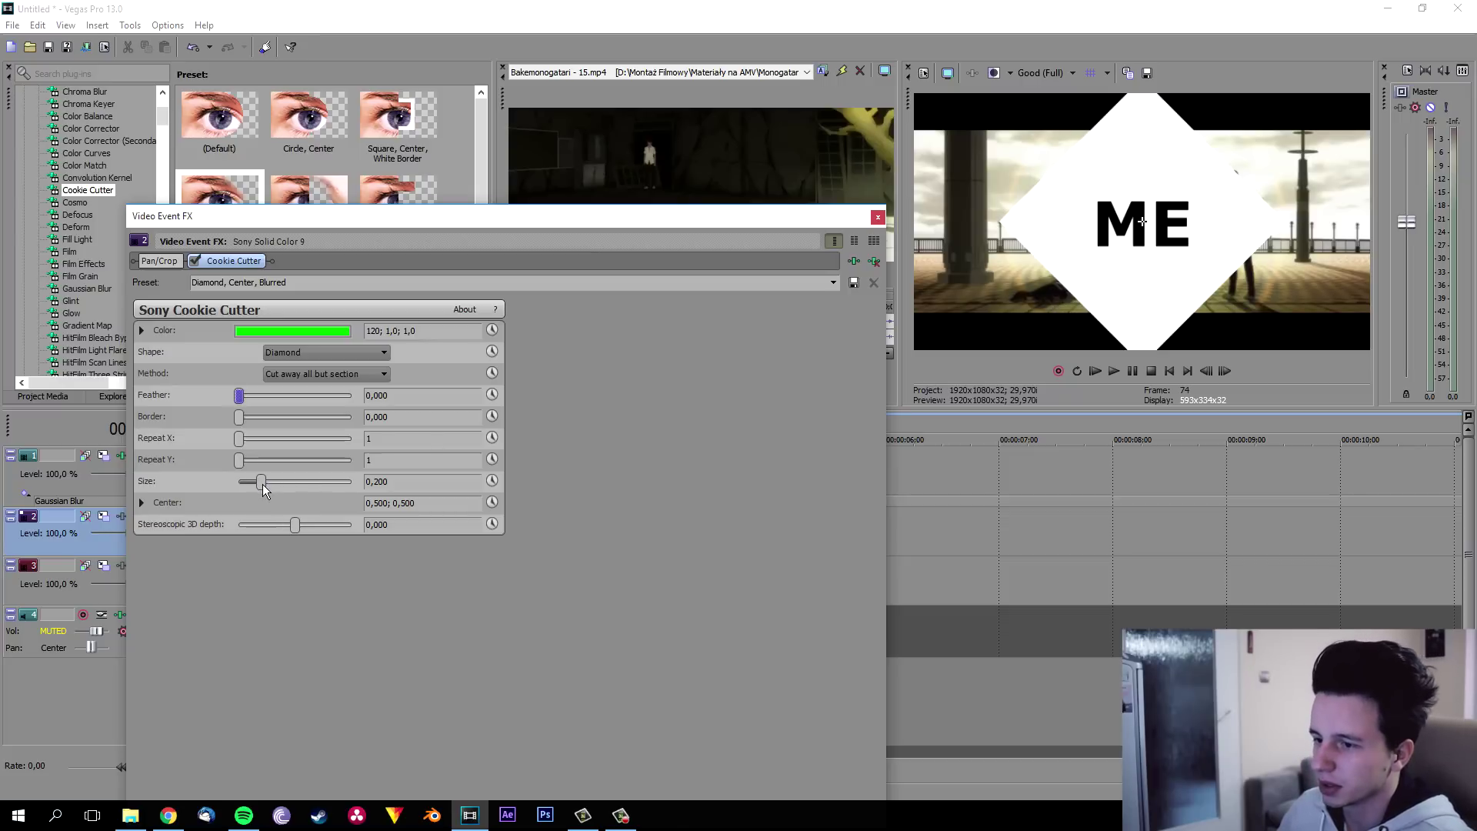
scroll(259, 483, down, 3)
drag(259, 489, 257, 491)
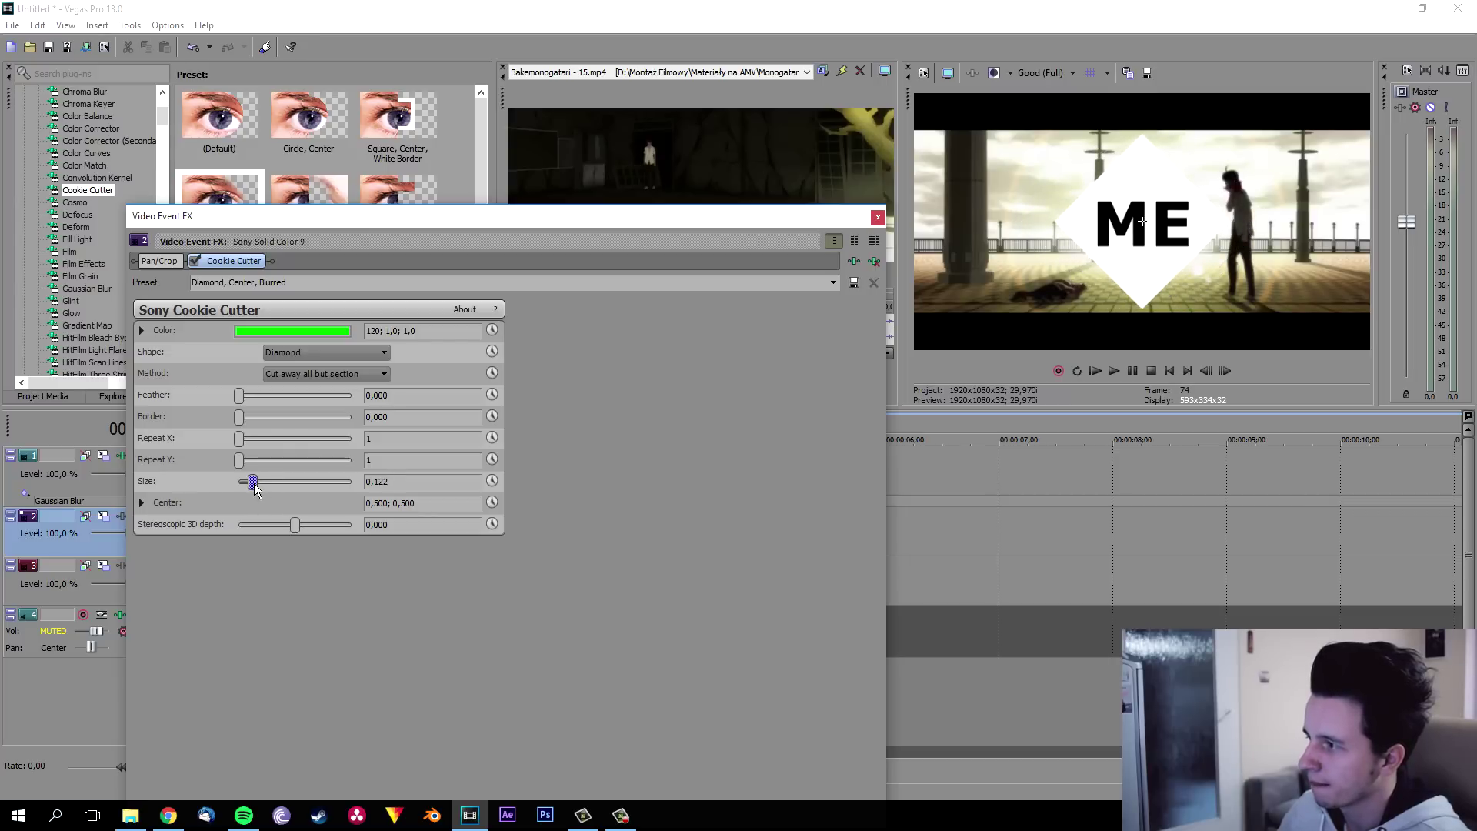
drag(258, 491, 257, 491)
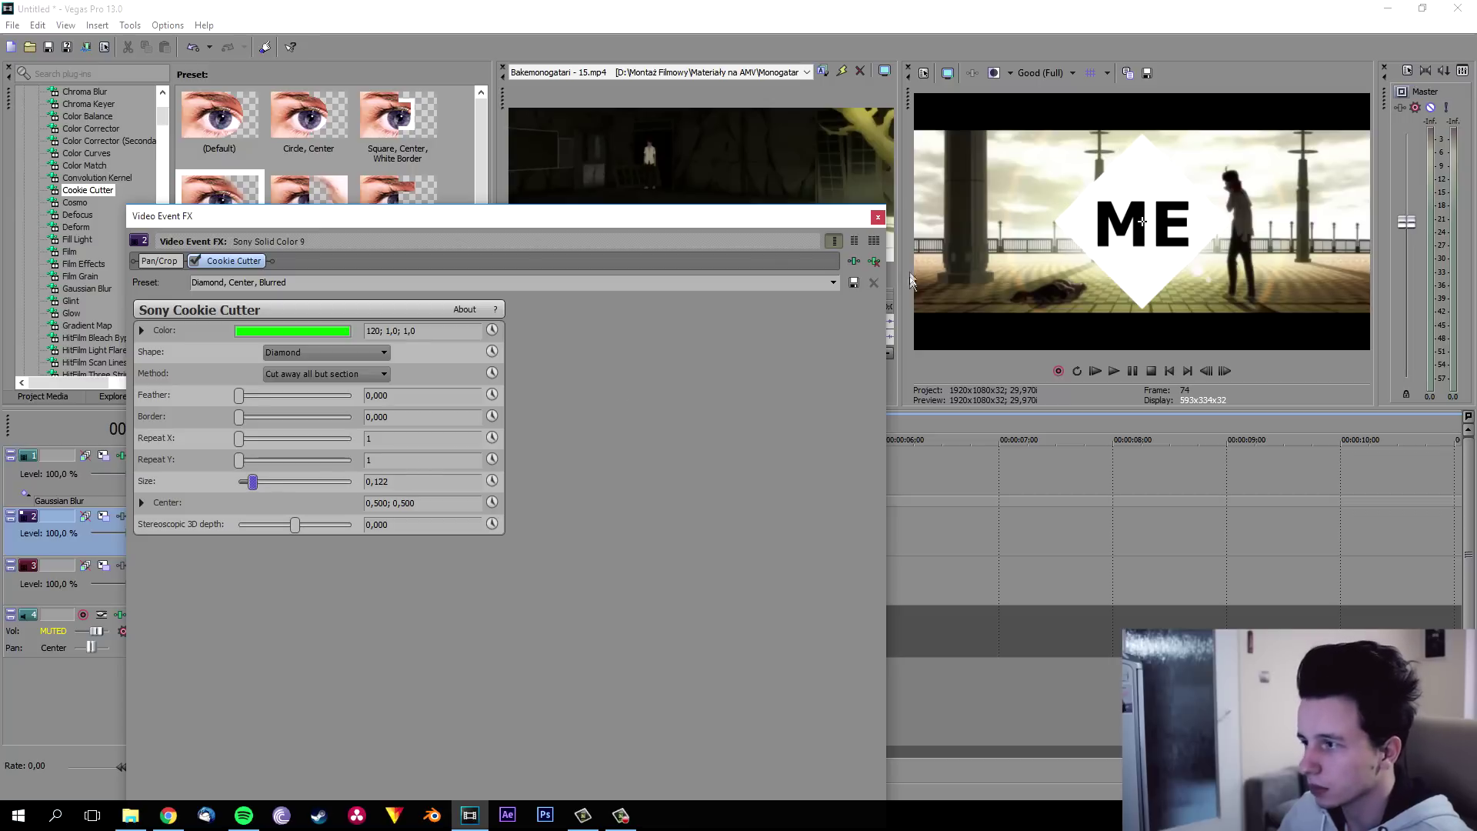
click(878, 217)
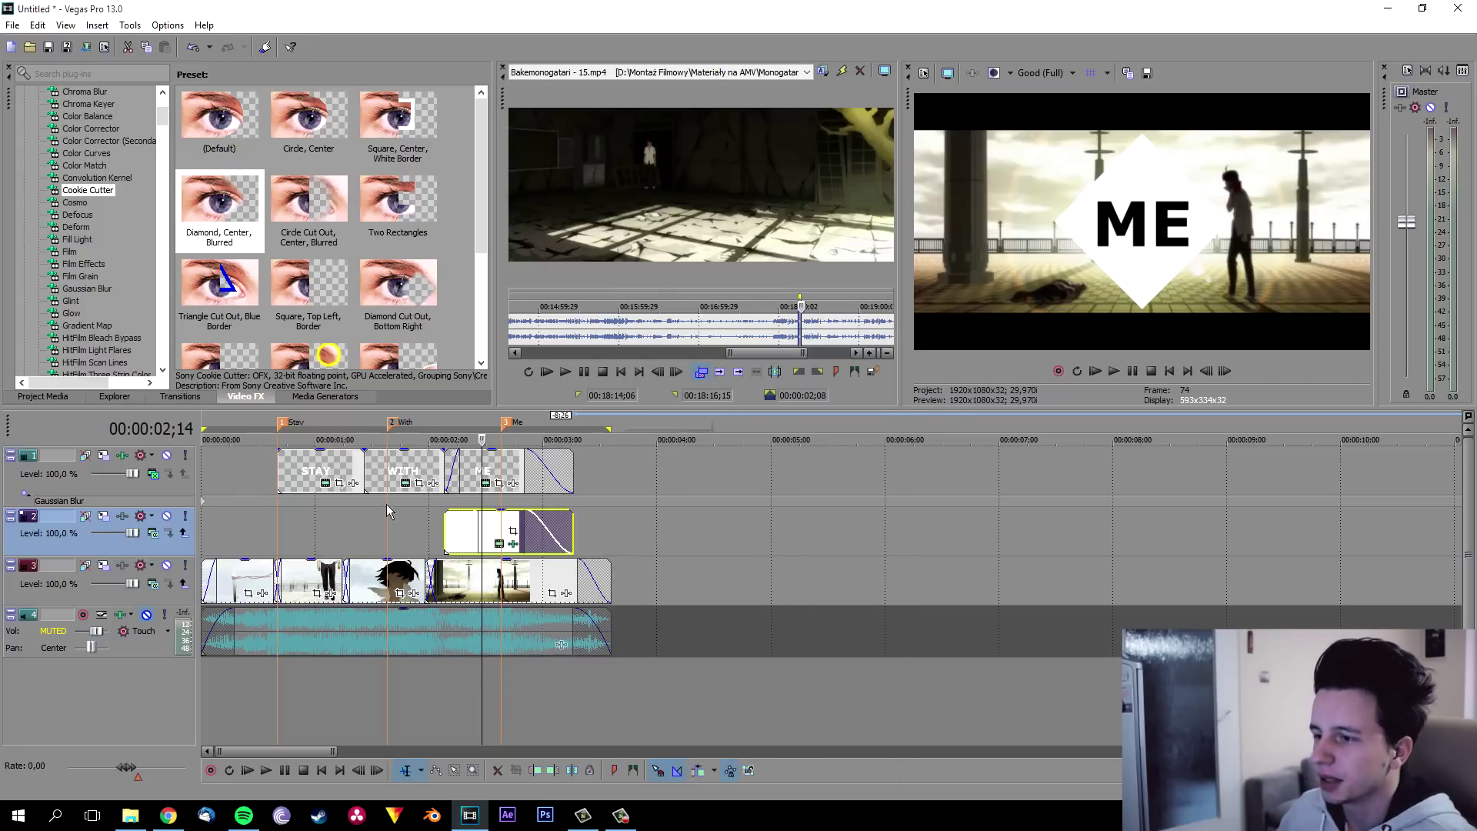
Step: Set the white solid track's compositing mode to Difference and compare the preview at the WITH and ME titles
click(145, 532)
click(215, 362)
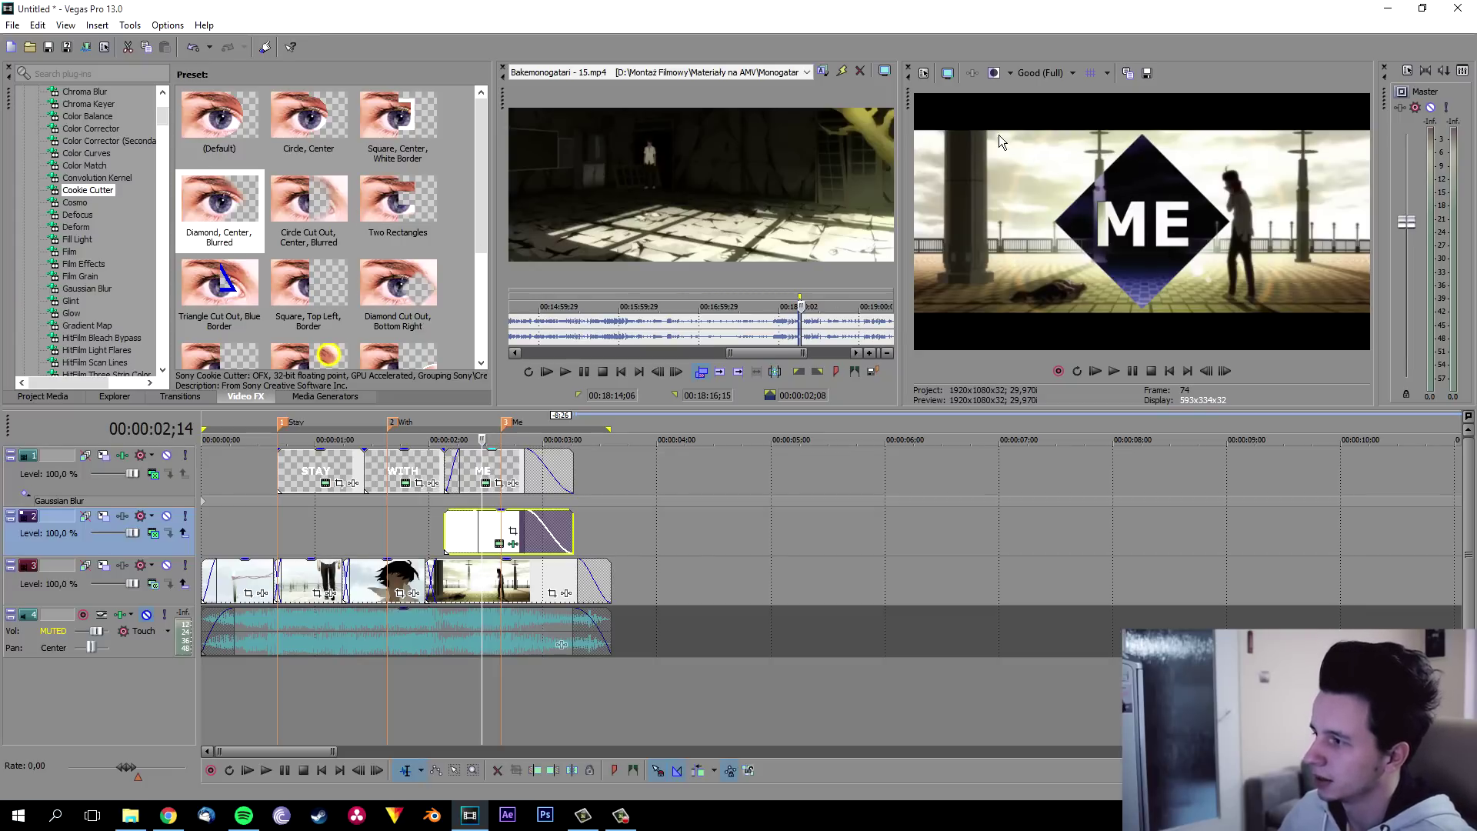
click(478, 434)
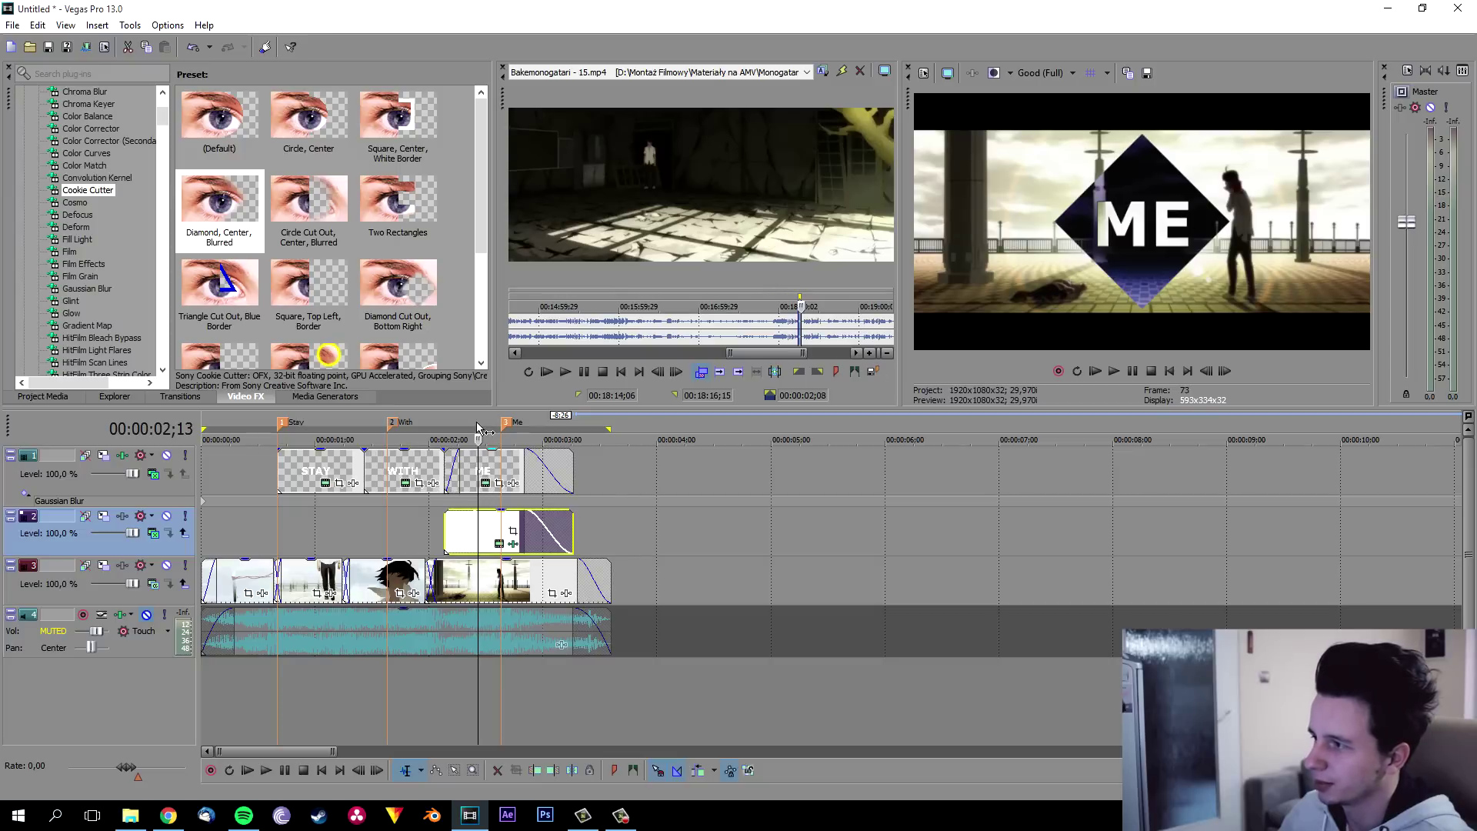
click(417, 435)
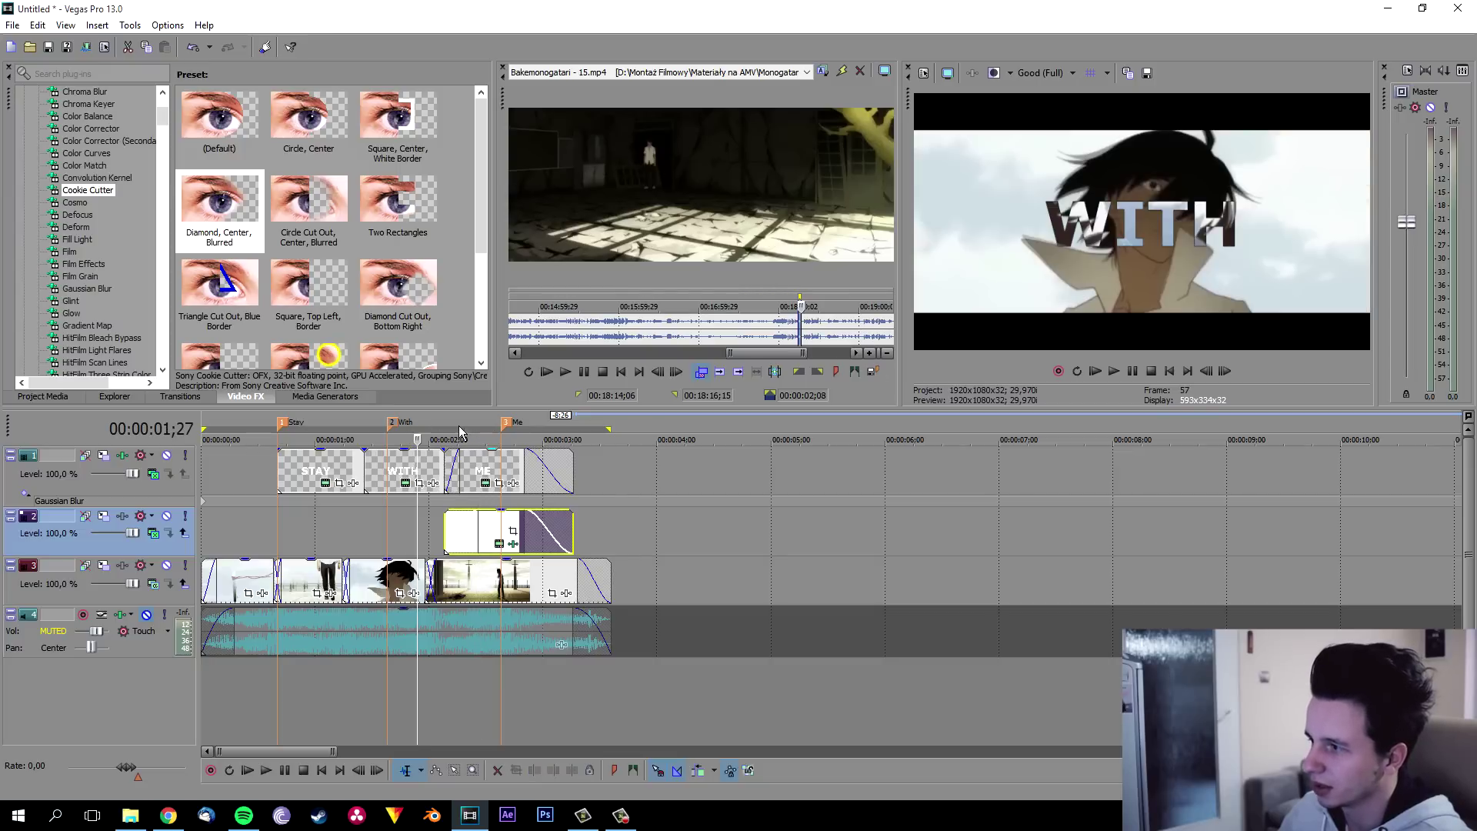
click(478, 421)
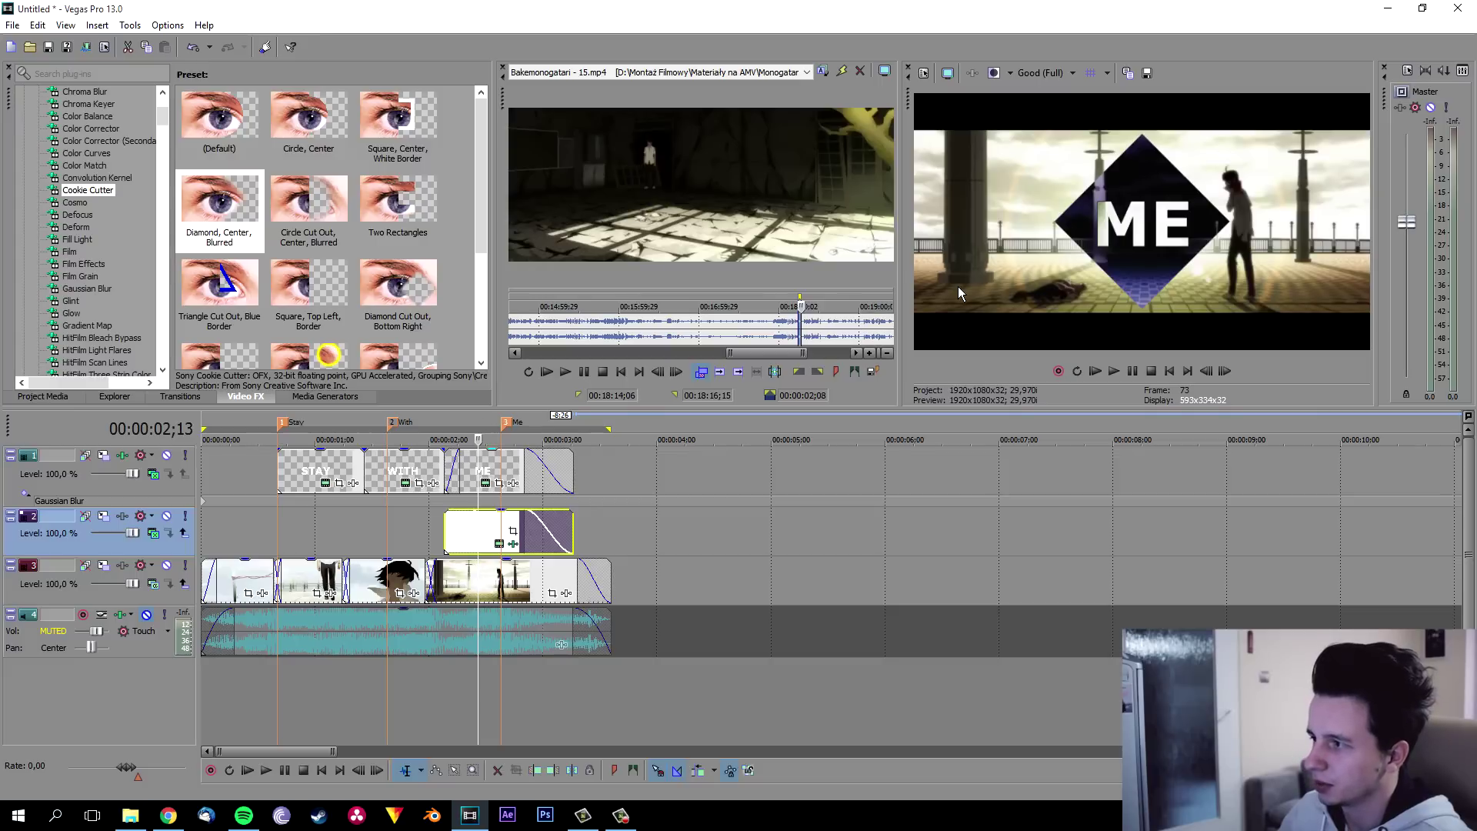
Step: Apply the 3D Blinds Spin transition to the white solid's fade-in and preview the start of the ME title
click(180, 396)
drag(231, 200, 477, 468)
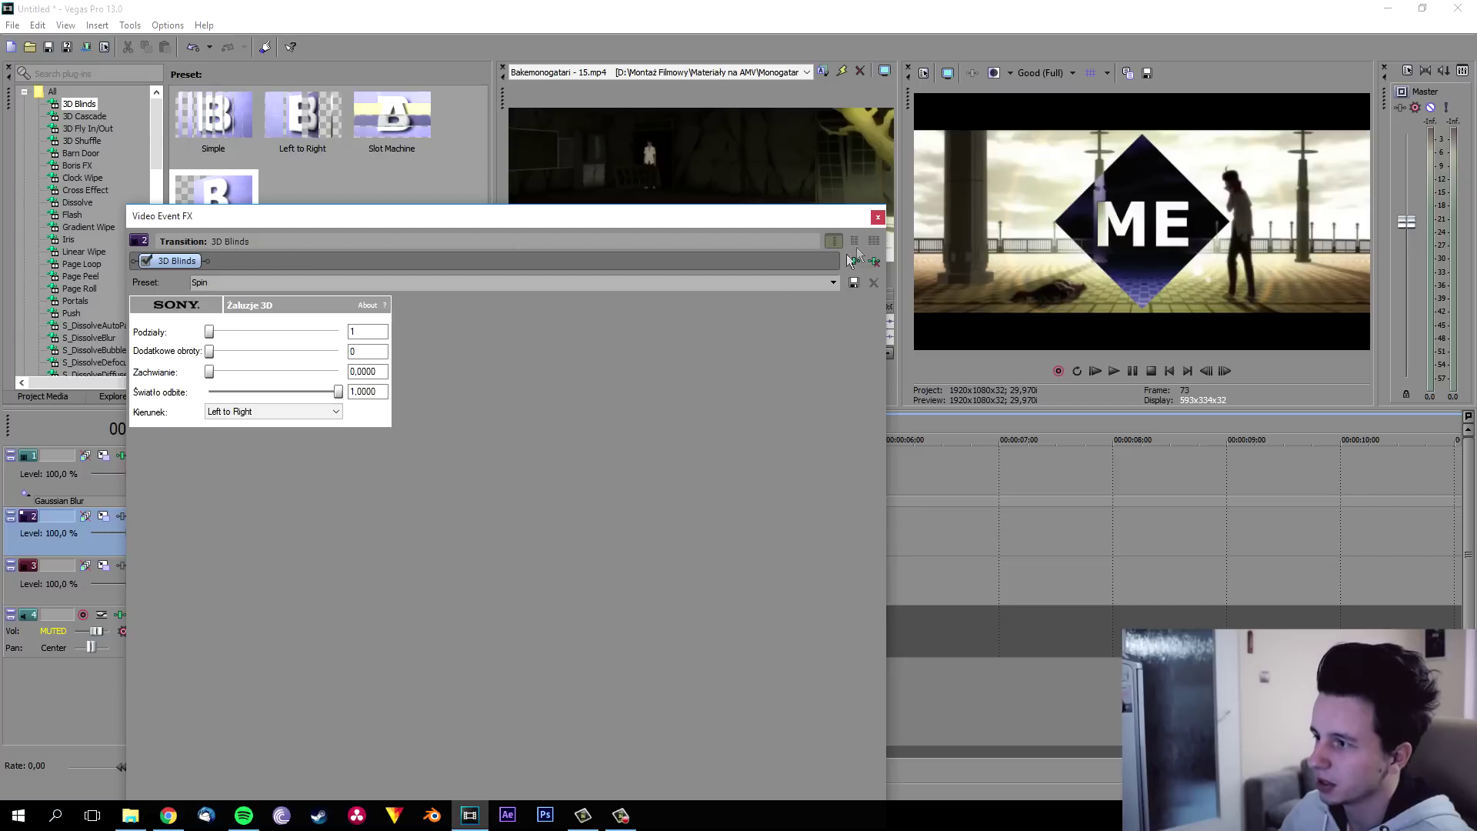
click(877, 216)
click(444, 427)
click(451, 430)
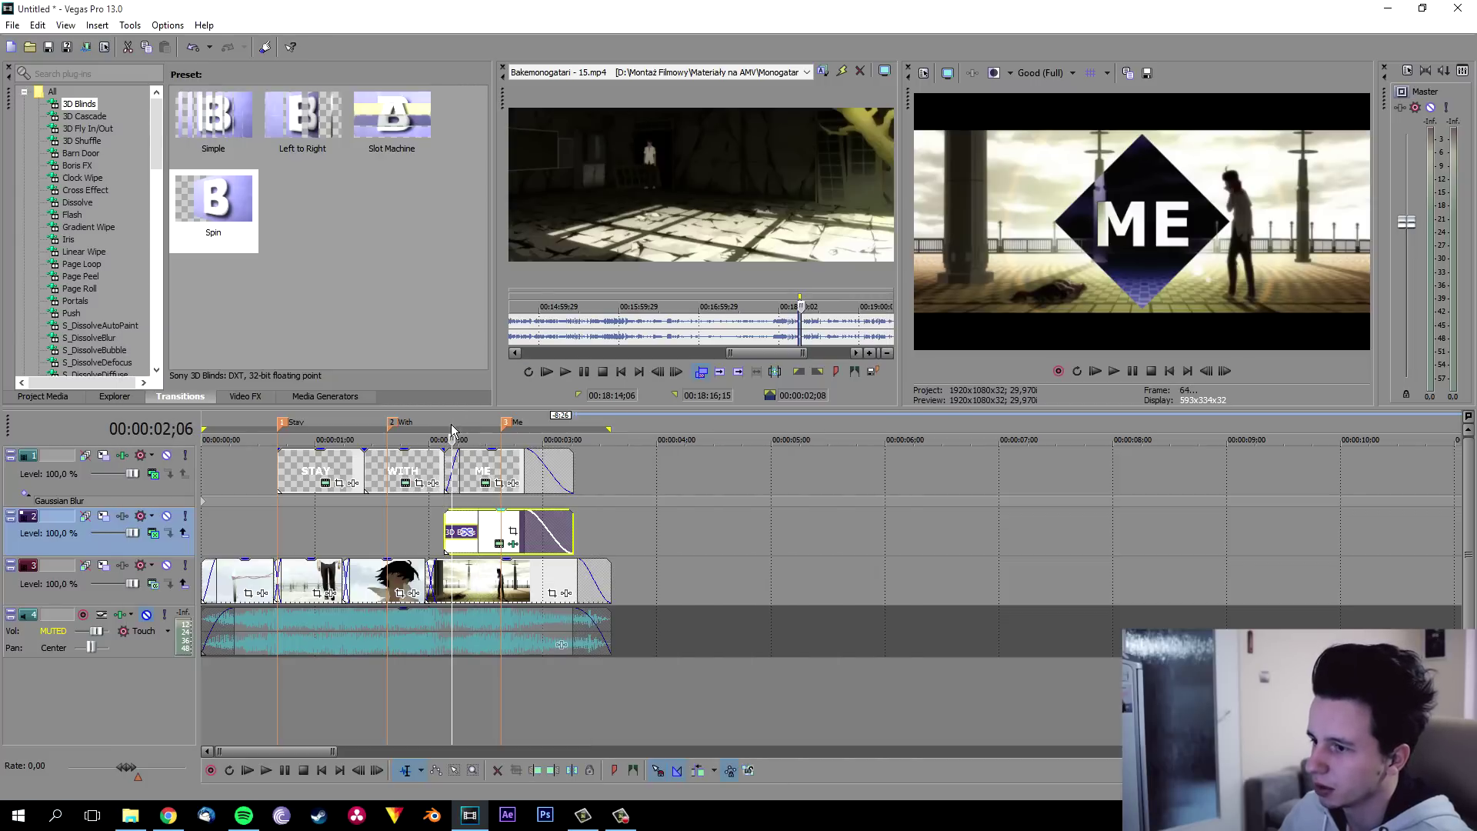
click(428, 431)
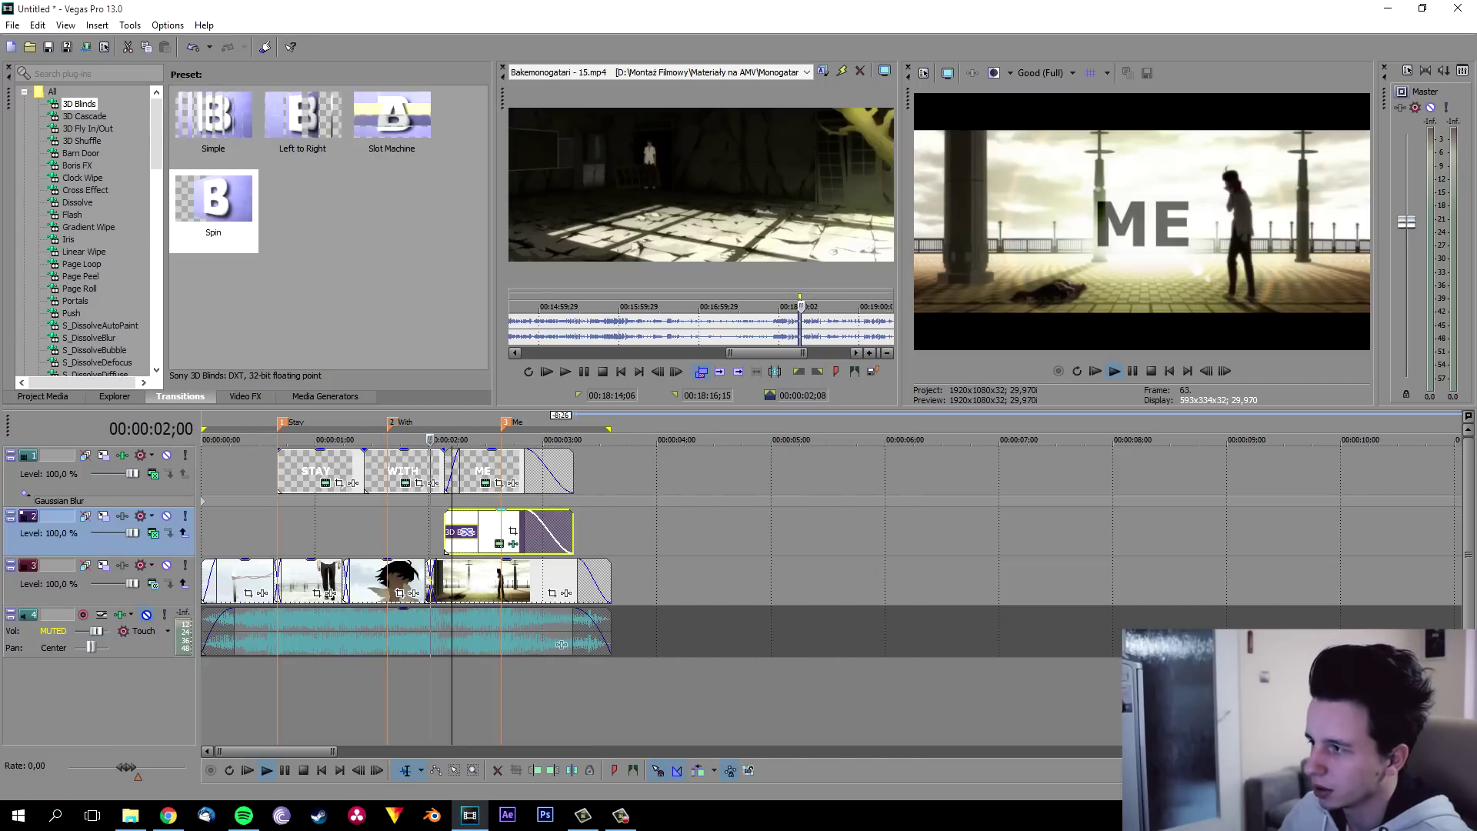
click(444, 429)
click(452, 430)
key(Right)
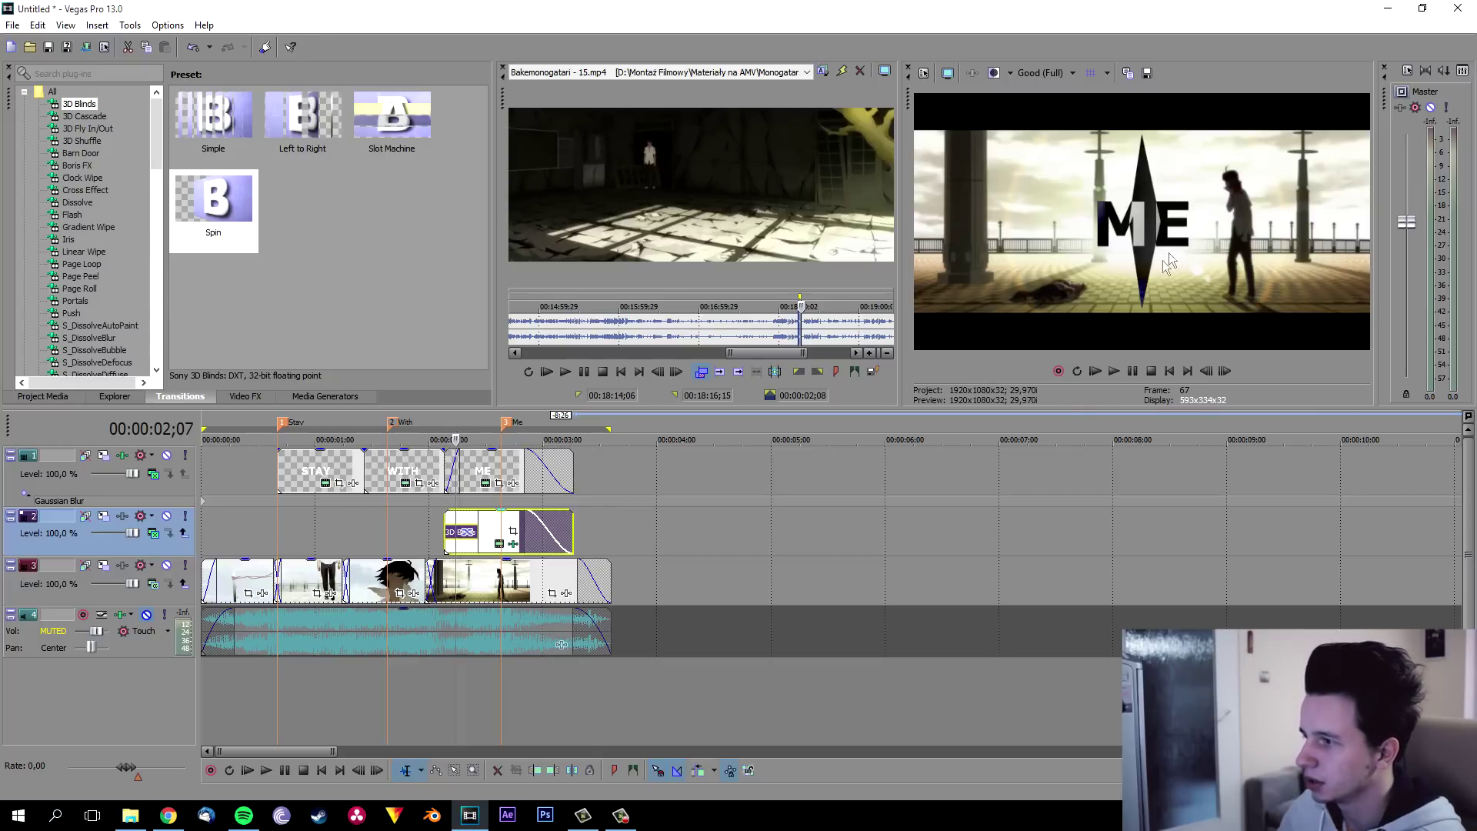
Step: Lengthen the ME title's fade-in to match the white solid's and apply the 3D Blinds Spin transition to it
click(466, 470)
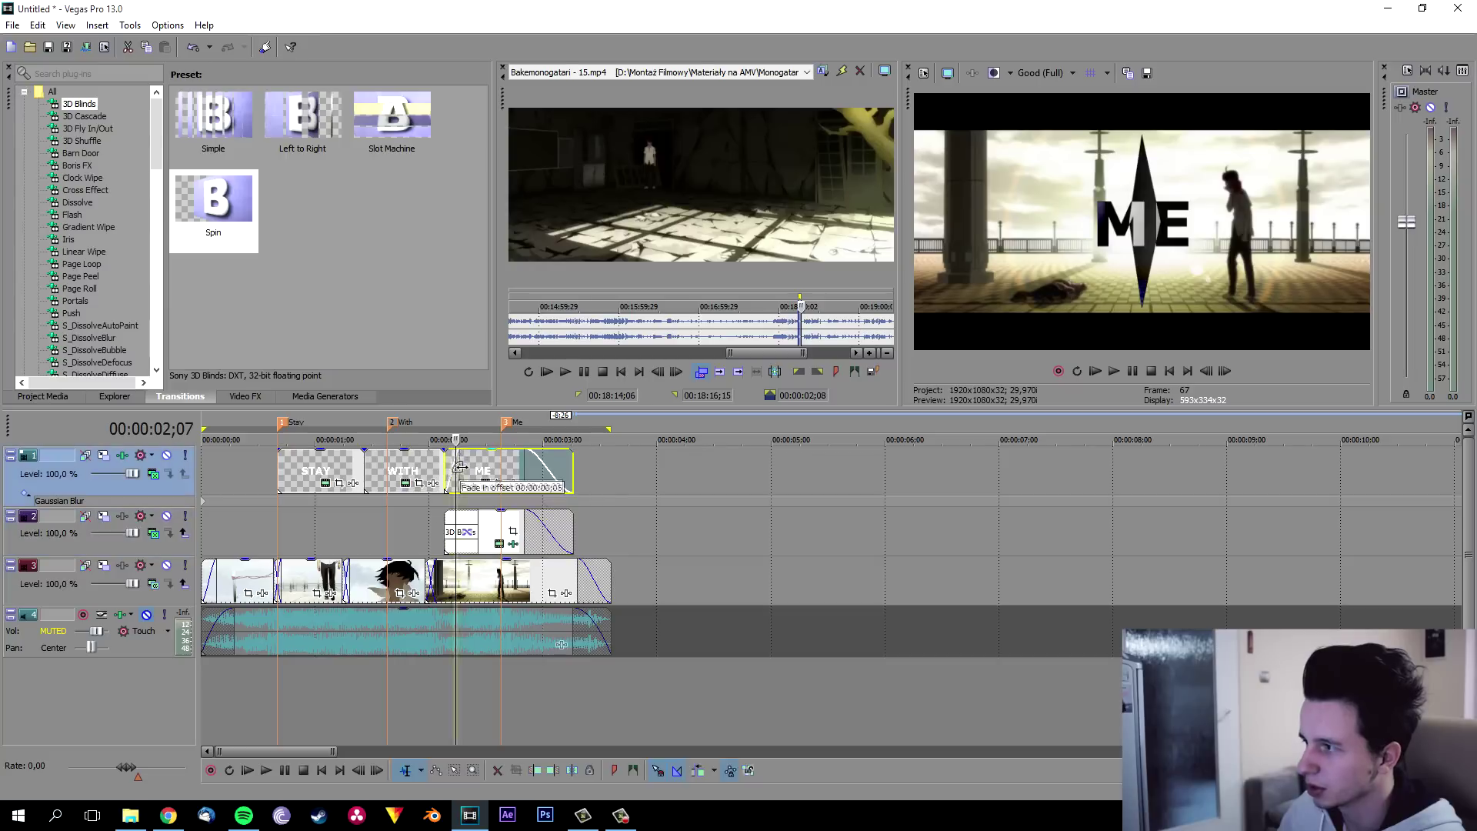
drag(462, 468, 461, 468)
key(Right)
key(Right)
key(Right)
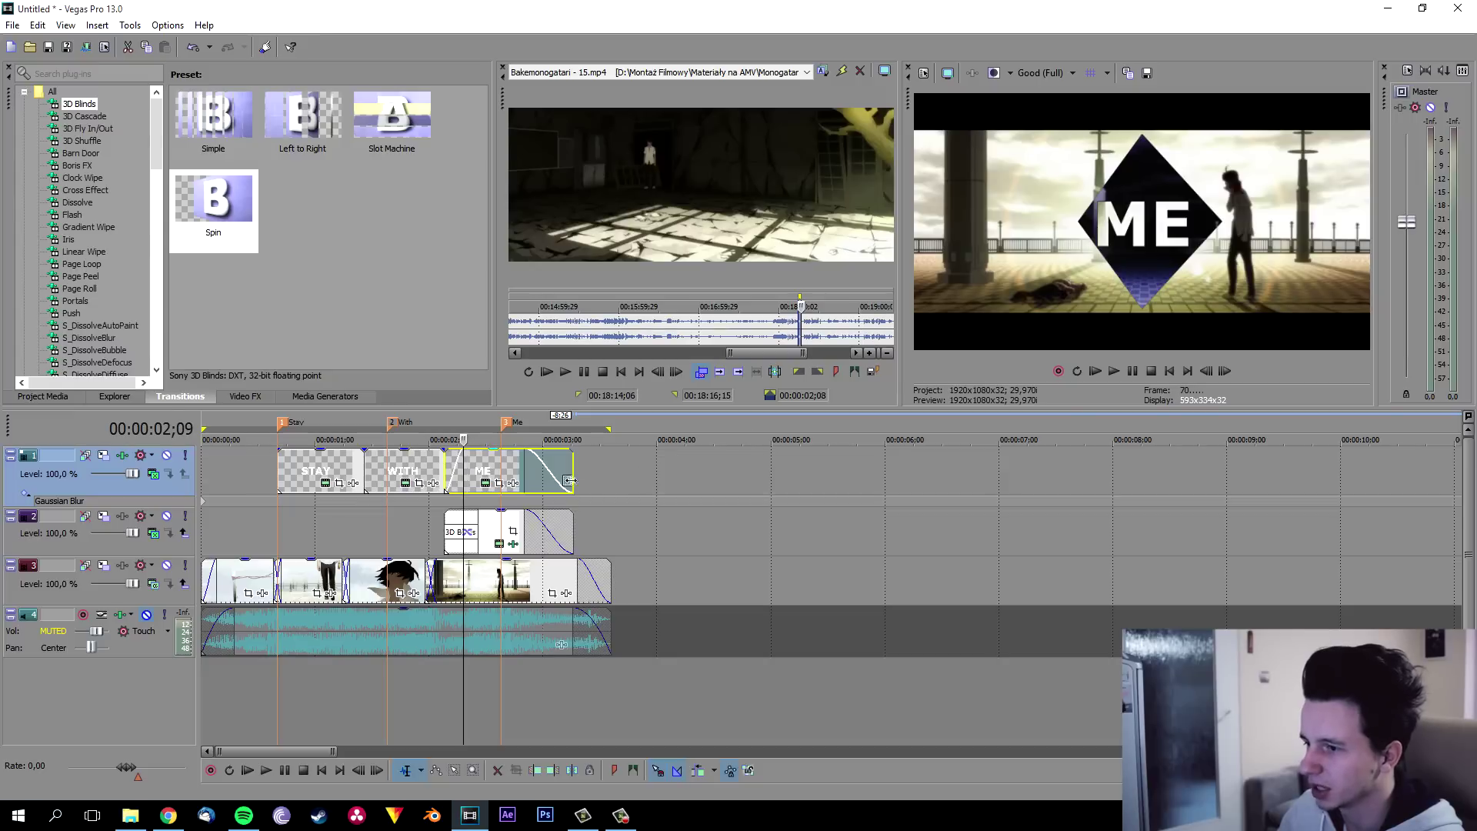
key(Right)
click(451, 422)
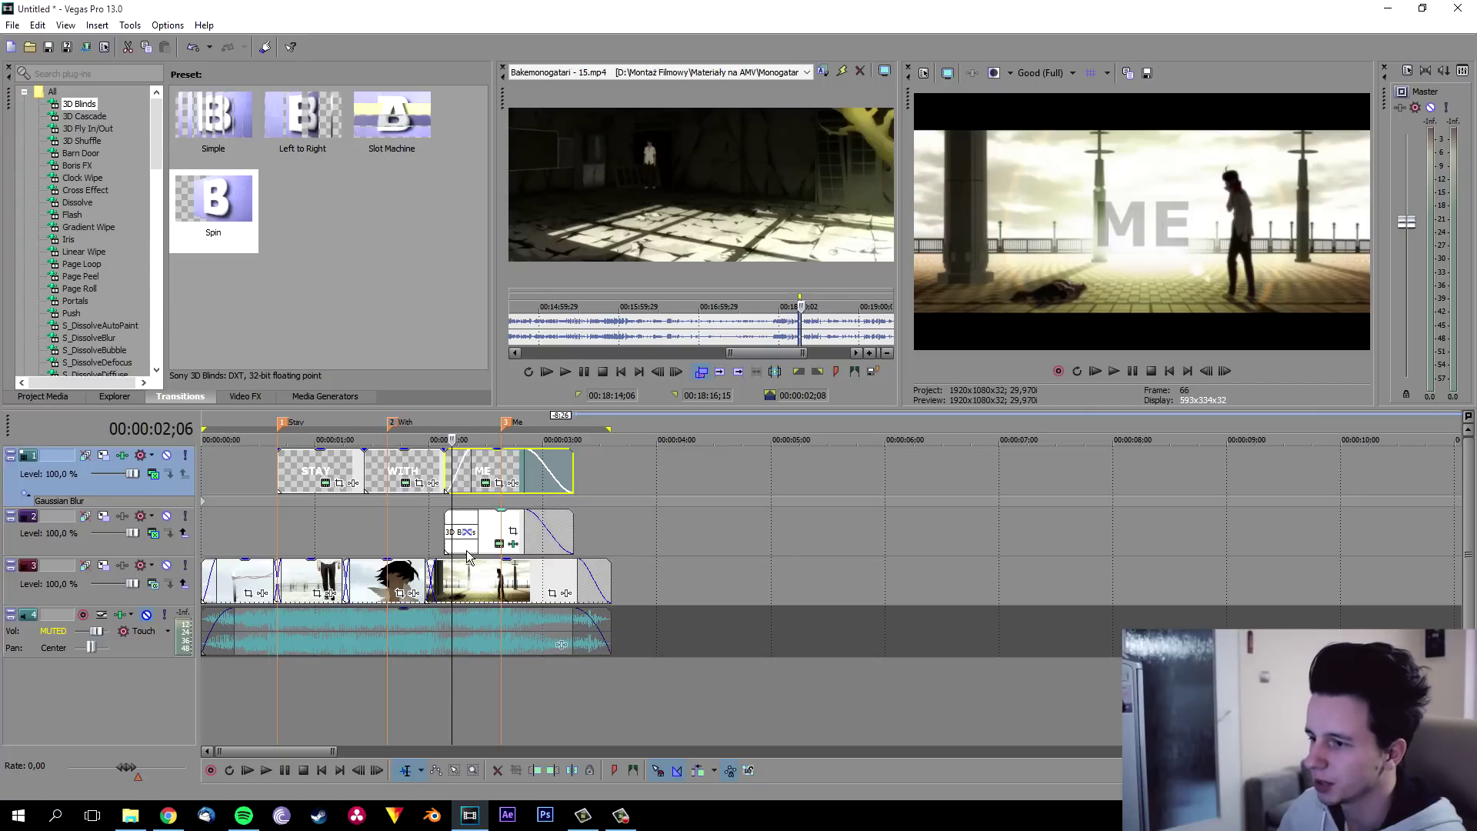
mouse_move(467, 471)
mouse_down()
mouse_move(444, 429)
mouse_move(471, 470)
mouse_up()
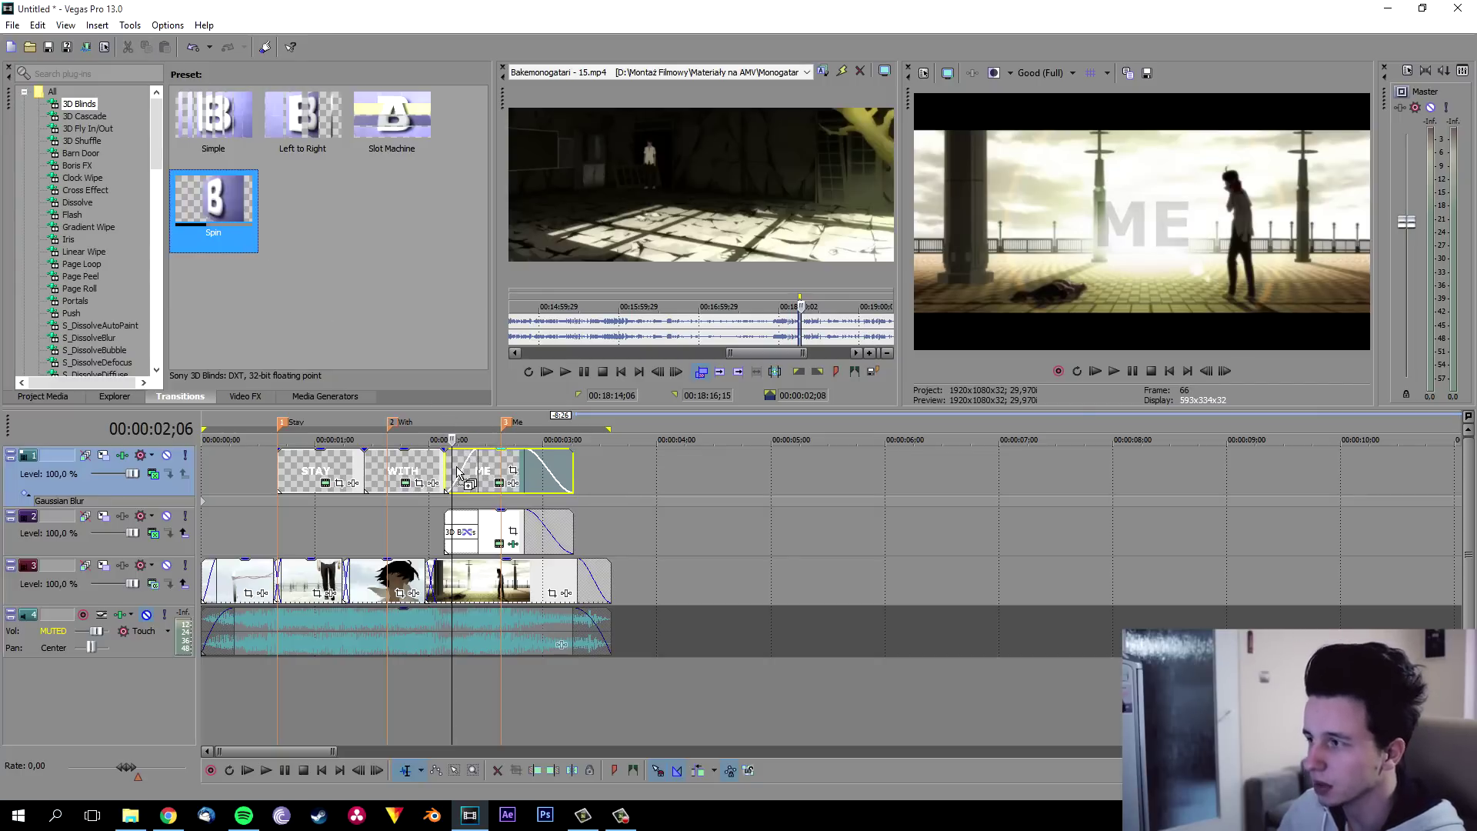
click(879, 219)
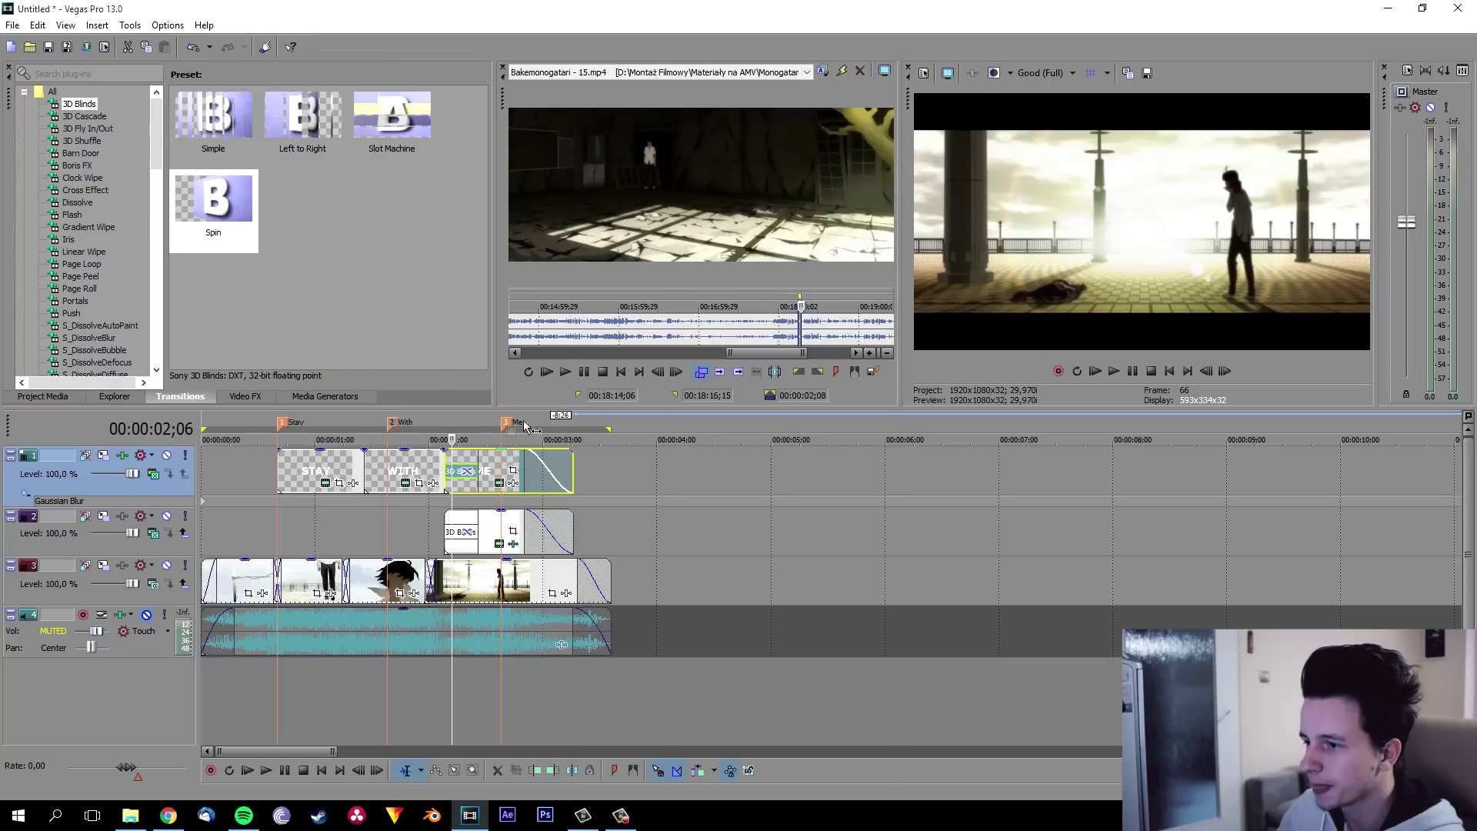
Step: Step frame by frame through the spin transition to examine how the ME title and the diamond rotate together
click(458, 425)
key(Right)
key(Right)
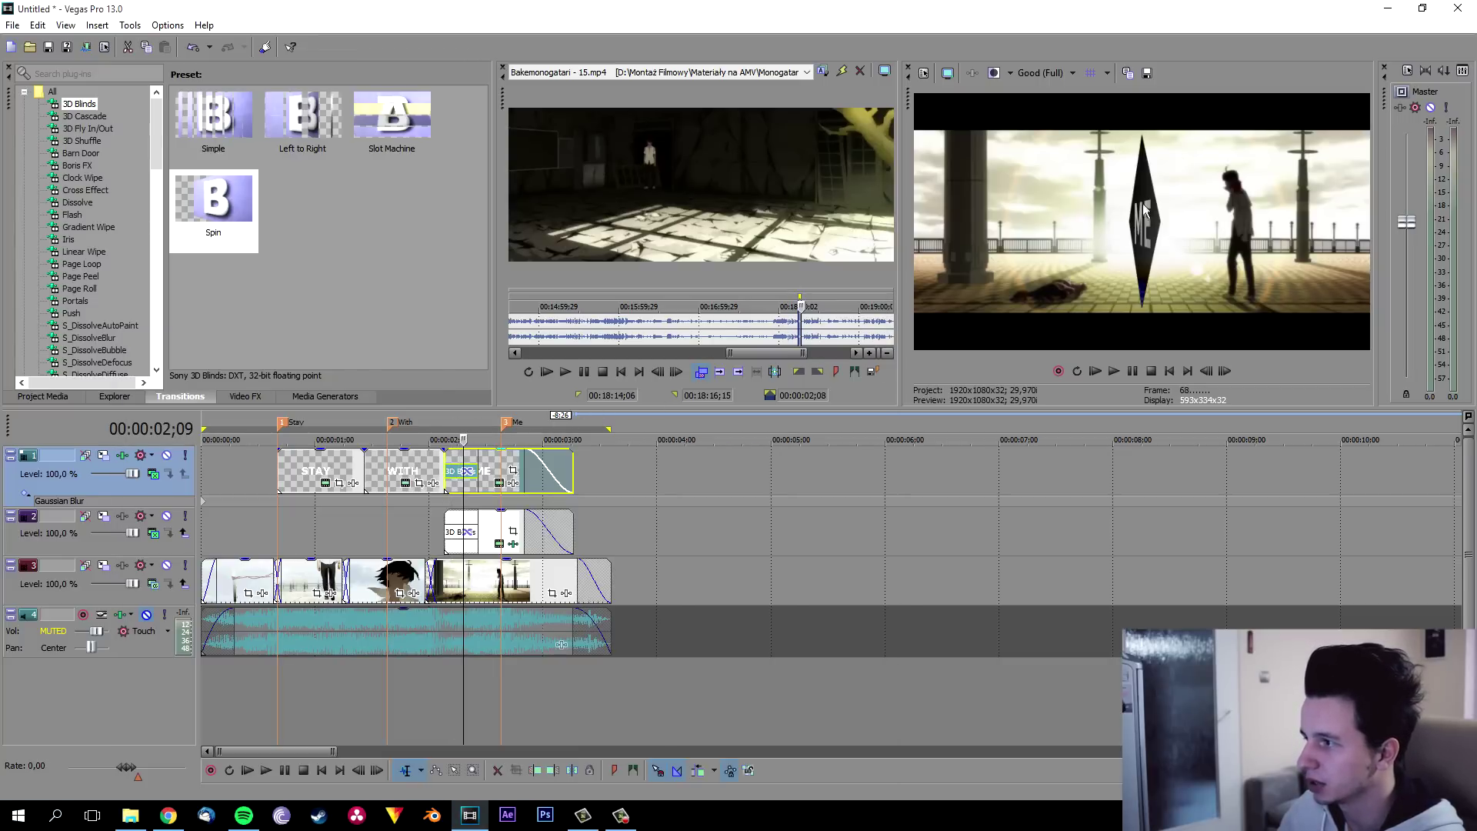
key(Right)
key(Left)
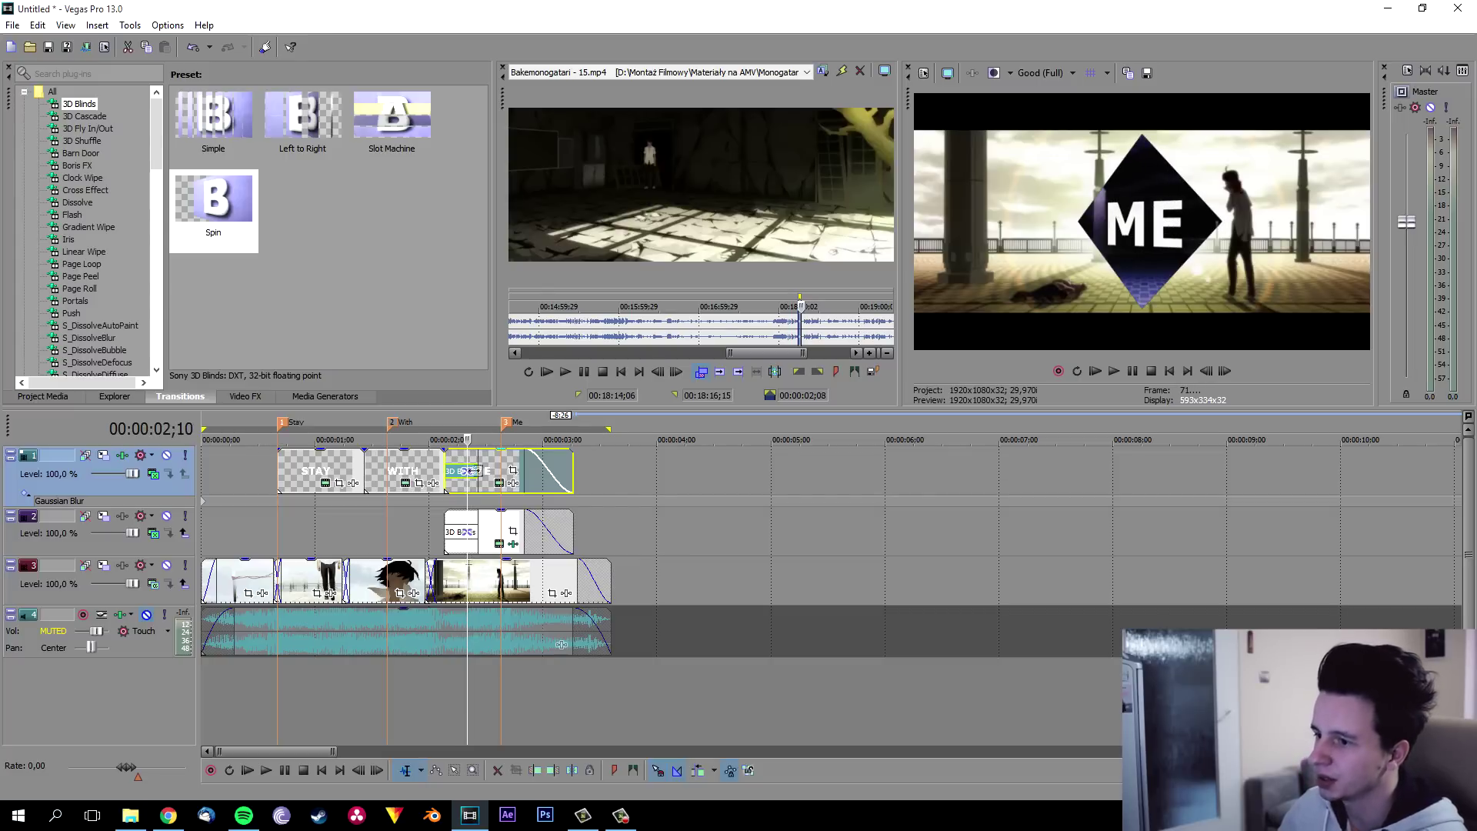
key(Right)
key(Right)
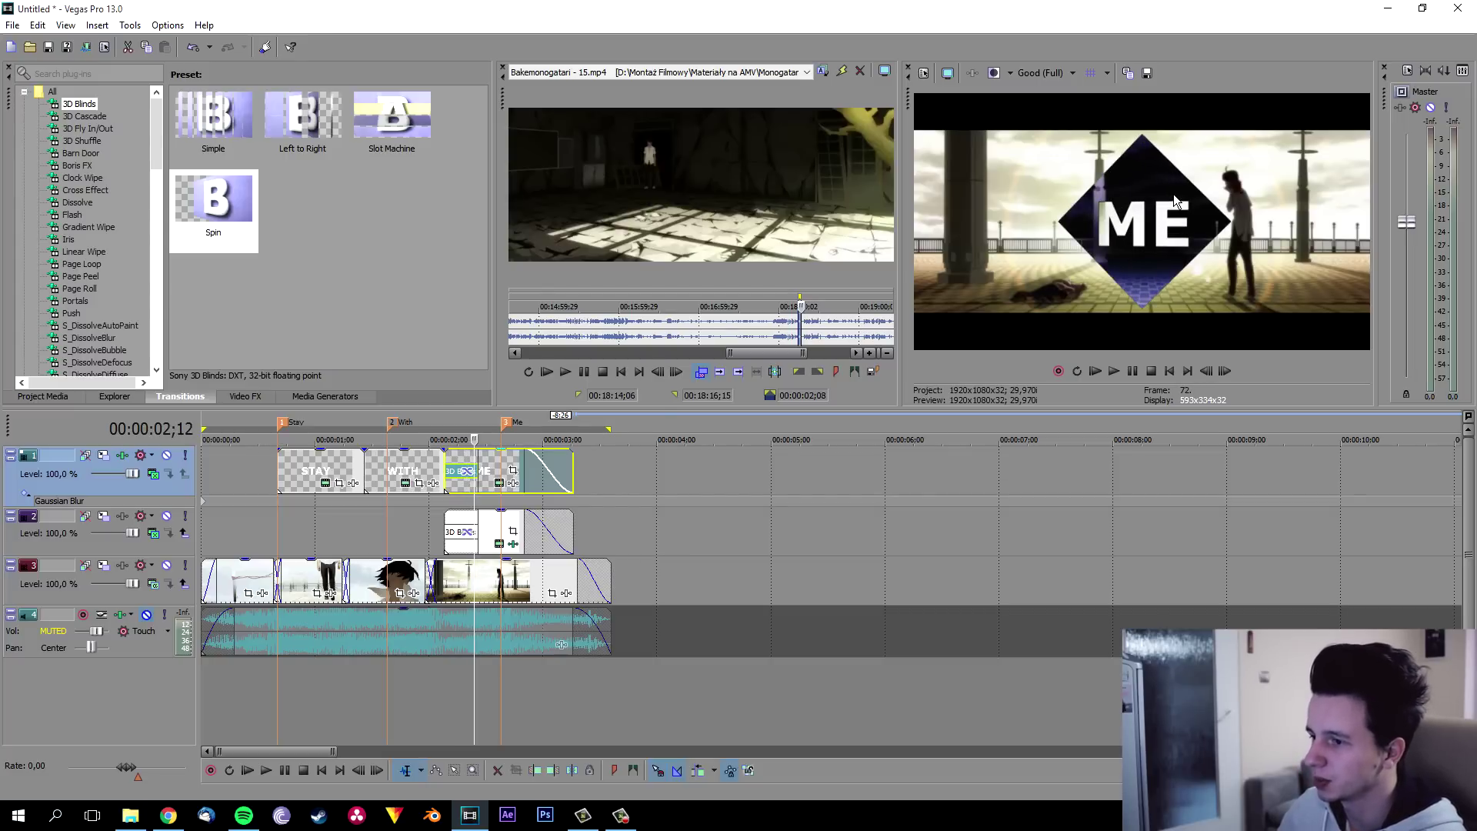
key(Right)
key(Left)
key(Left)
key(Left)
key(Left)
key(Left)
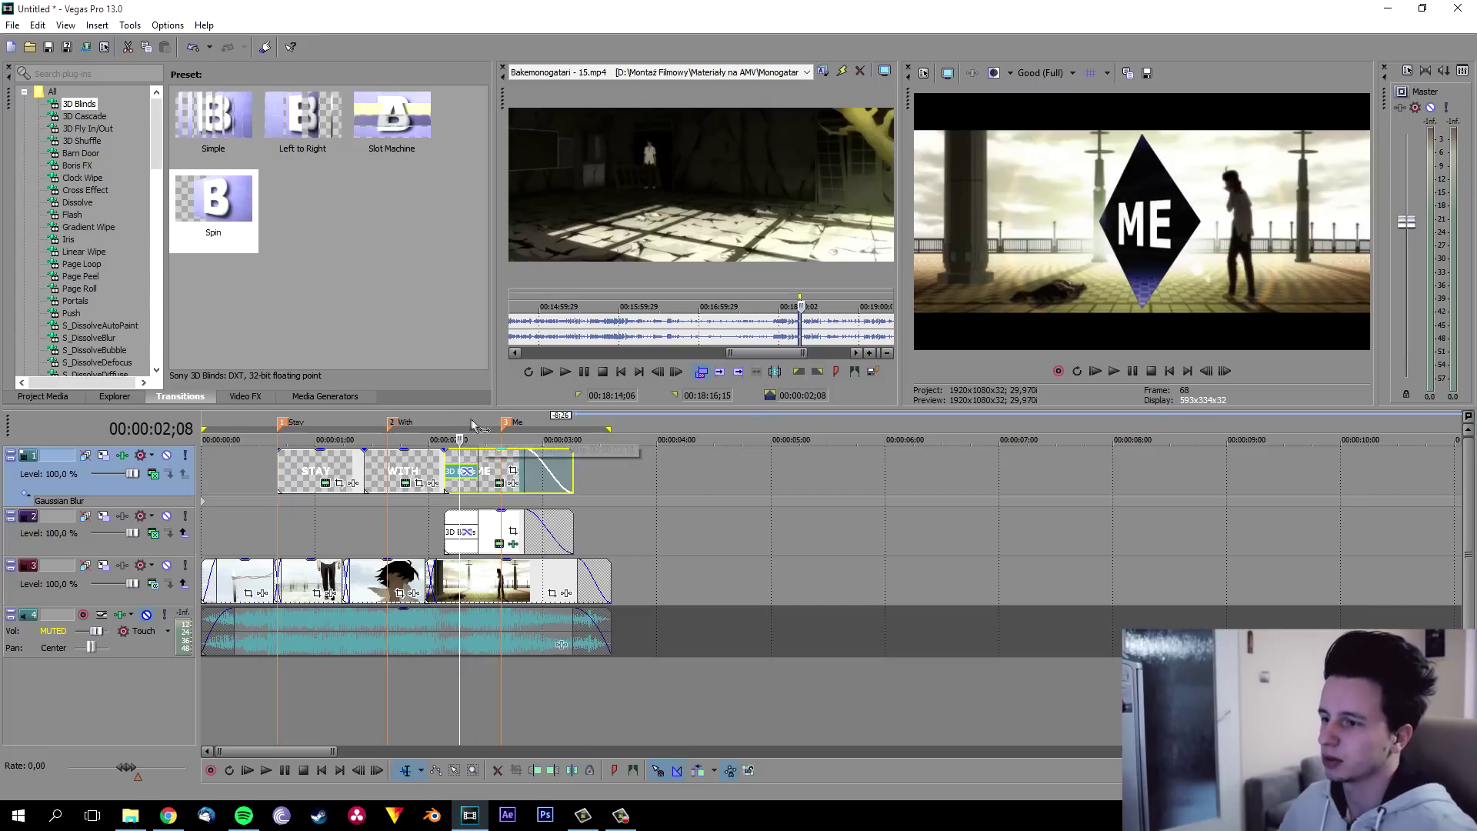
key(Right)
key(Right)
key(Right)
key(Right)
key(Right)
key(Right)
key(Right)
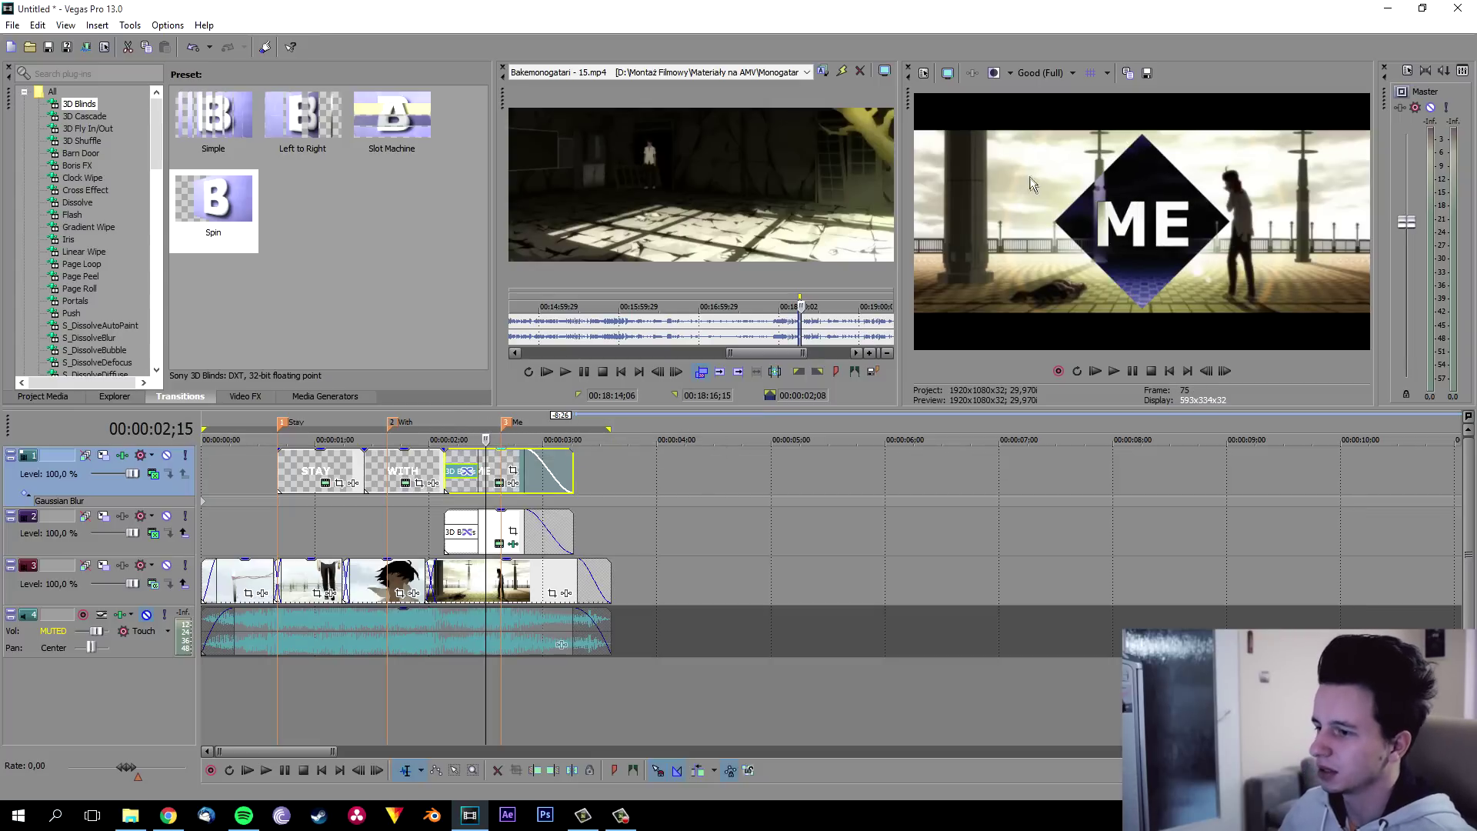
Step: Open Pan/Crop for the STAY title and shift its first keyframe to about X Center 940,1 and Y Center 520,1
click(334, 427)
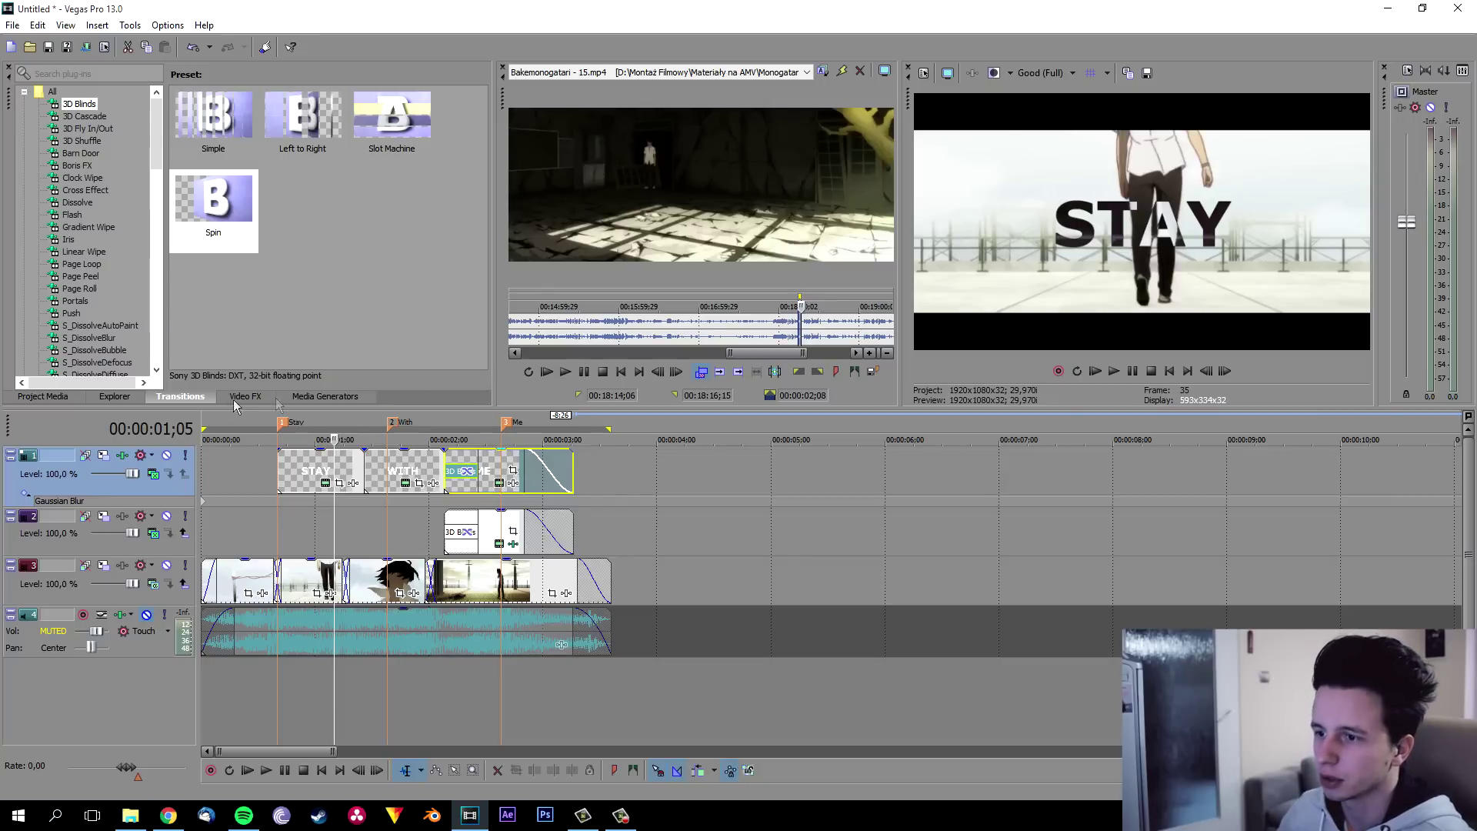
click(339, 484)
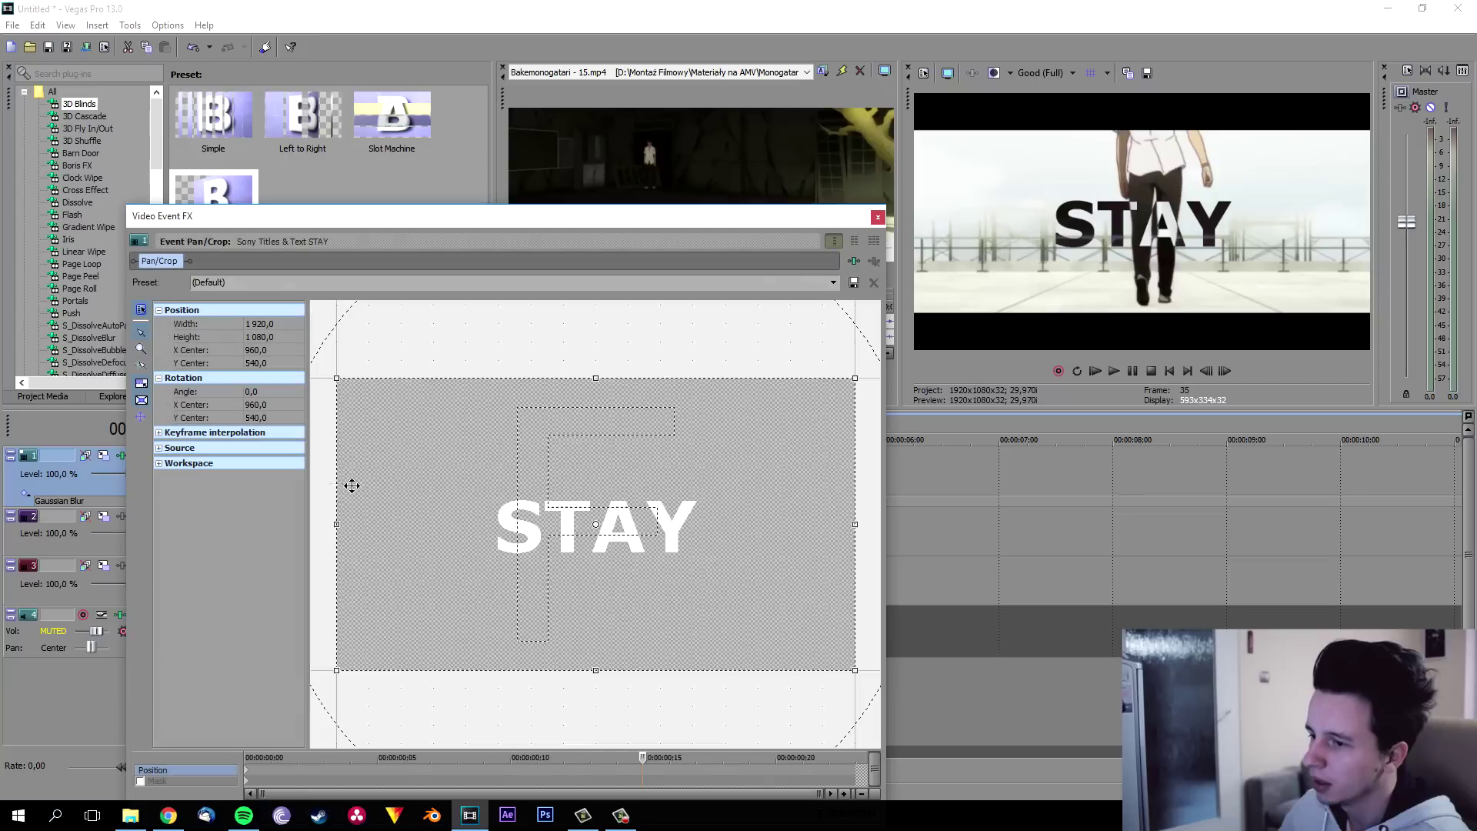
click(248, 777)
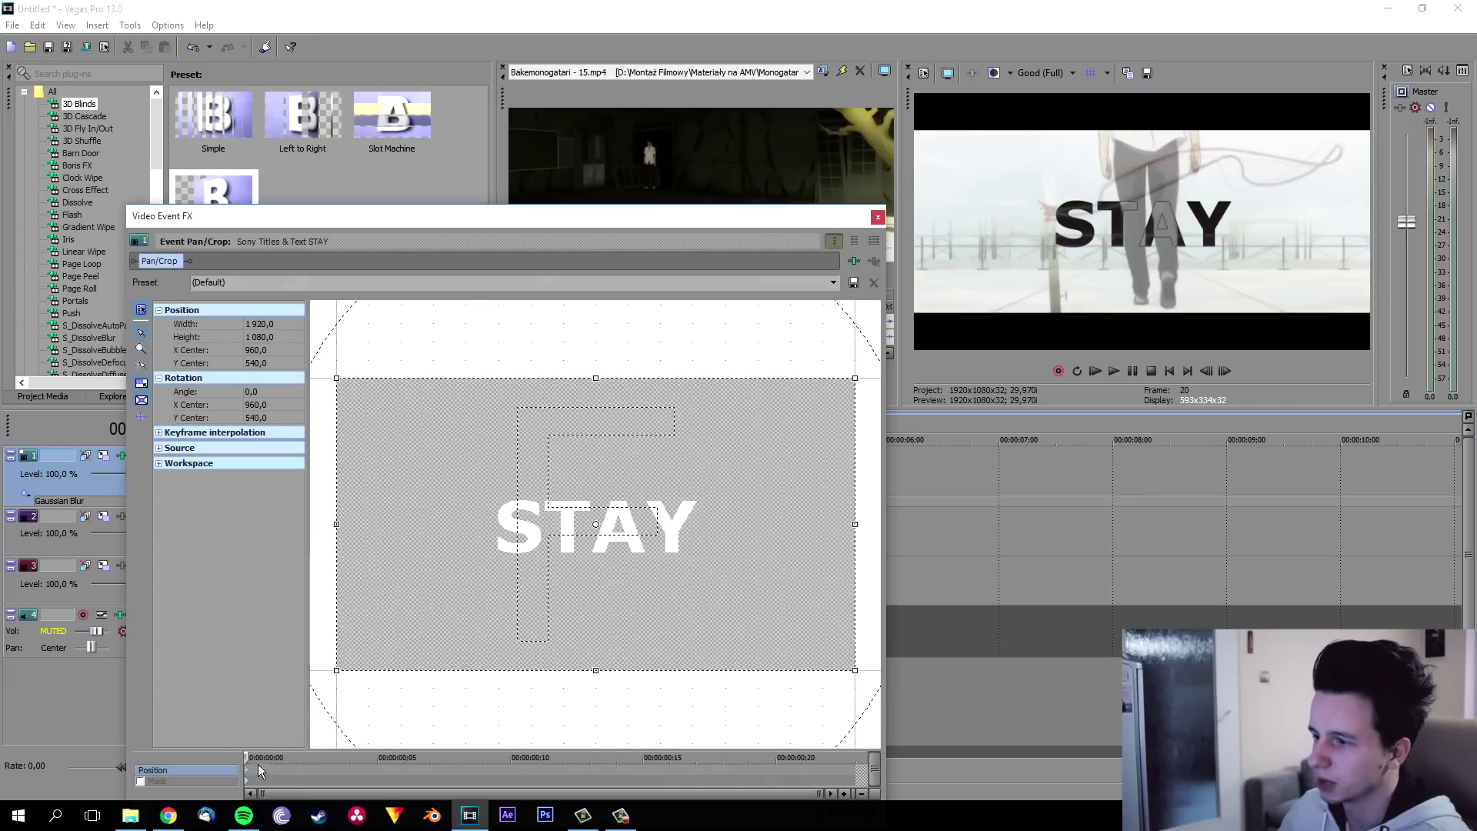
drag(443, 566, 437, 560)
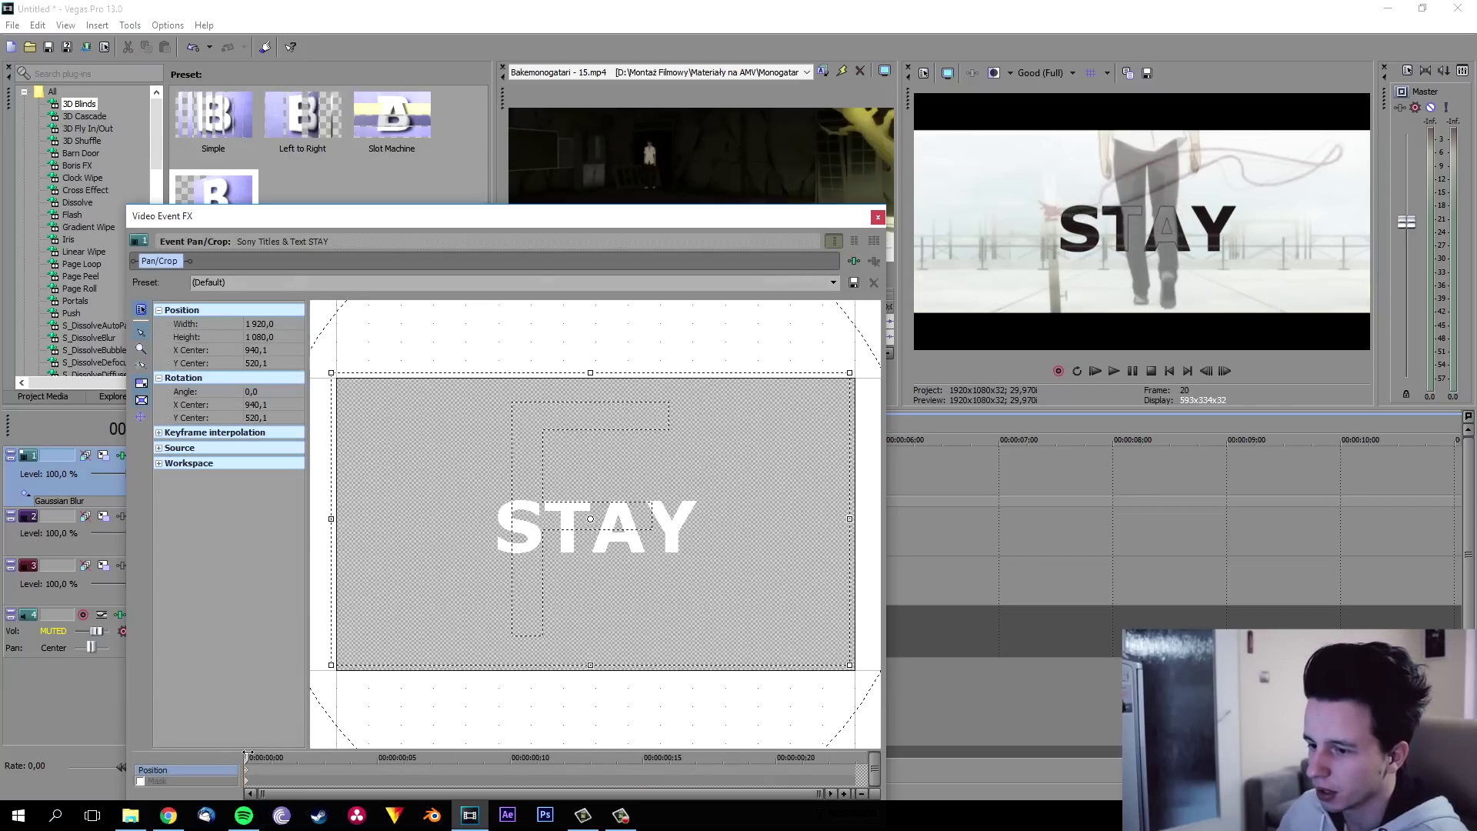
Step: Add position keyframes on the next four frames, shifting STAY each time, with centers about 985,6; 505,8 on the second and 977,1; 531,5 on the fourth
drag(248, 754, 271, 754)
drag(403, 593, 409, 603)
drag(272, 758, 297, 758)
drag(423, 592, 421, 577)
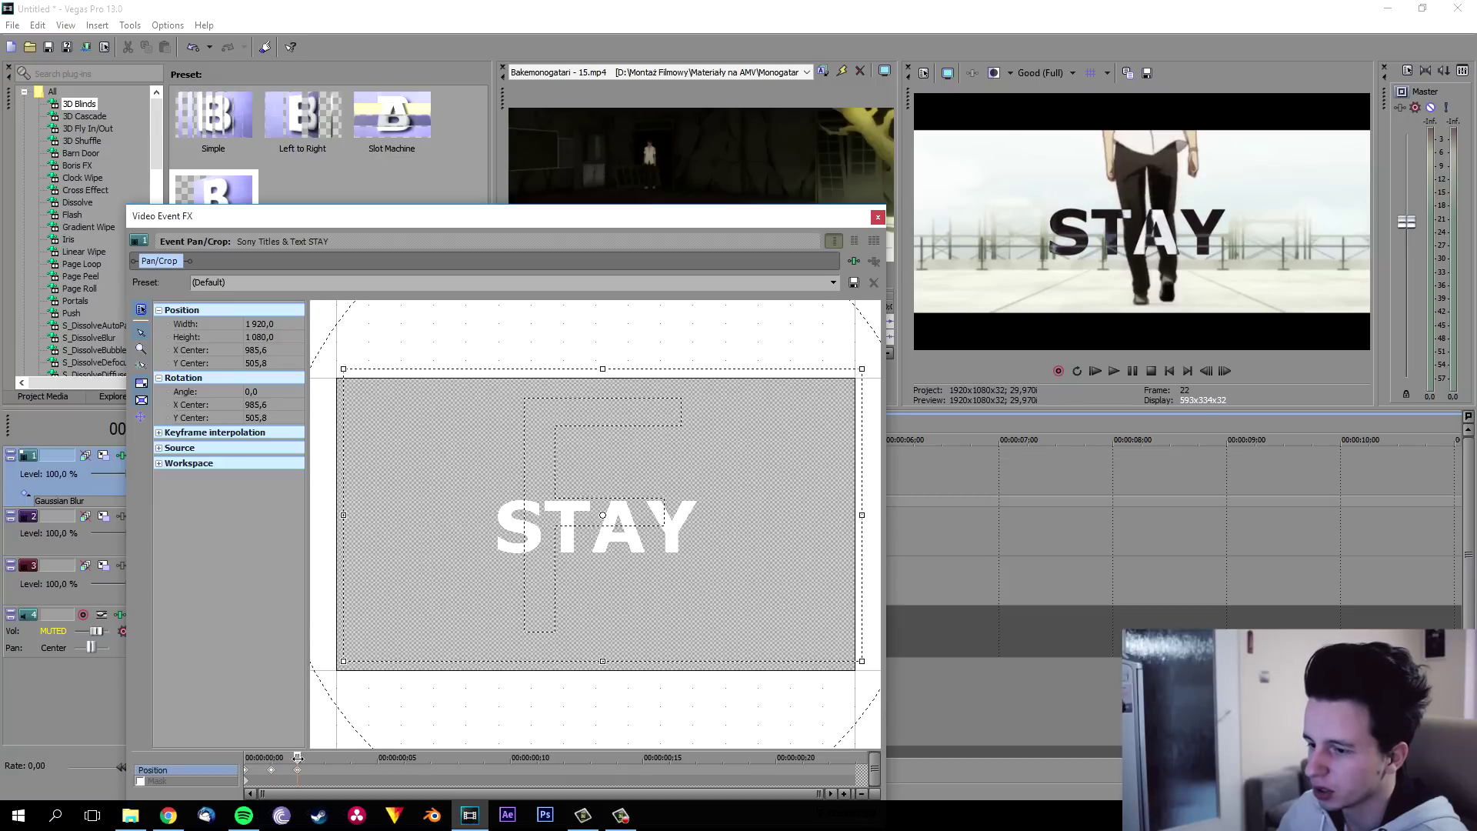
drag(297, 757, 324, 757)
drag(385, 612, 372, 628)
drag(325, 757, 350, 757)
drag(394, 624, 405, 614)
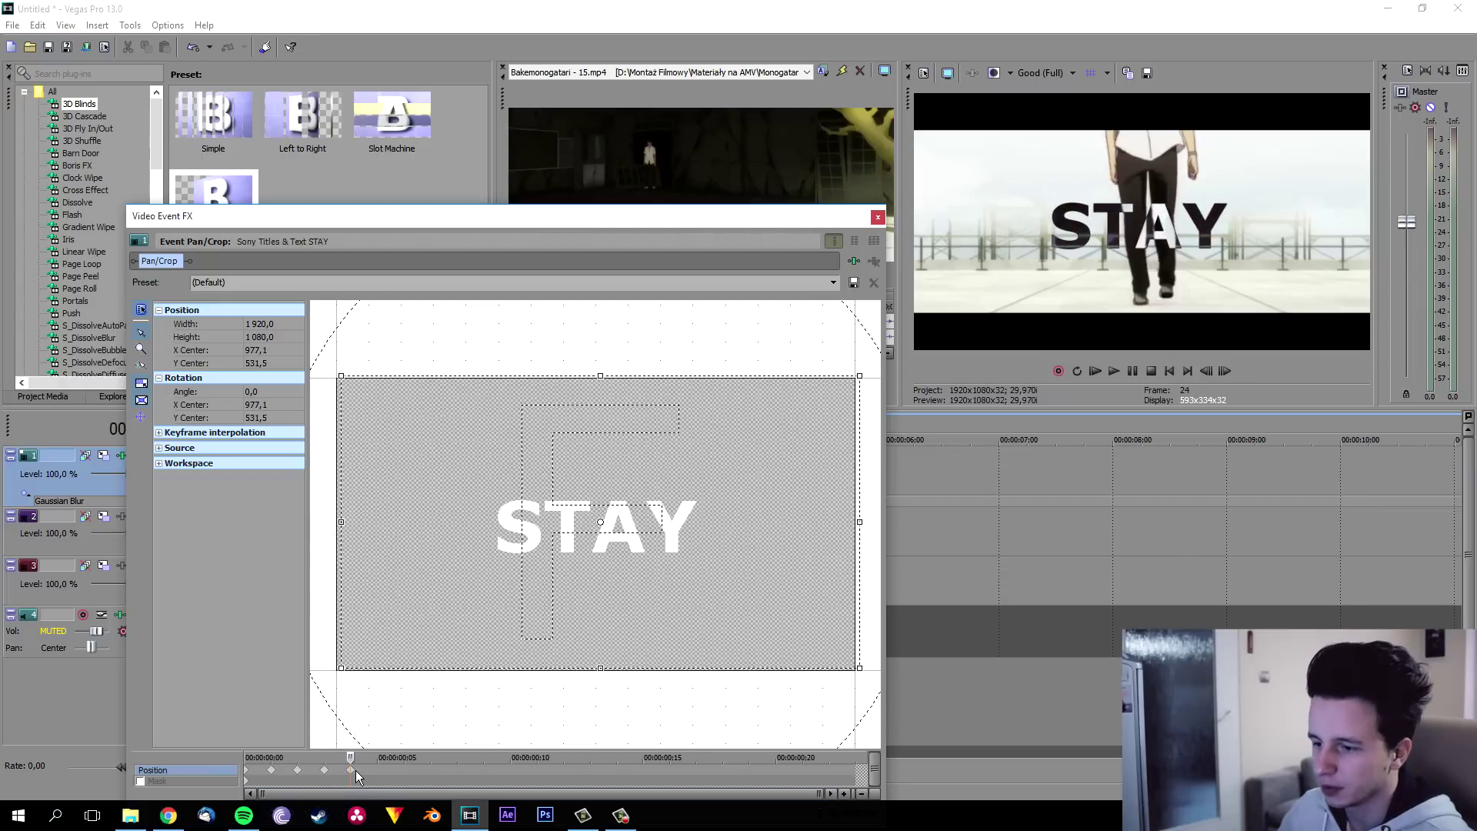
Step: Spread the STAY title's position keyframes so they are two frames apart, and return to the first keyframe
drag(350, 769, 457, 770)
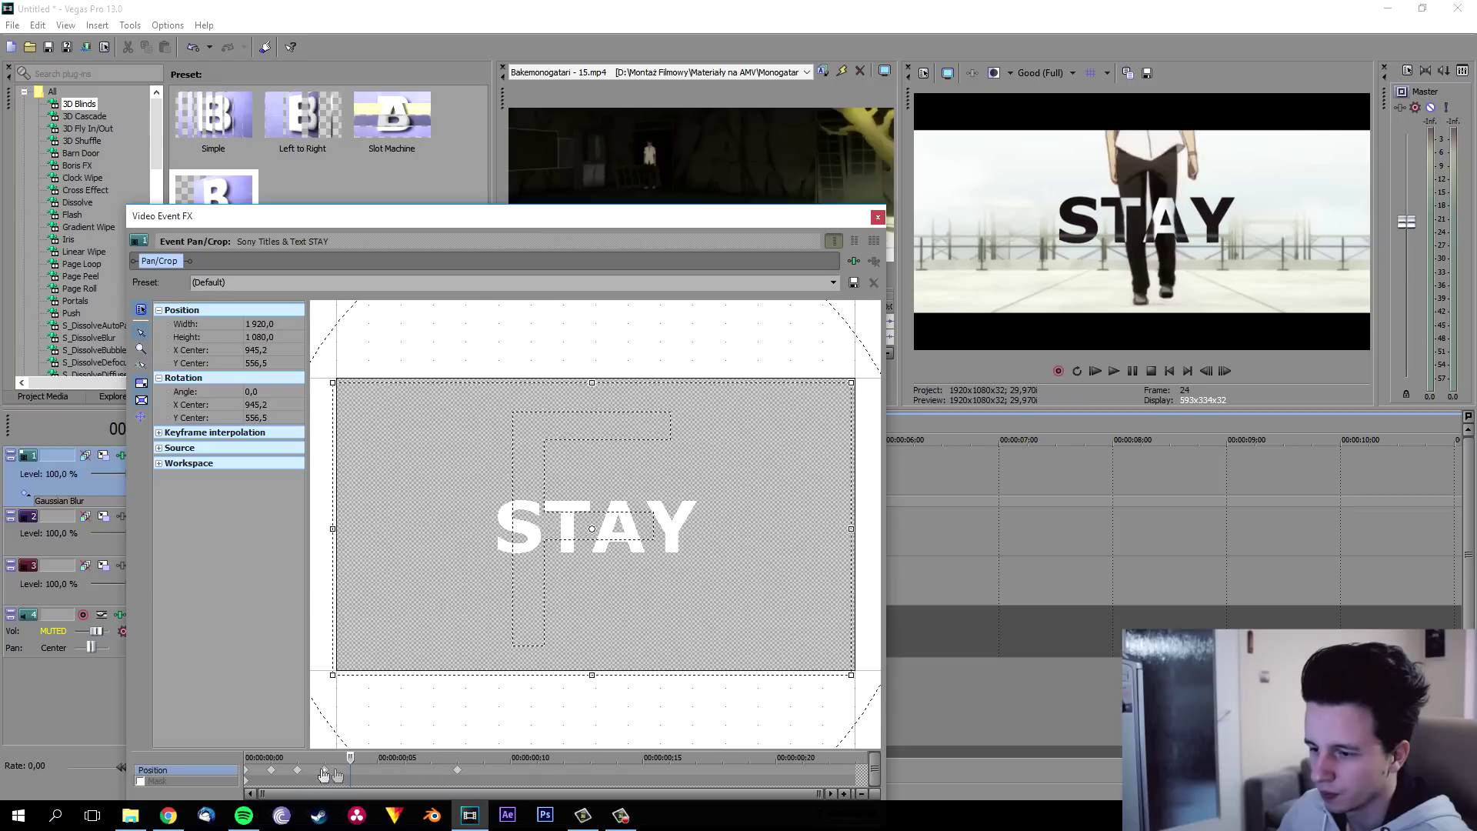
click(295, 771)
drag(296, 771, 320, 771)
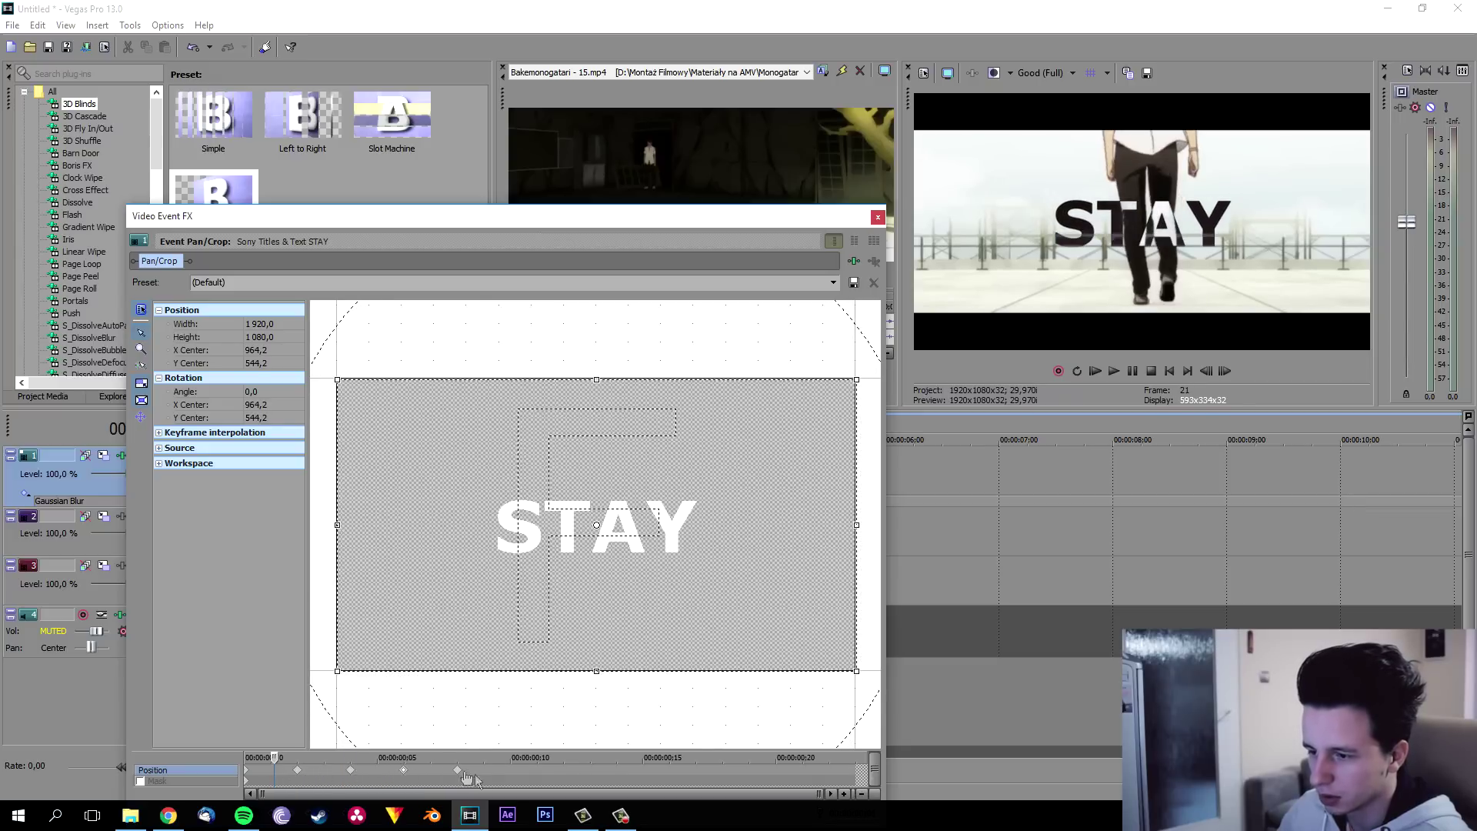
key(Left)
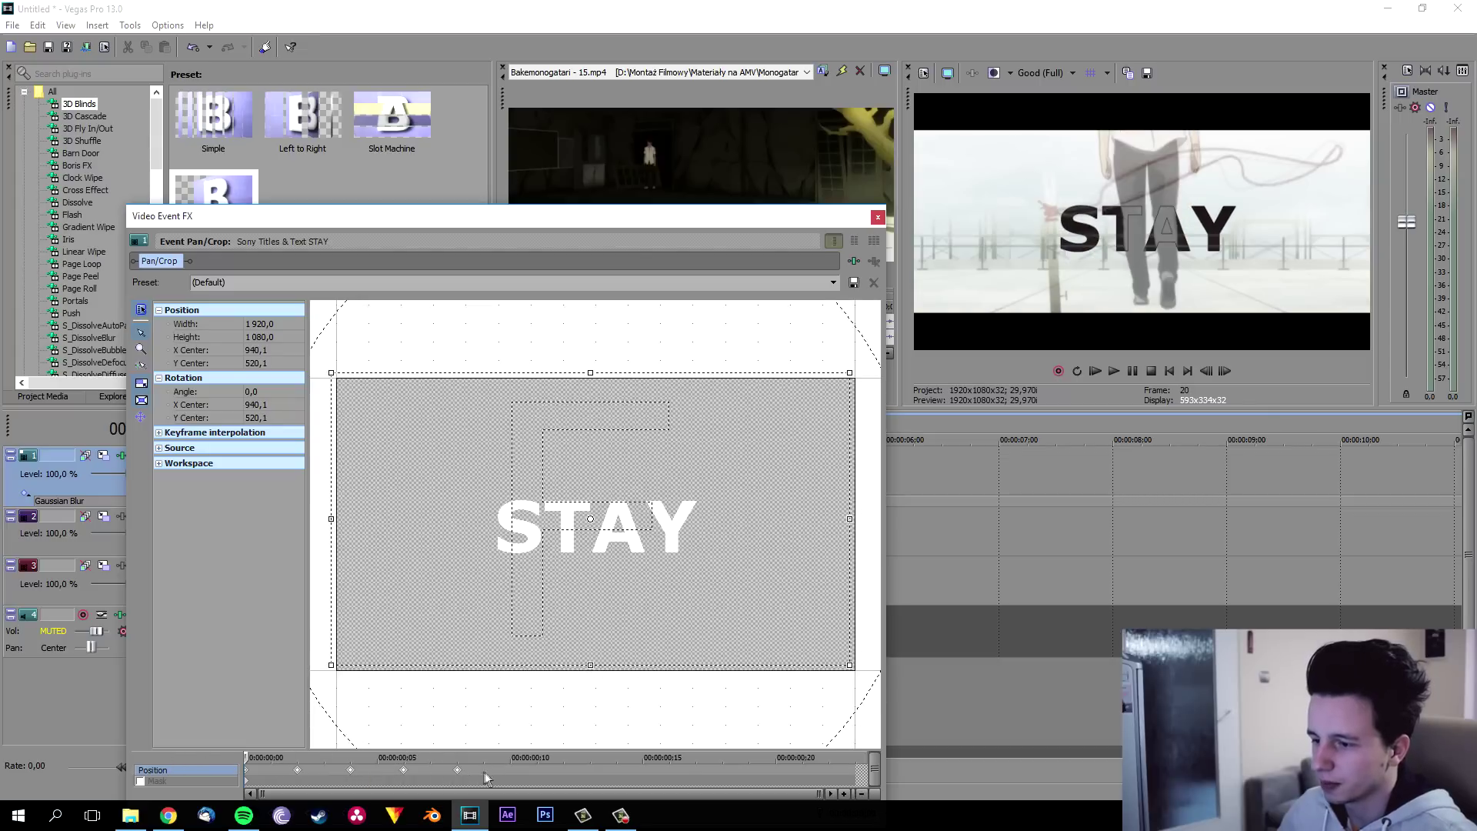
Step: Paste the STAY title's shake keyframes repeatedly after the existing ones to fill the rest of the event, and close its Pan/Crop window
click(506, 771)
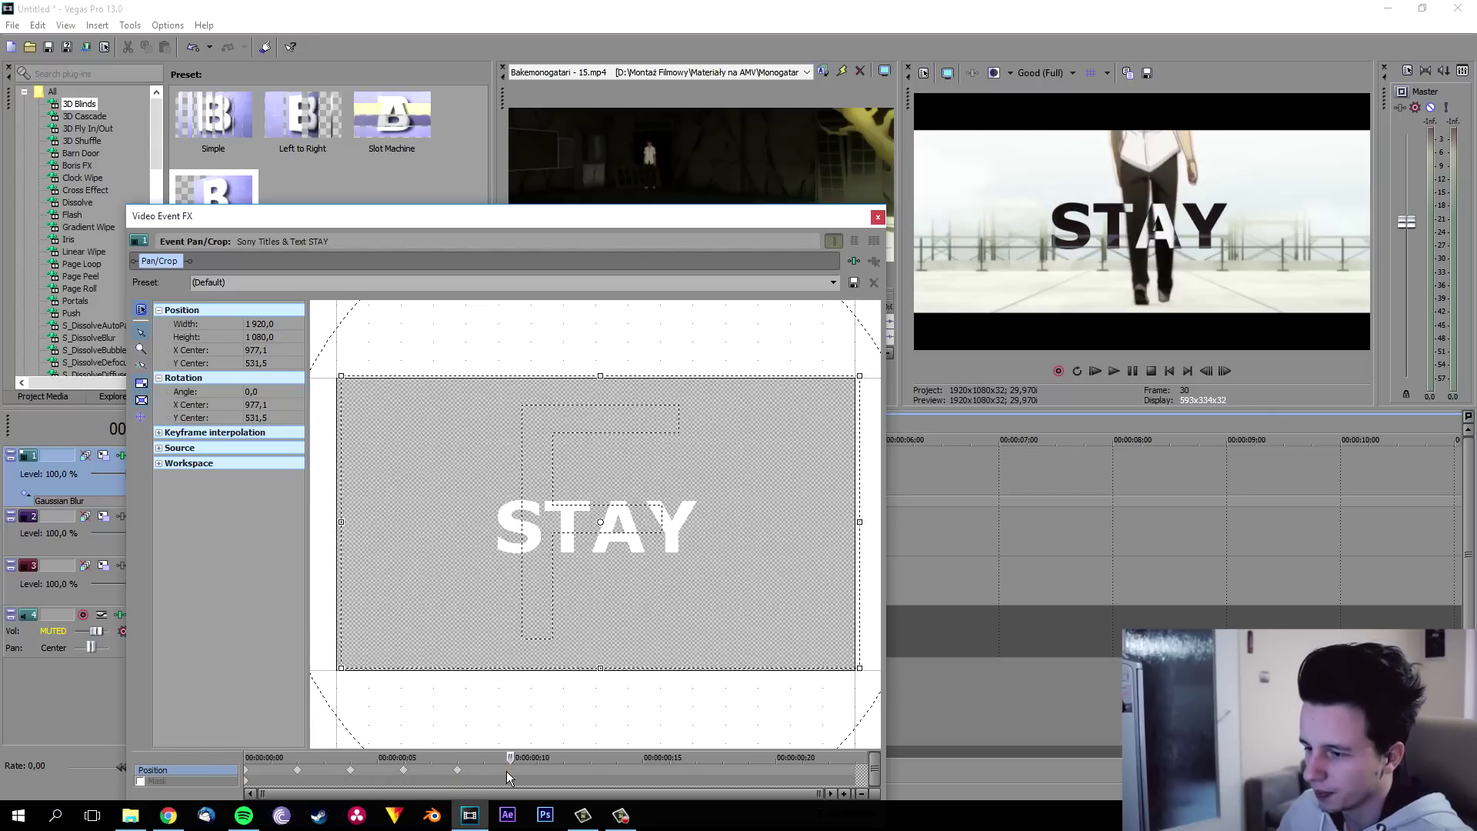
key(ctrl+v)
click(776, 769)
key(ctrl+v)
click(860, 773)
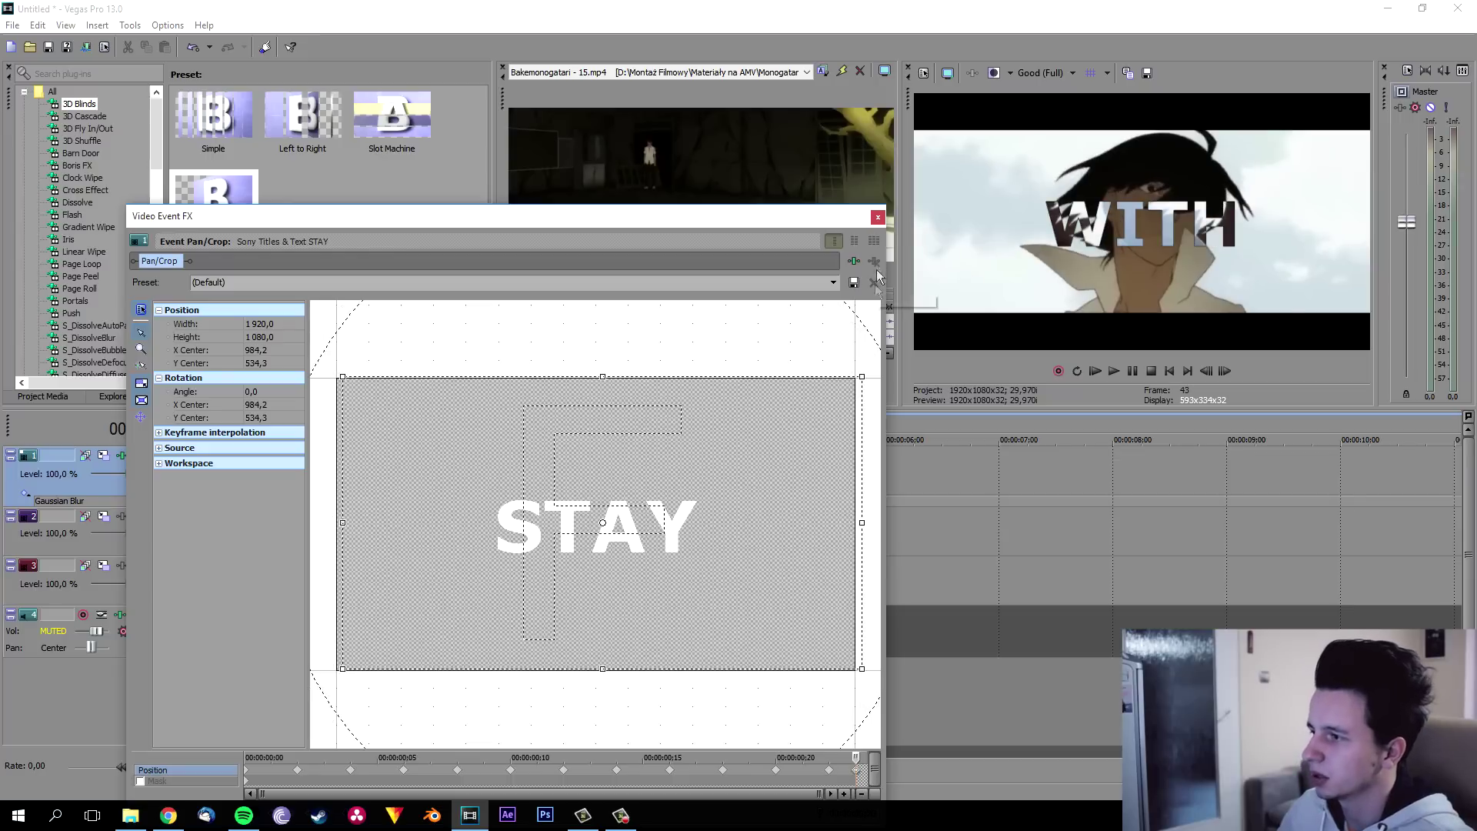
click(878, 217)
Step: Paste the same shake keyframes along the whole WITH title in its Pan/Crop, and play back the sequence
click(410, 483)
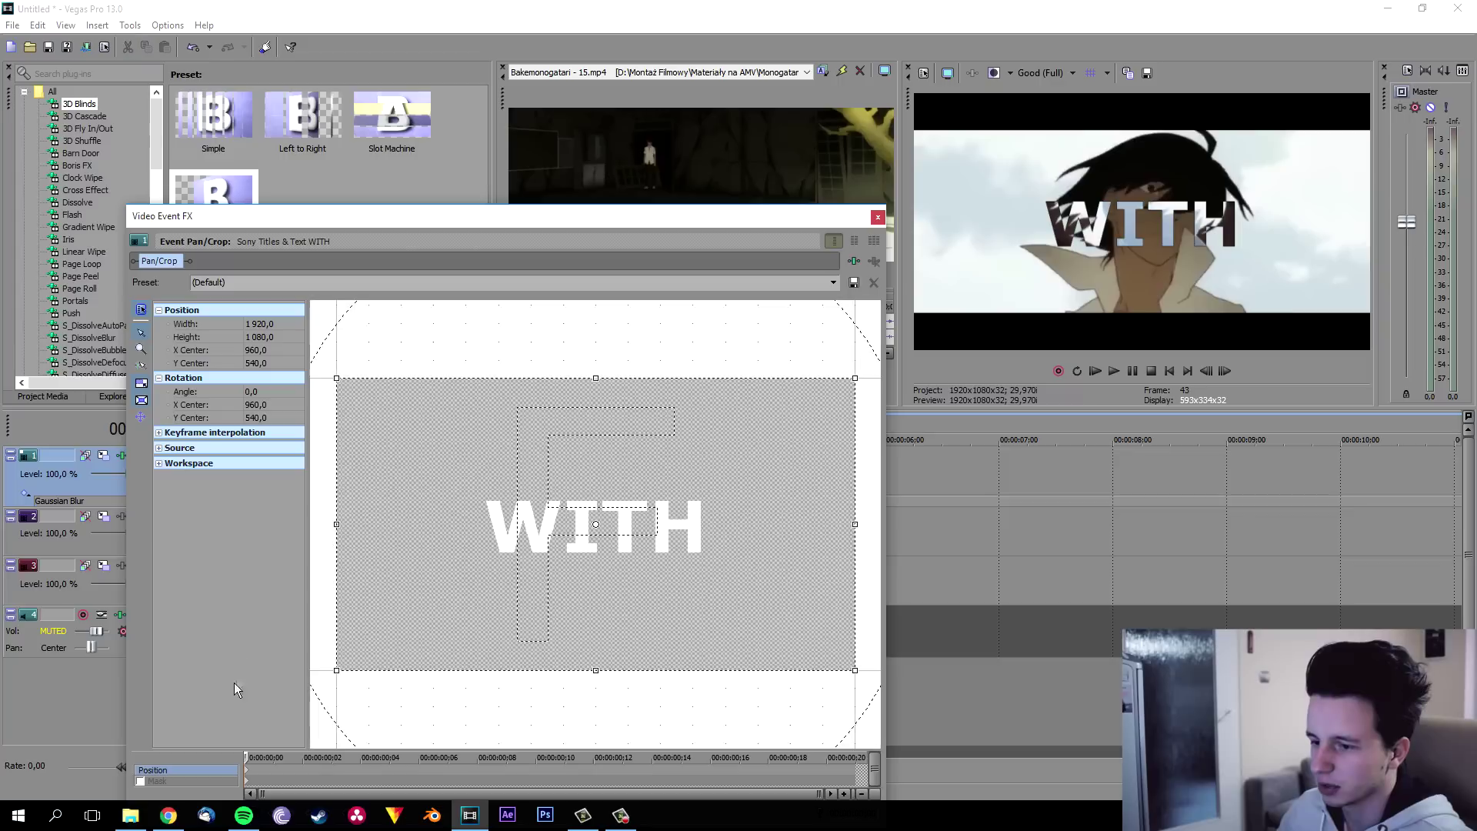
key(ctrl+v)
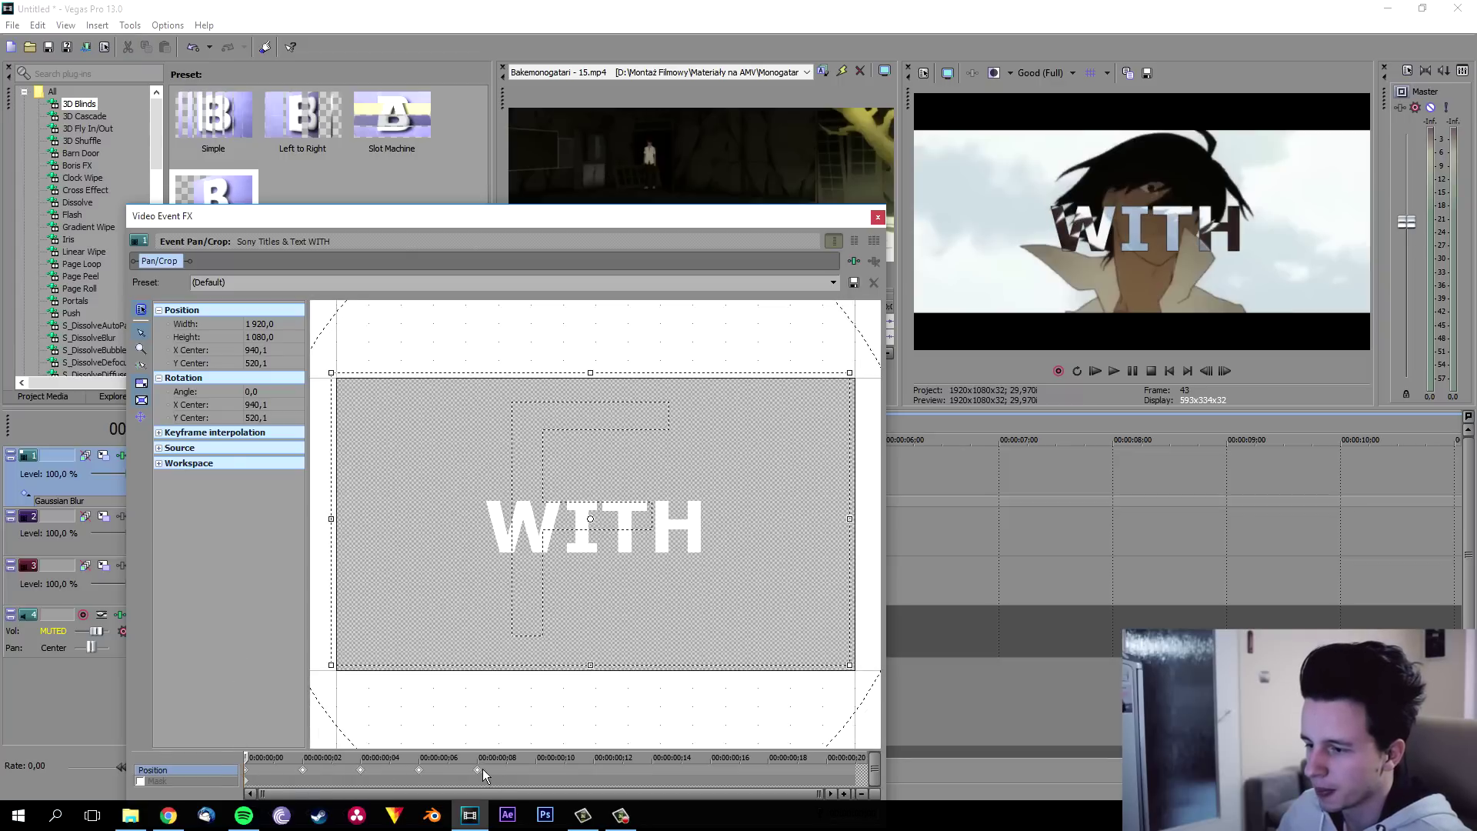
click(477, 769)
click(710, 771)
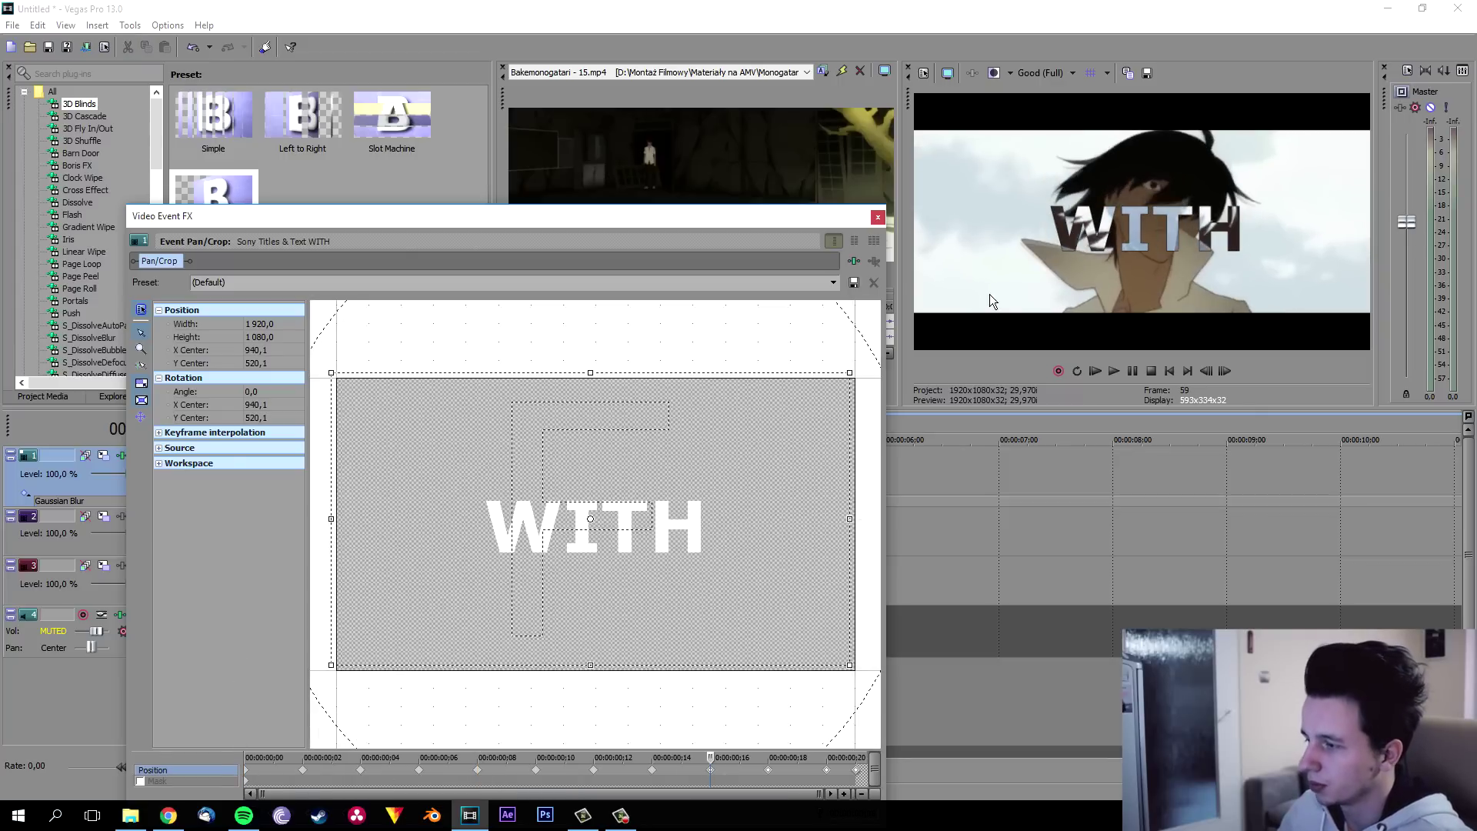
click(878, 217)
key(space)
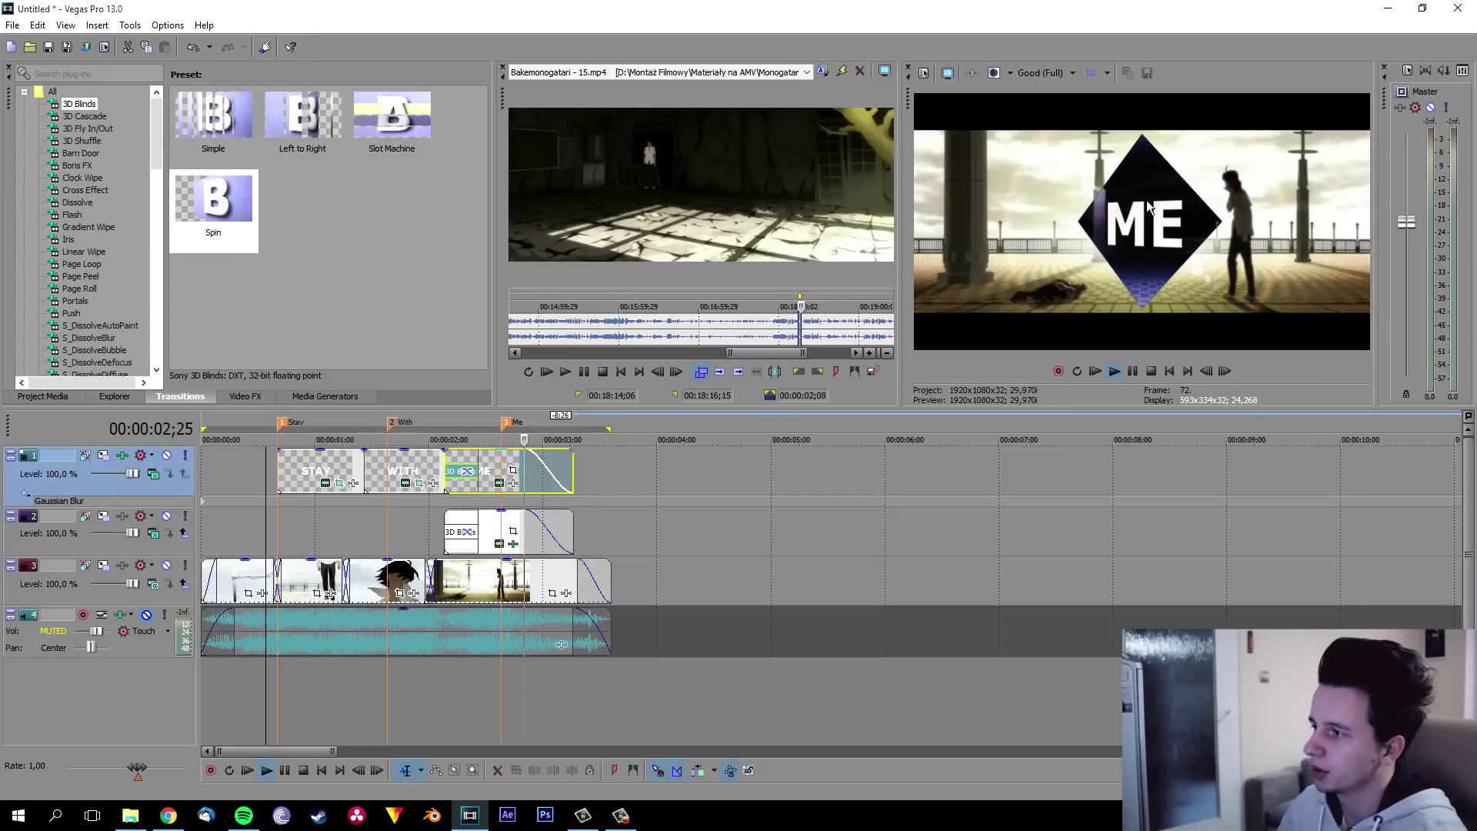
click(342, 425)
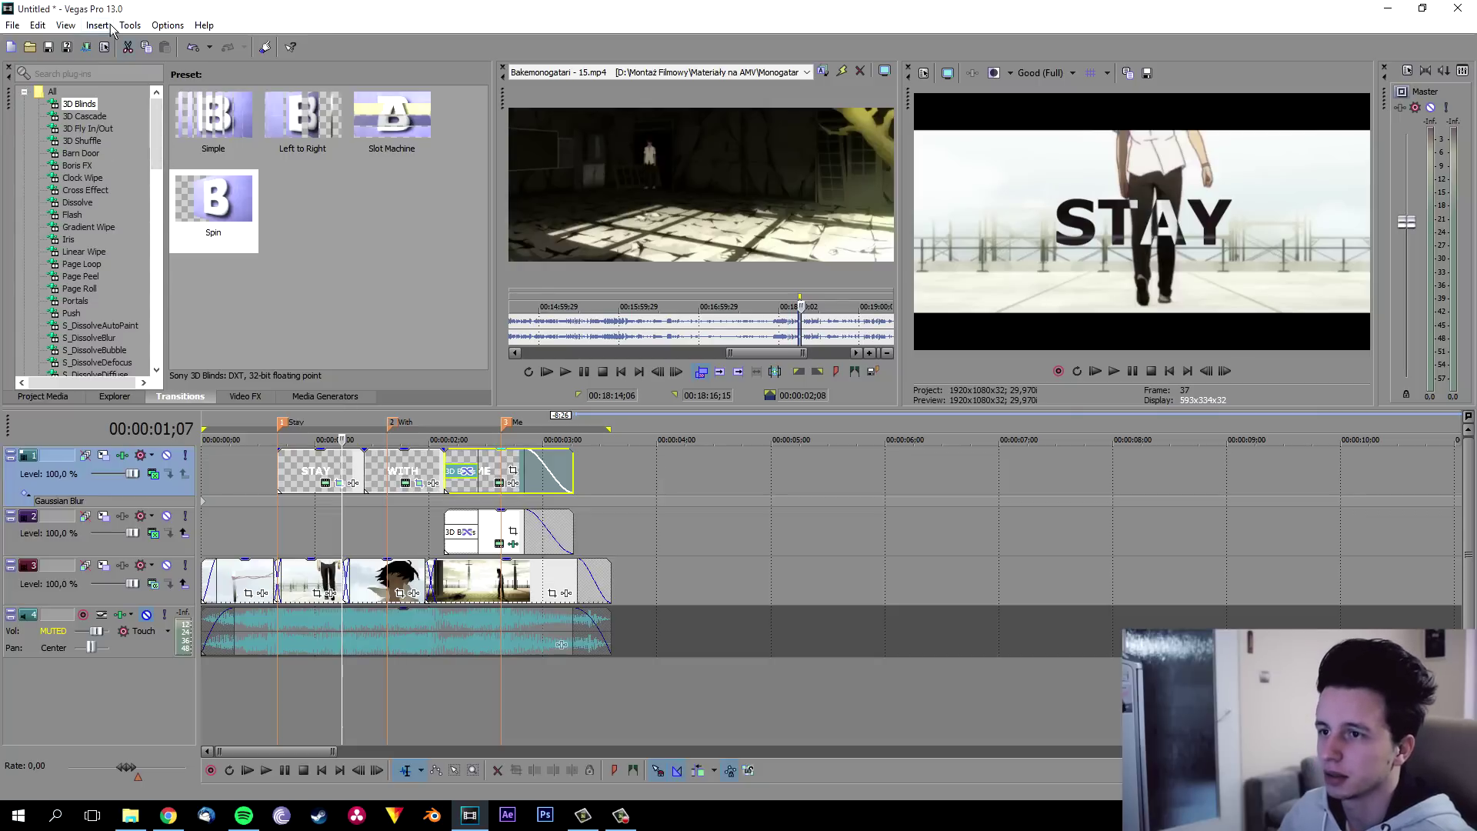
Step: Show the video bus track and make sure its Motion Blur Amount envelope is inserted
click(66, 24)
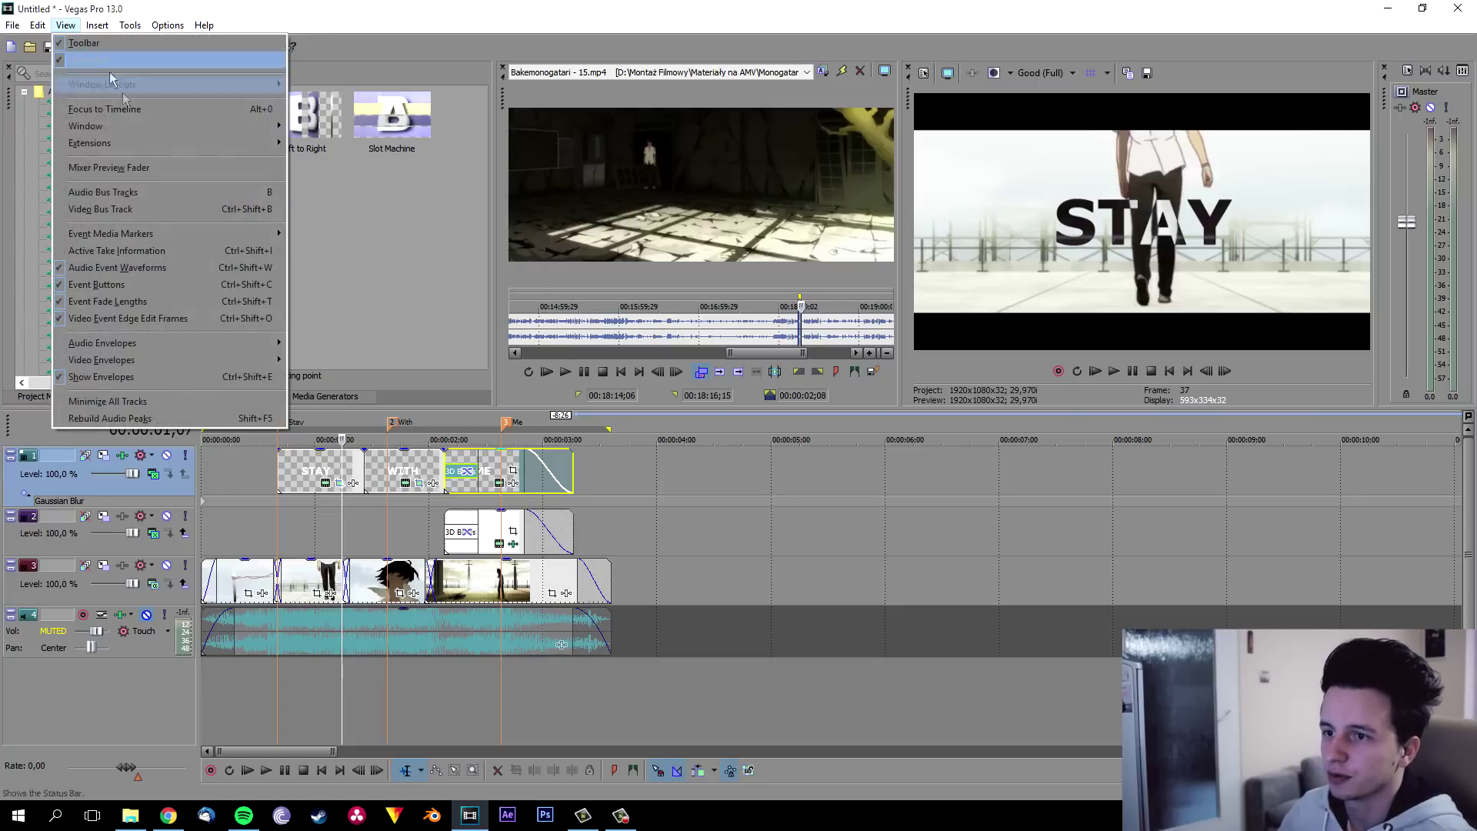
click(112, 209)
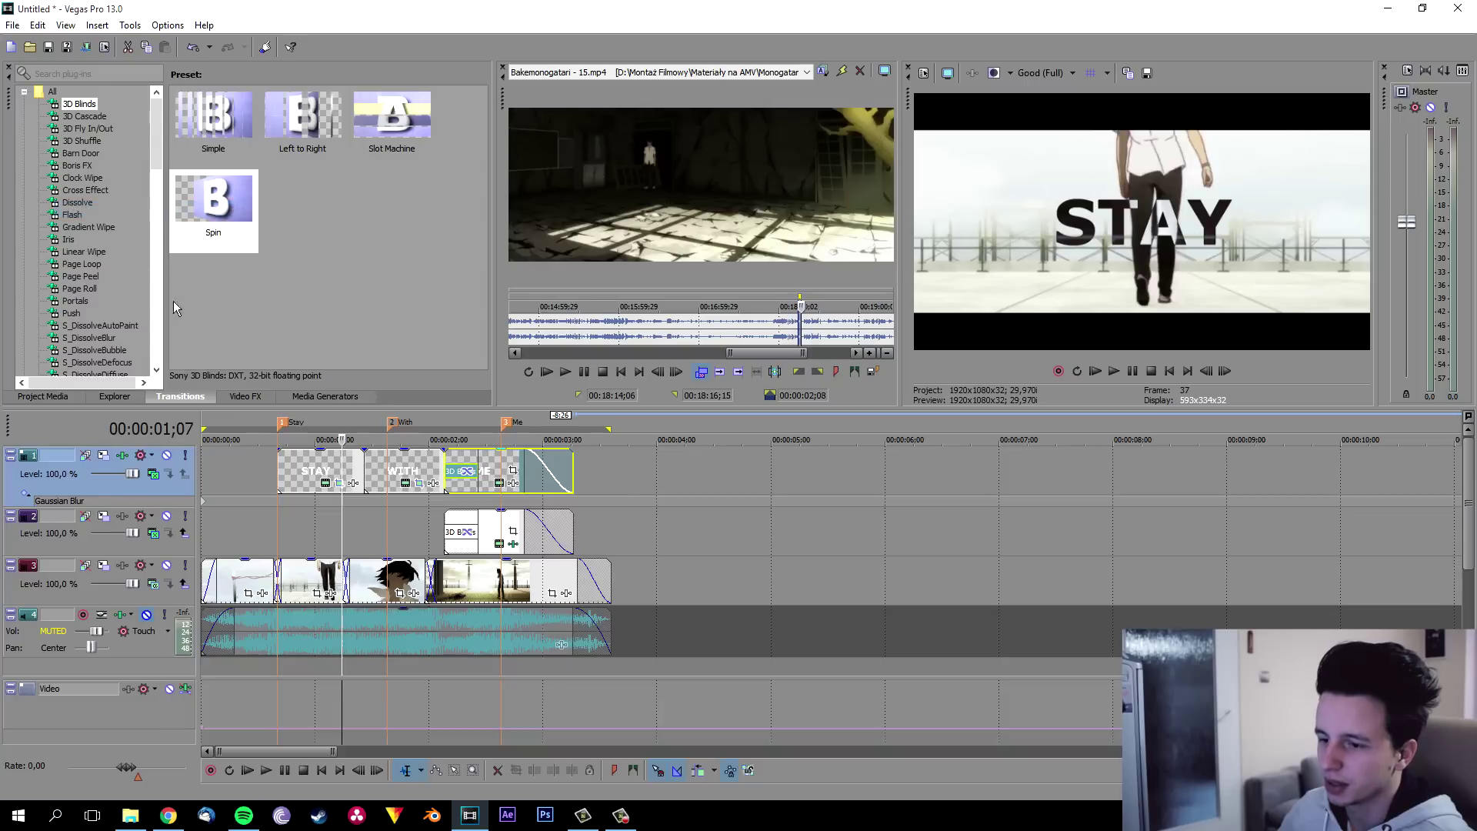
right_click(152, 715)
mouse_move(187, 726)
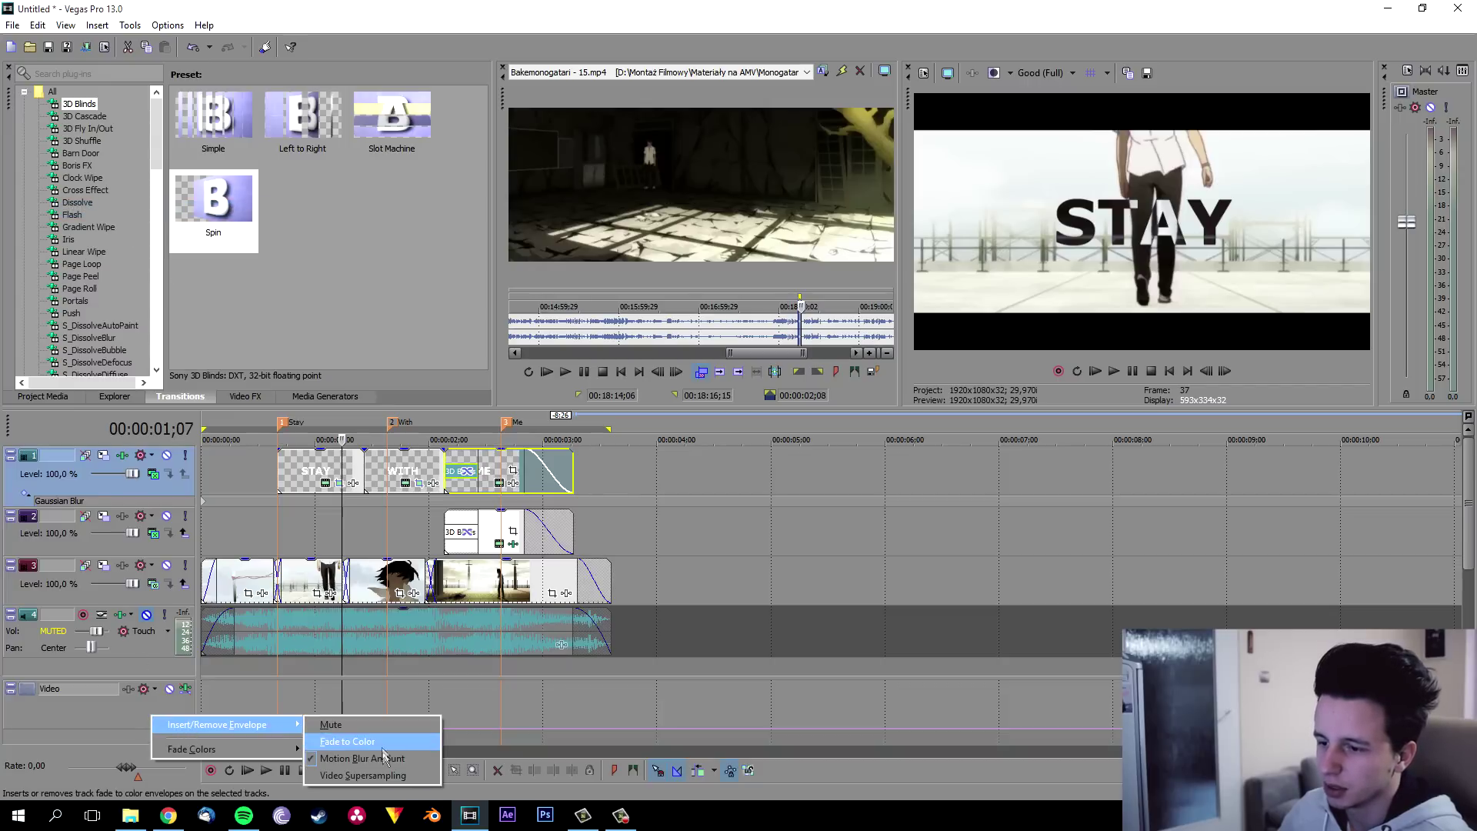
click(381, 761)
right_click(175, 715)
mouse_move(232, 726)
click(385, 758)
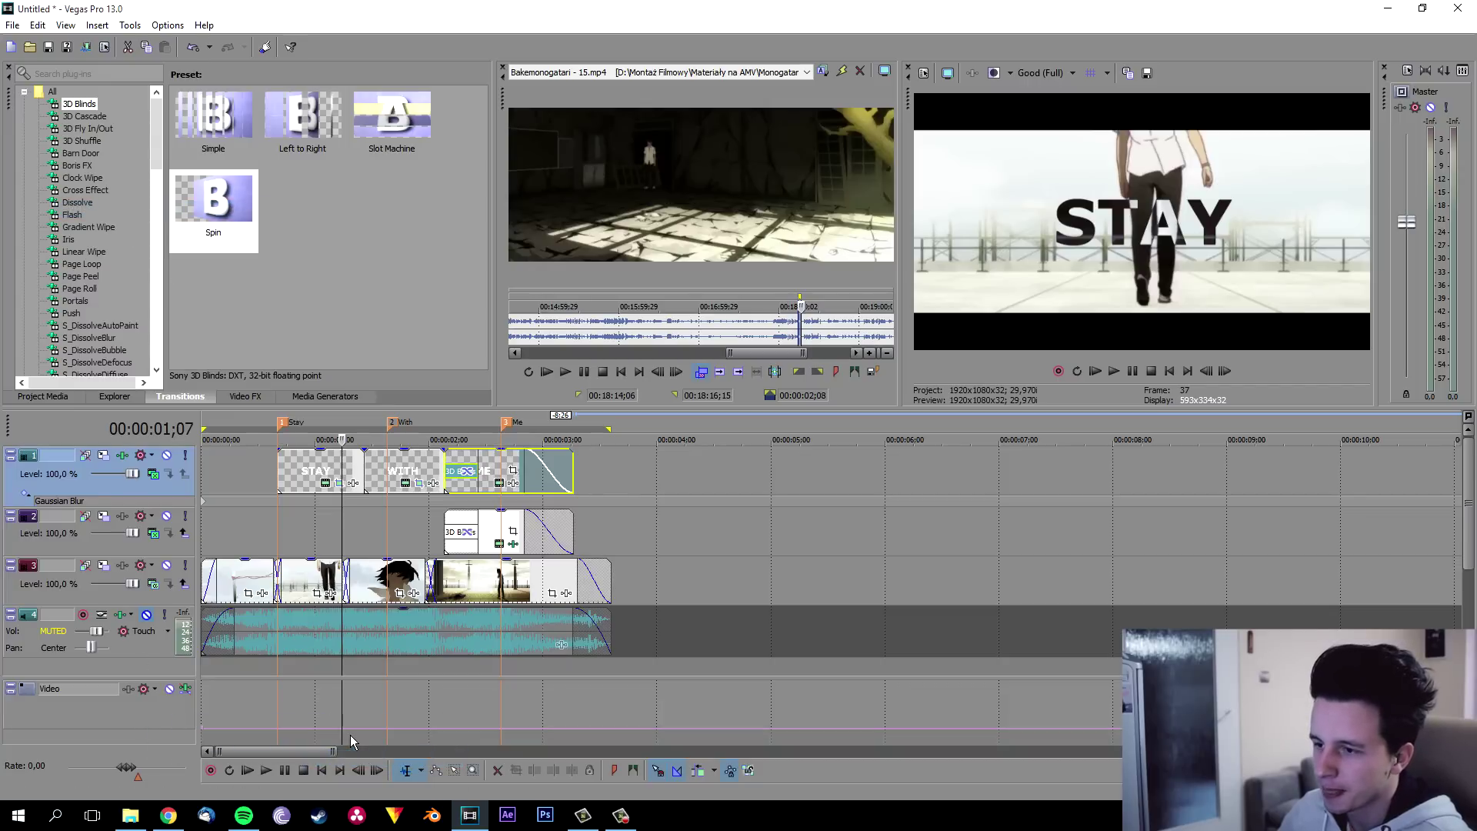
Step: Try to raise the motion blur envelope between points at the start of STAY and the end of WITH
click(280, 734)
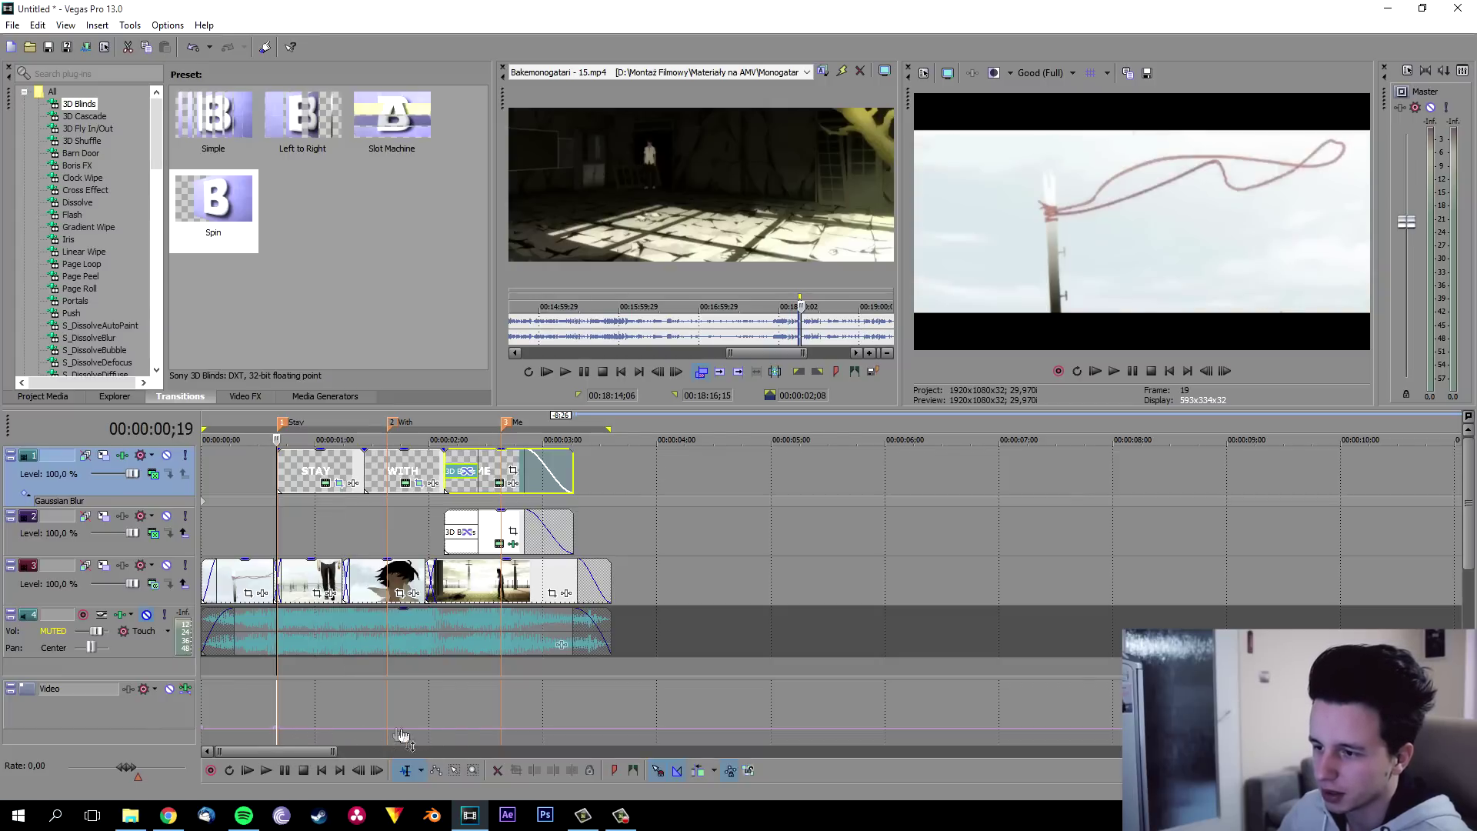
click(444, 734)
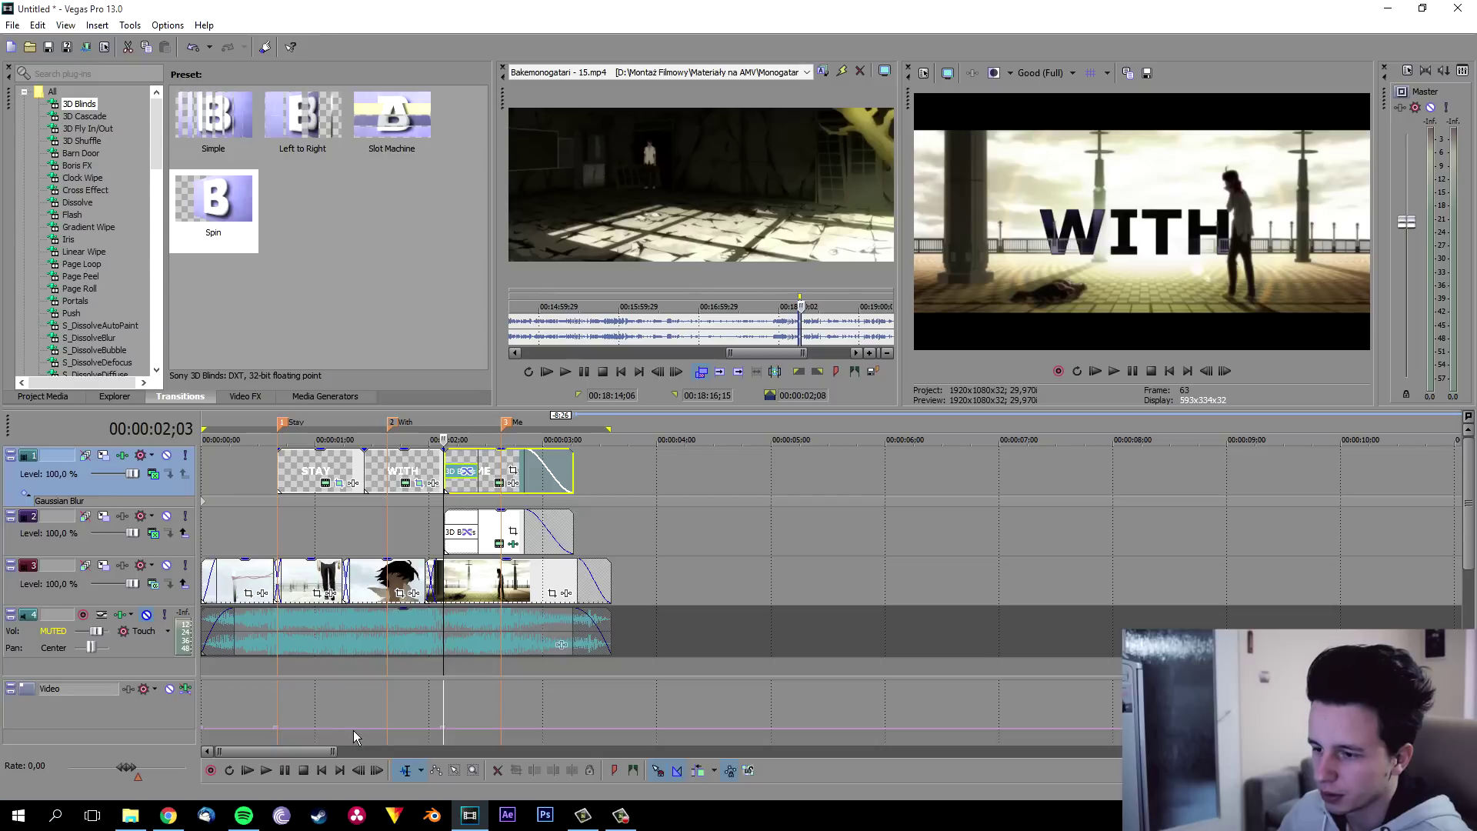
drag(358, 730, 358, 721)
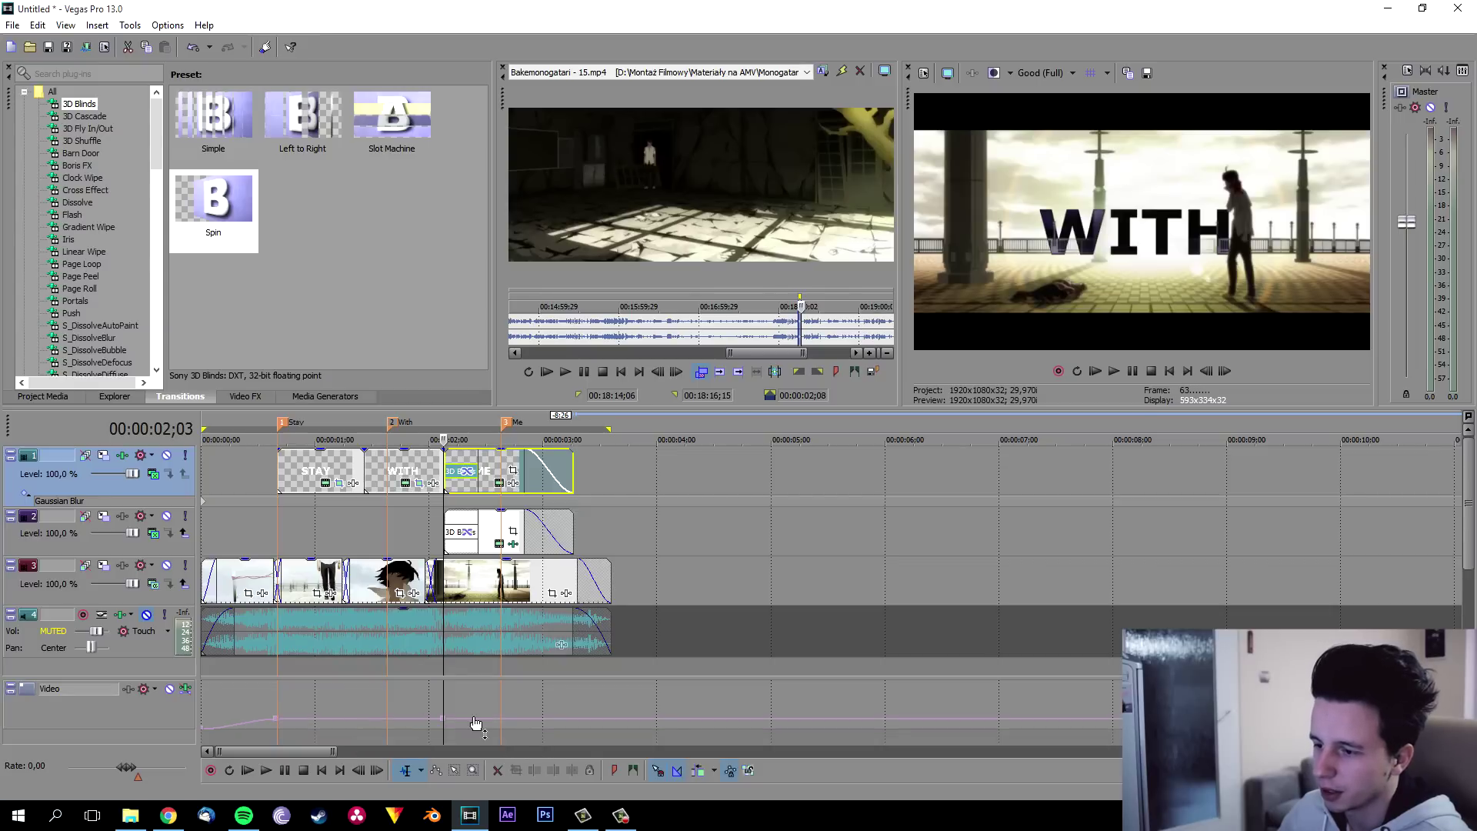
key(ctrl+z)
Step: Raise the entire Motion Blur Amount envelope slightly and check the blur on several frames of the STAY title
click(342, 733)
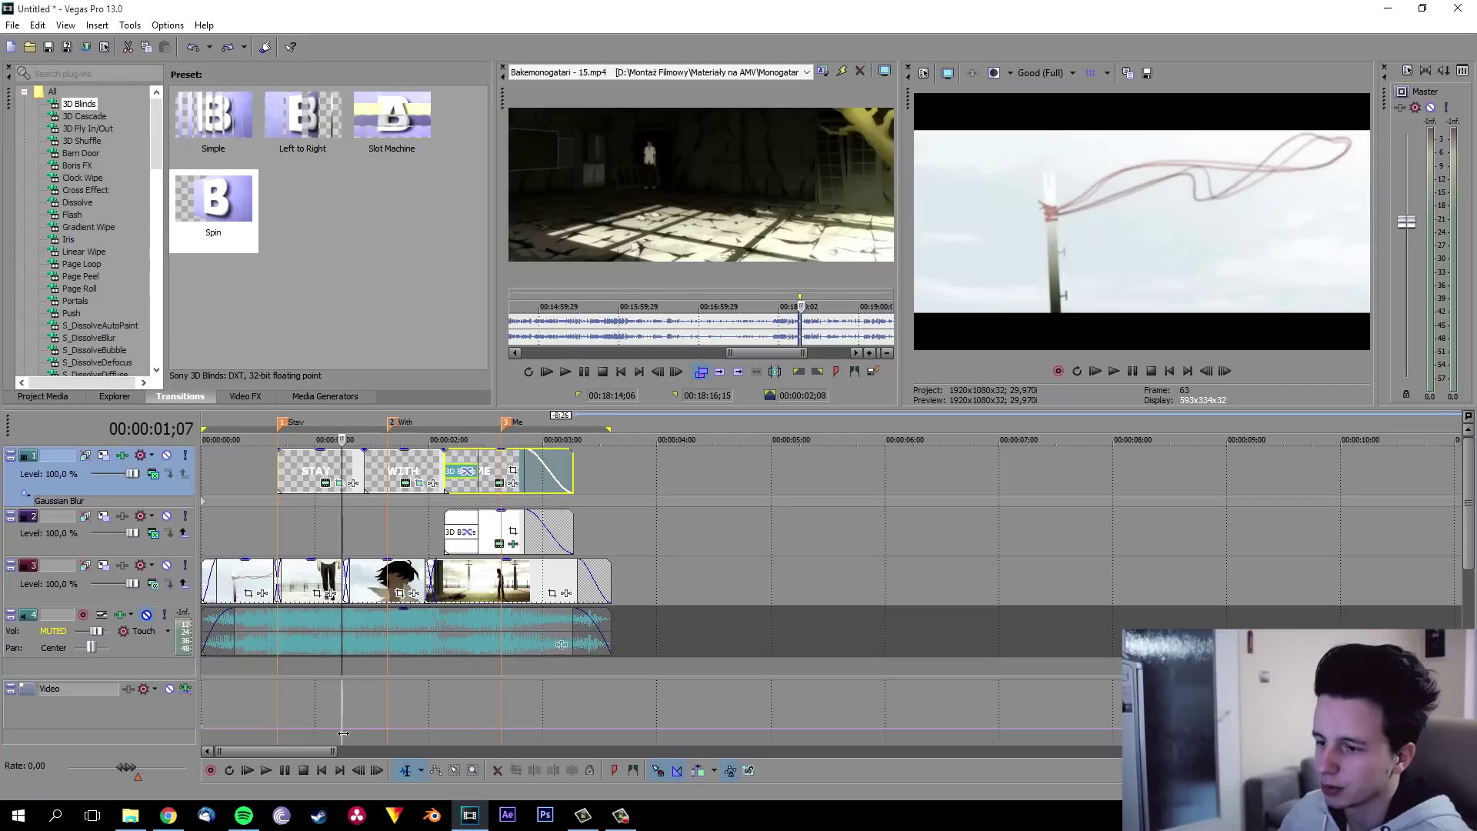
drag(330, 734, 329, 727)
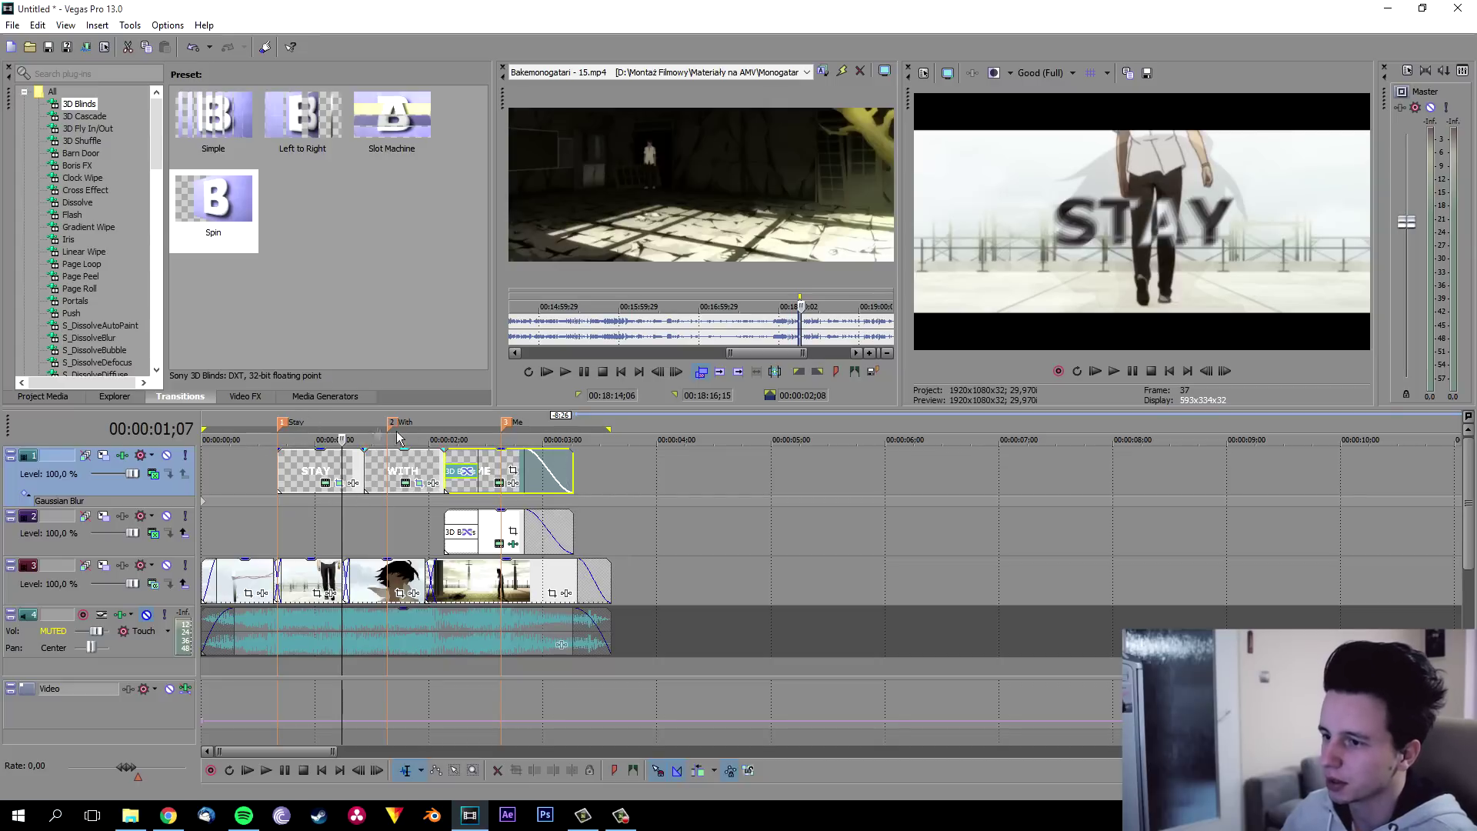
click(297, 431)
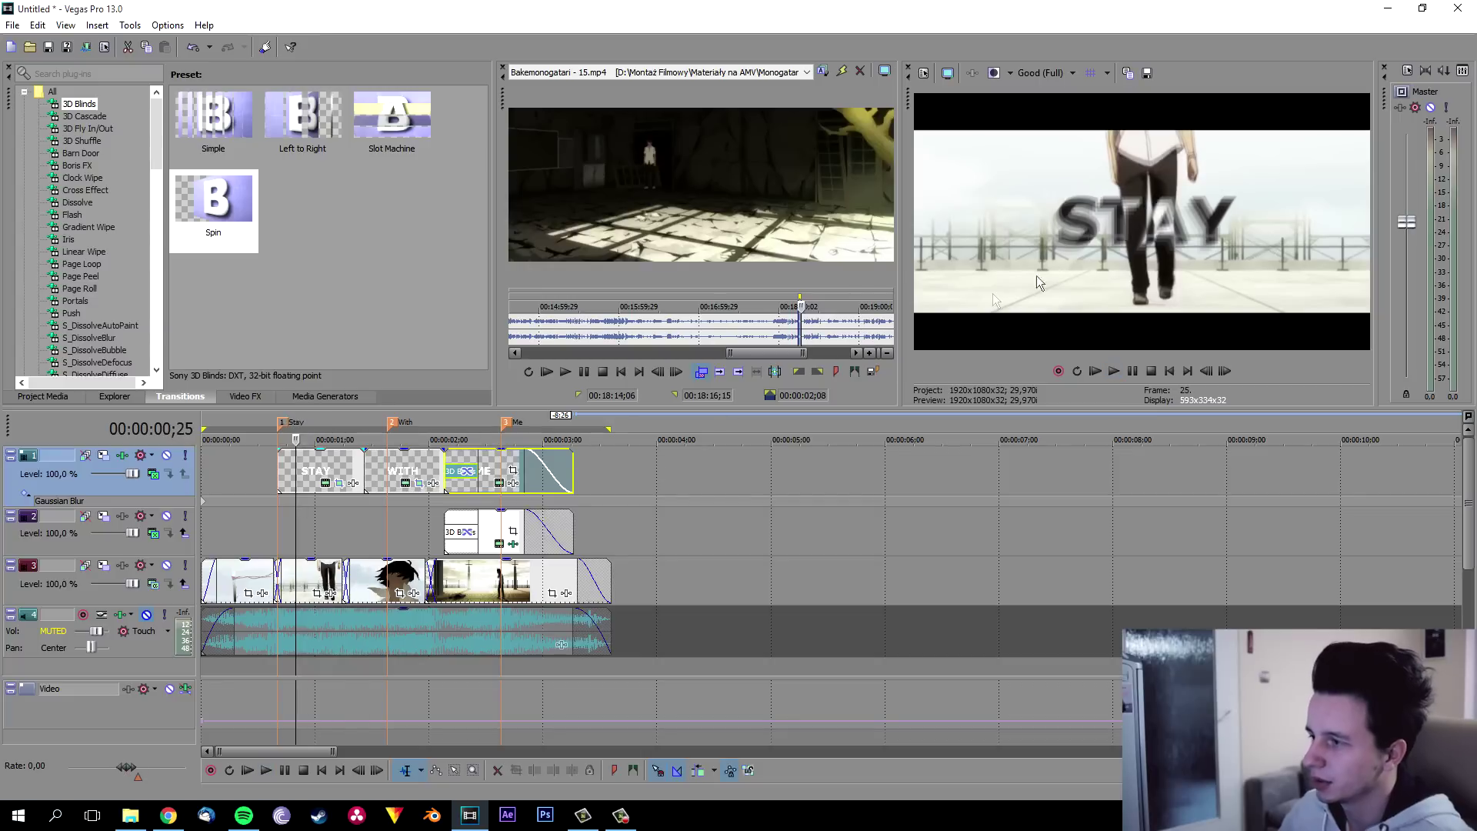
click(366, 437)
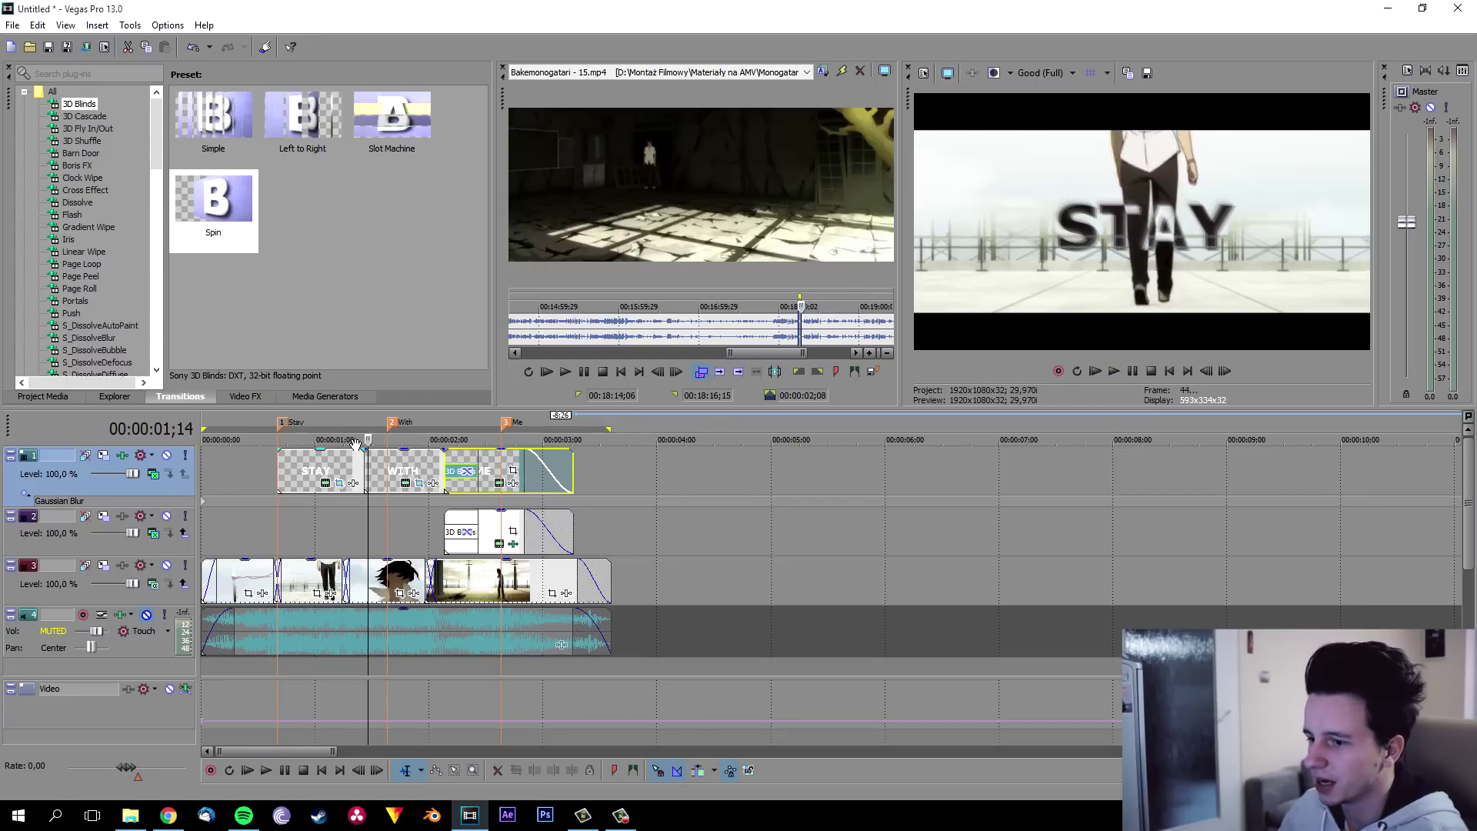
click(308, 437)
click(352, 437)
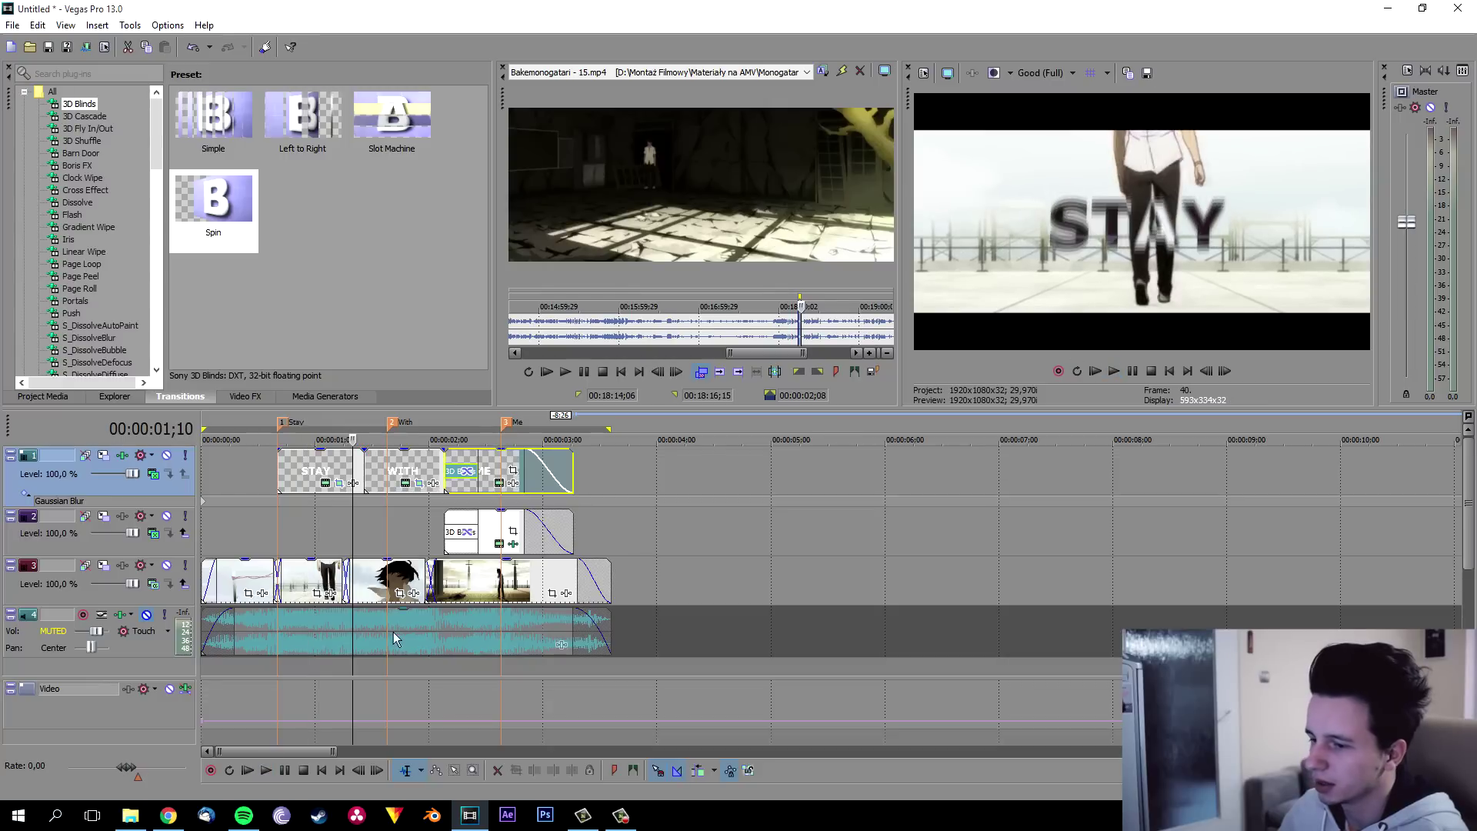
Step: Lower the Motion Blur Amount envelope slightly, and play back the titles to check the blur
click(304, 727)
key(space)
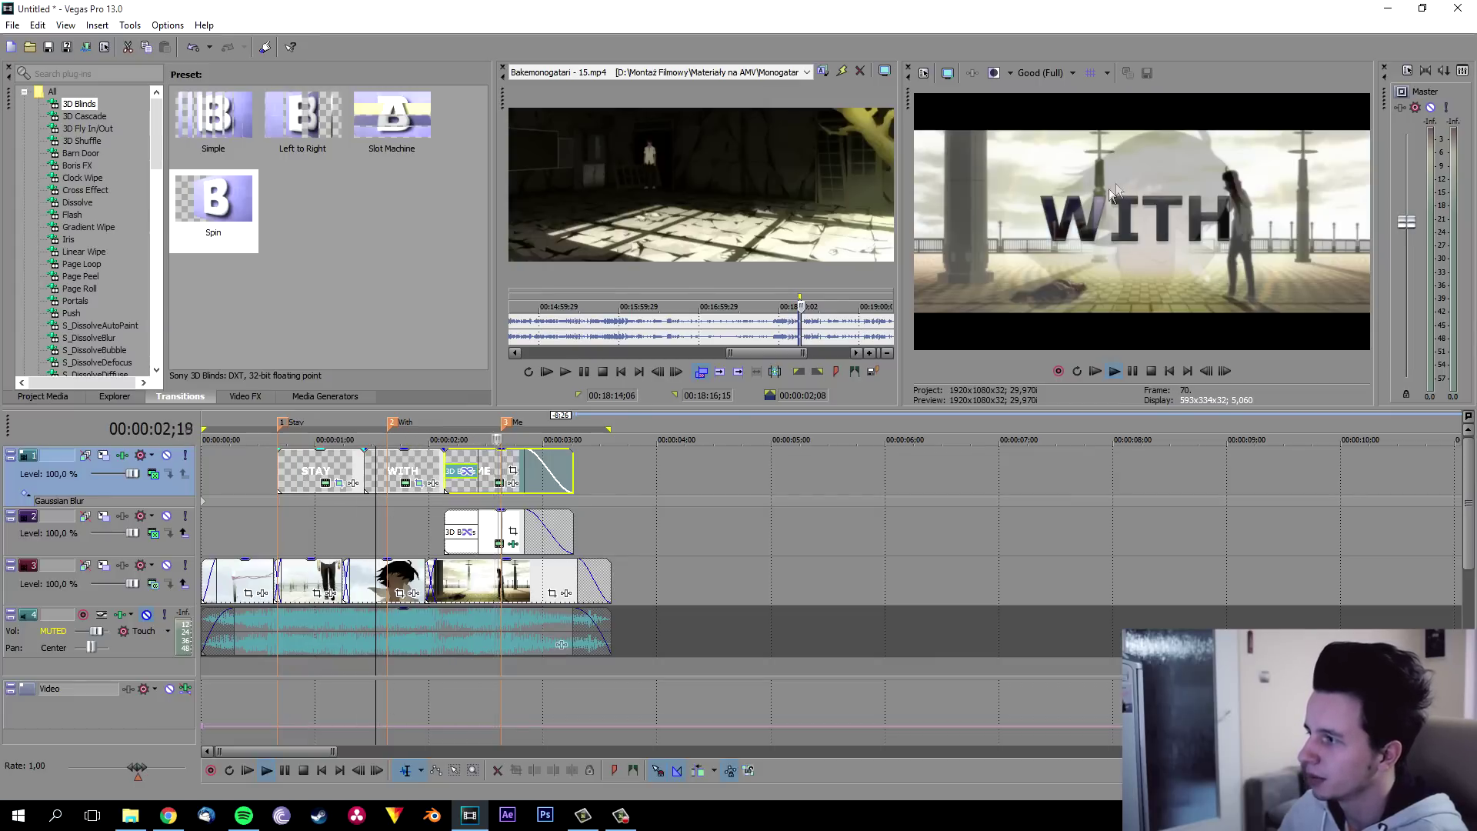
click(484, 420)
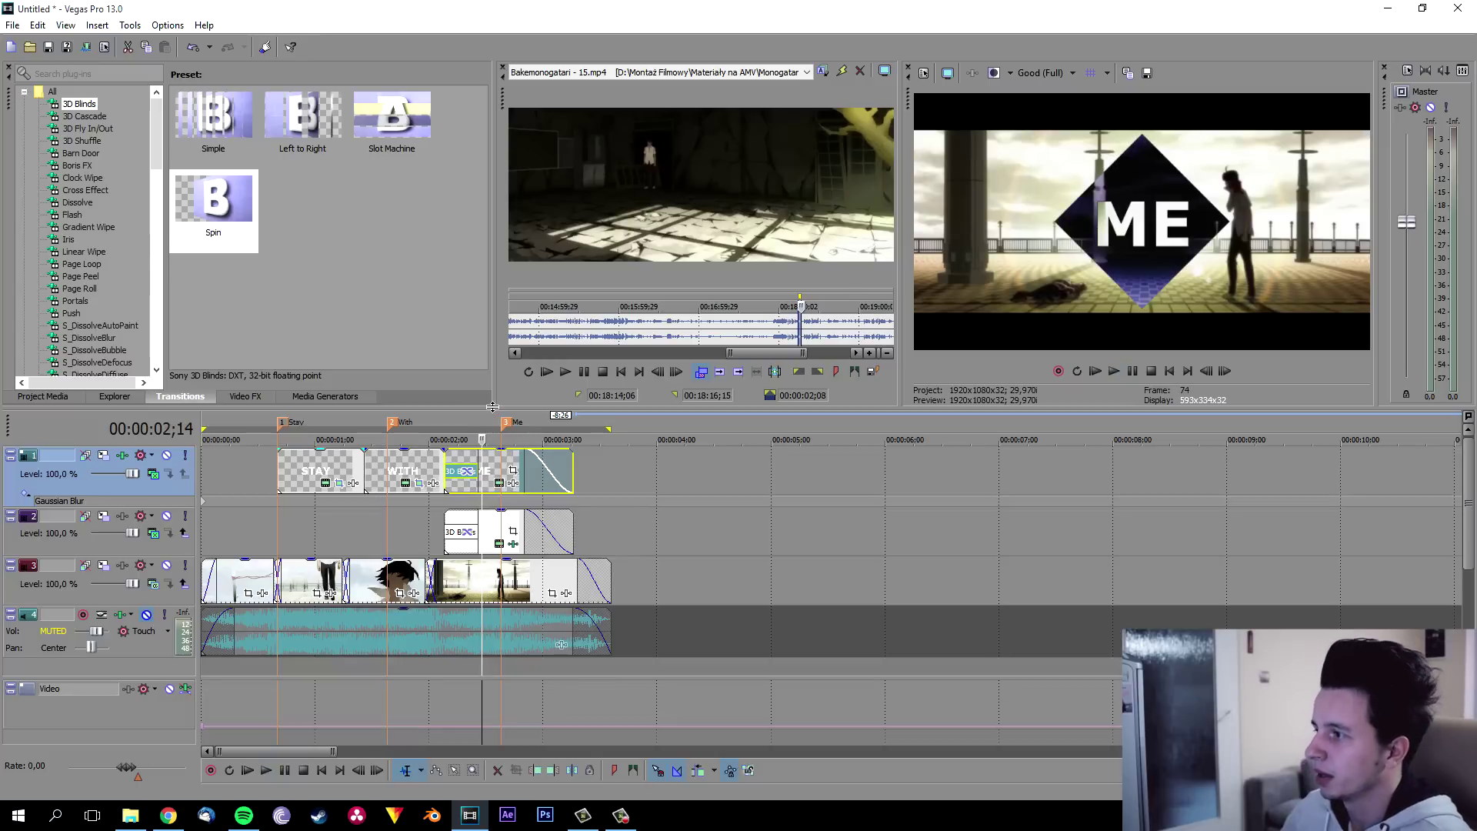
click(126, 600)
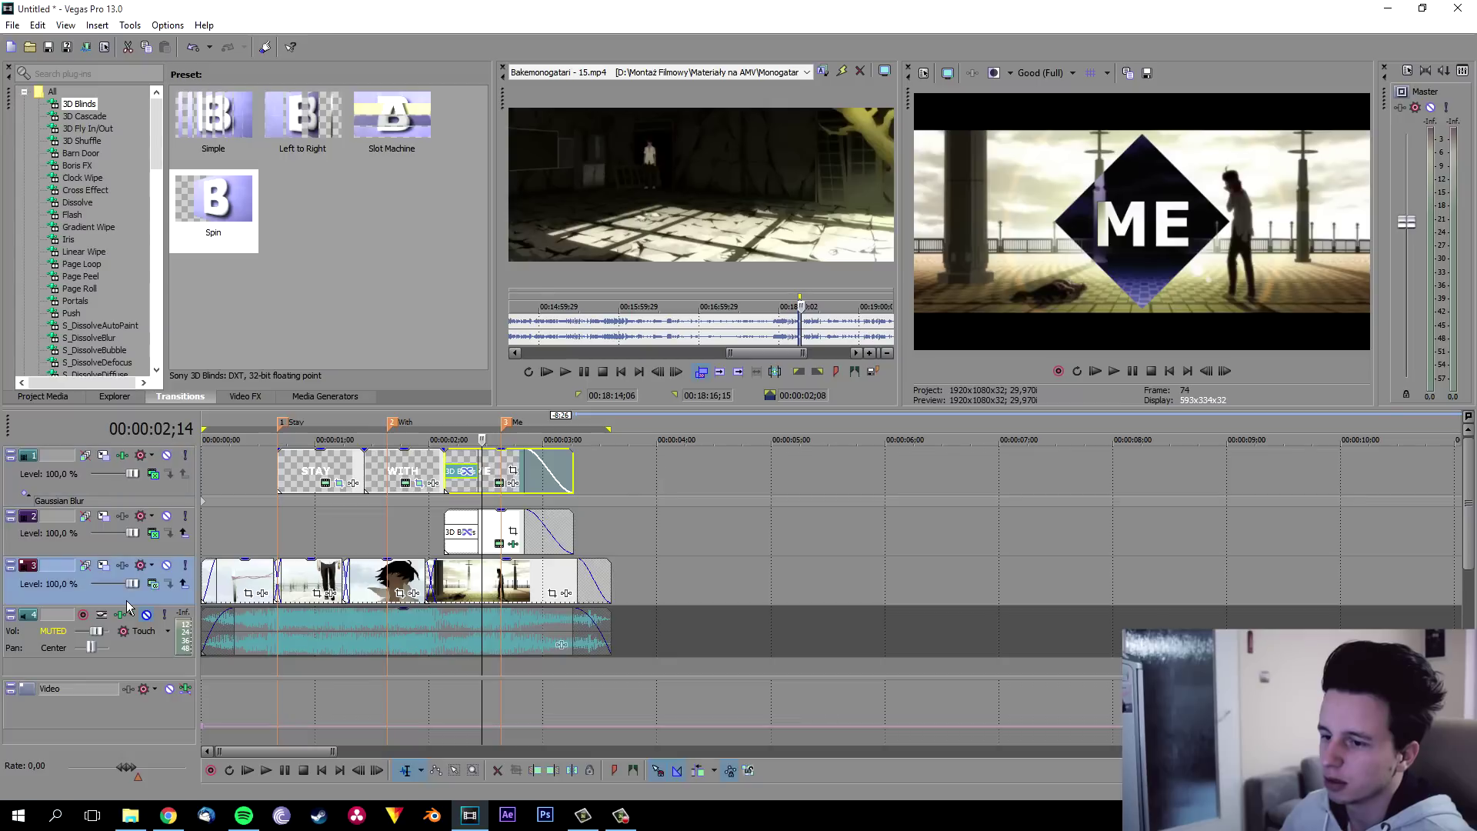